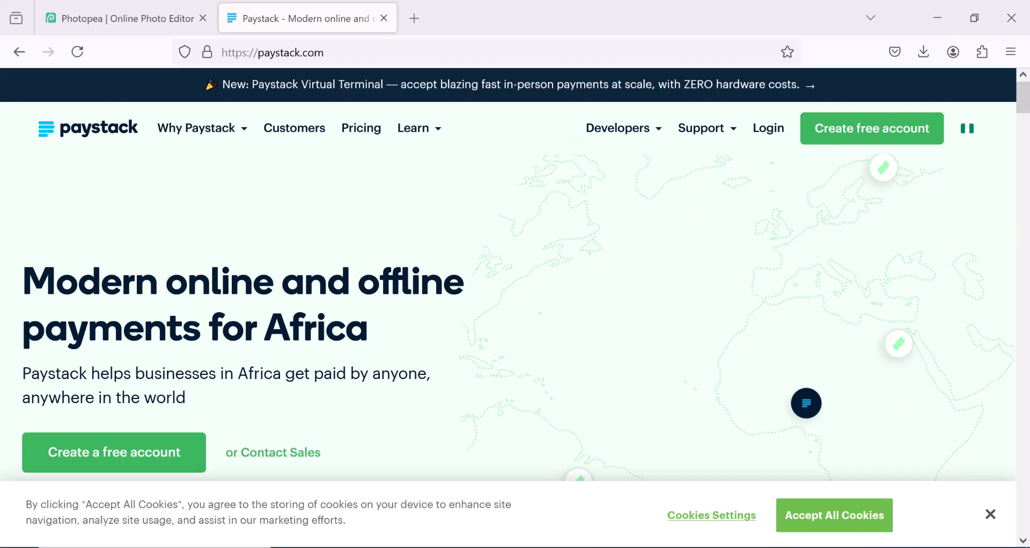
Step: Dismiss the cookie consent banner on the paystack.com homepage
{"action": "left_click", "coordinate": [991, 514]}
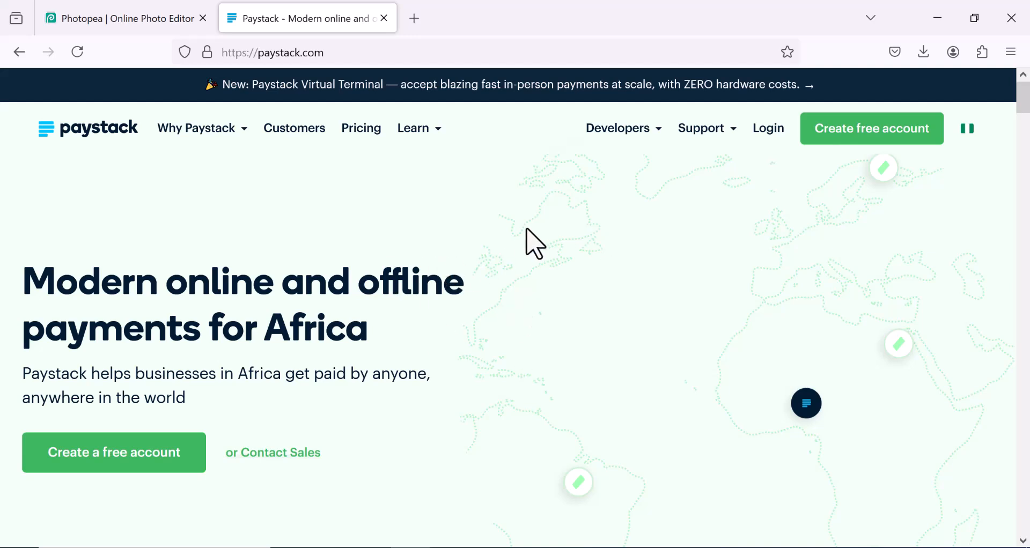
{"action": "mouse_move", "coordinate": [652, 131]}
{"action": "mouse_move", "coordinate": [720, 126]}
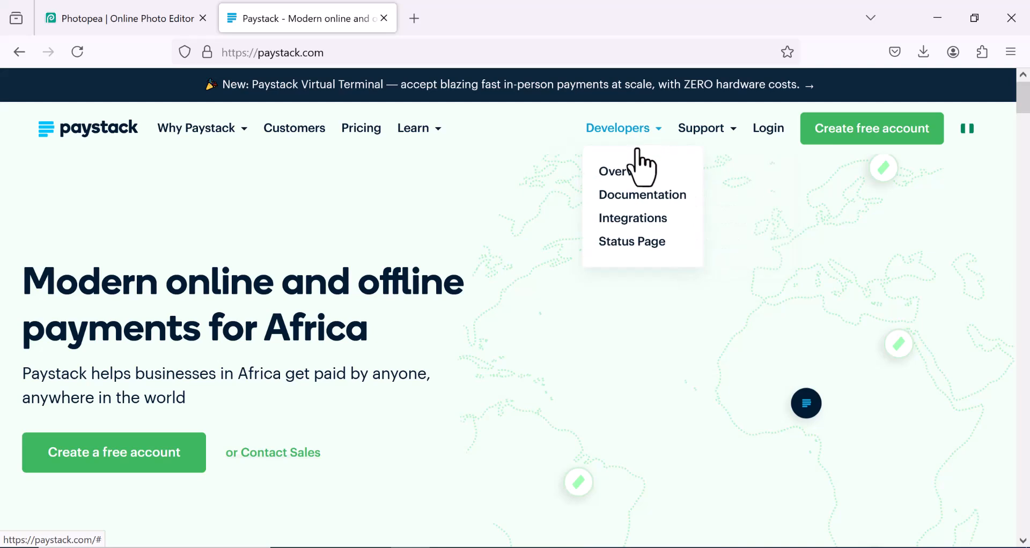
Step: Open the Integrations Directory and browse its plugin listings such as WooCommerce and Shopify
{"action": "left_click", "coordinate": [646, 222]}
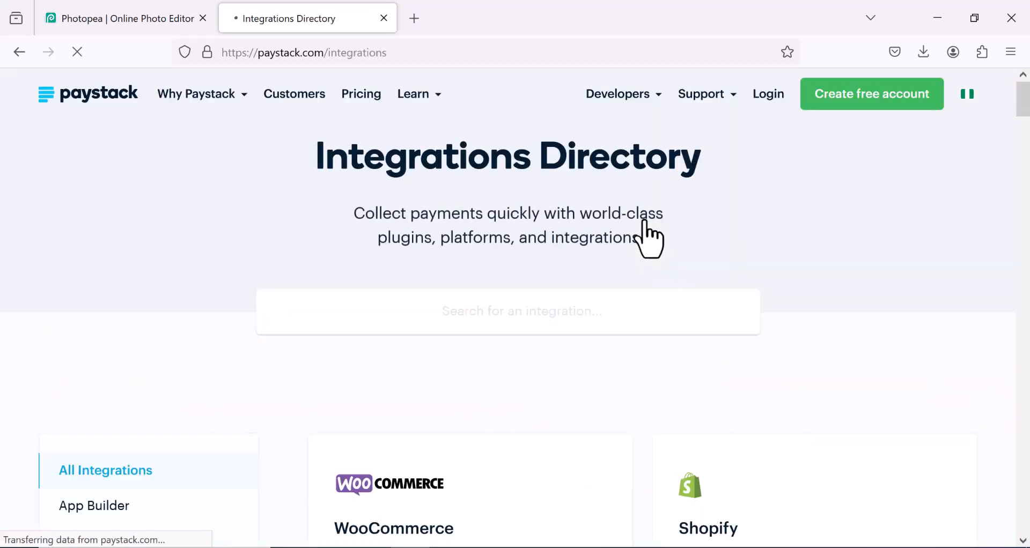
{"action": "scroll", "coordinate": [641, 249], "scroll_direction": "down", "scroll_amount": 6}
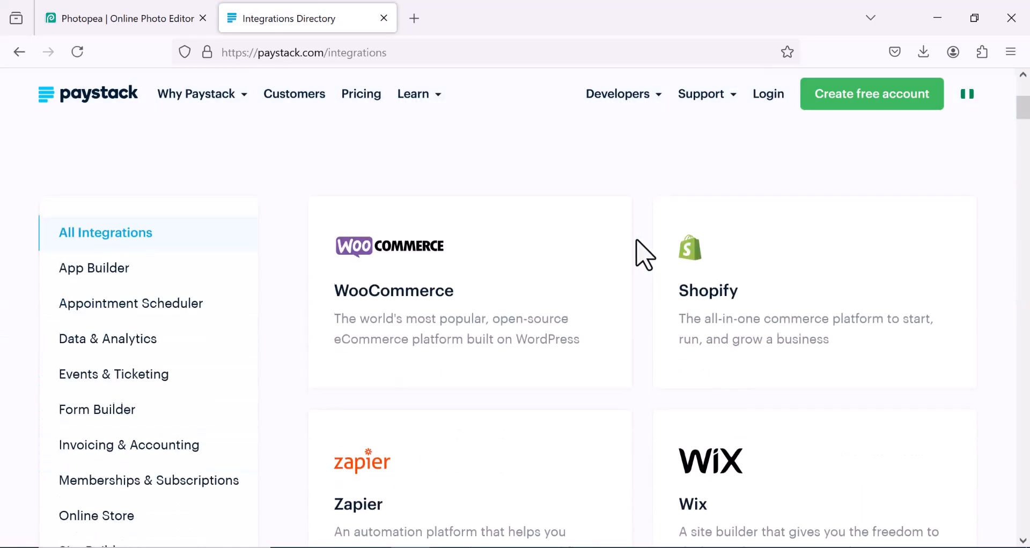
{"action": "scroll", "coordinate": [633, 247], "scroll_direction": "up", "scroll_amount": 2}
{"action": "scroll", "coordinate": [644, 349], "scroll_direction": "down", "scroll_amount": 2}
{"action": "scroll", "coordinate": [488, 408], "scroll_direction": "down", "scroll_amount": 1}
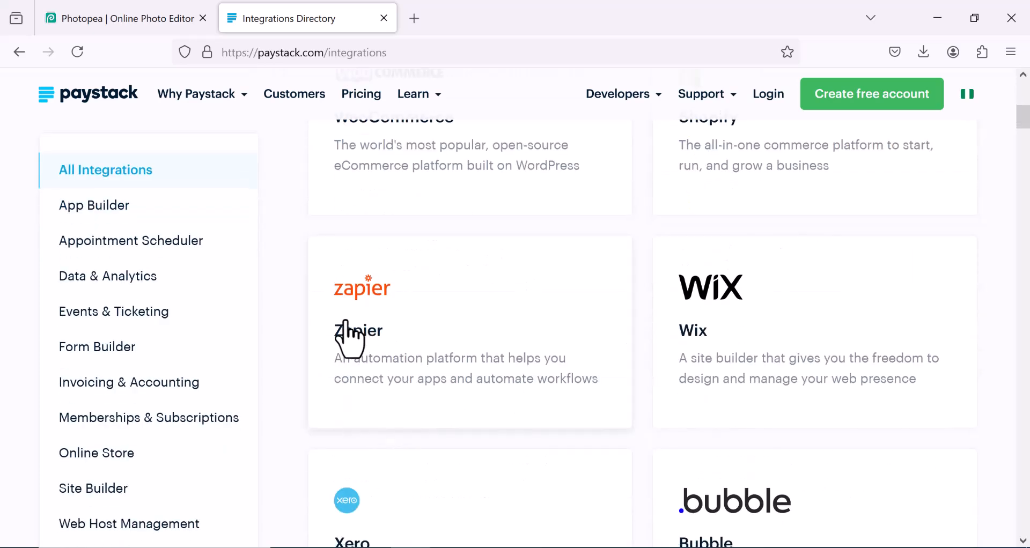
{"action": "scroll", "coordinate": [608, 395], "scroll_direction": "down", "scroll_amount": 2}
{"action": "scroll", "coordinate": [568, 391], "scroll_direction": "down", "scroll_amount": 2}
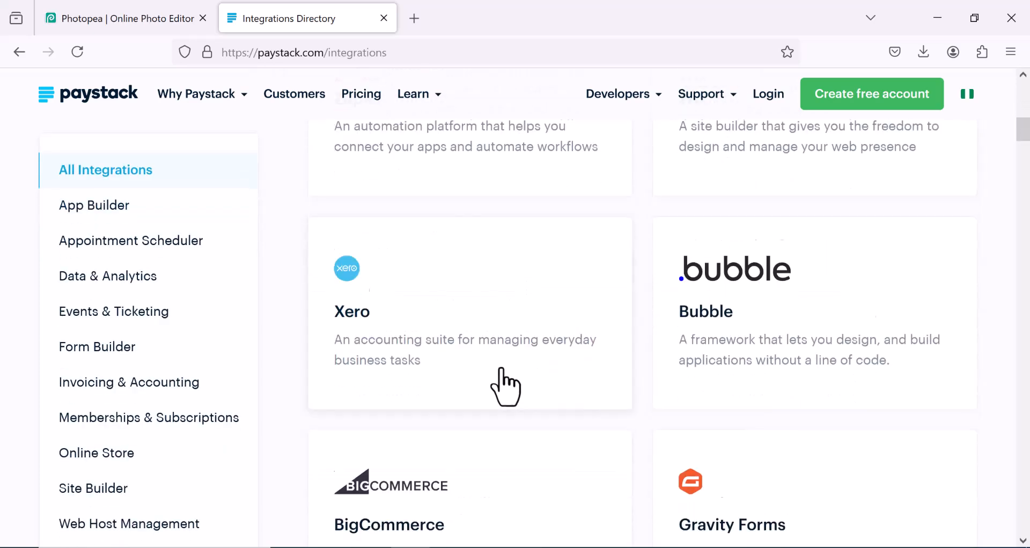
{"action": "scroll", "coordinate": [741, 332], "scroll_direction": "down", "scroll_amount": 2}
{"action": "scroll", "coordinate": [536, 351], "scroll_direction": "down", "scroll_amount": 2}
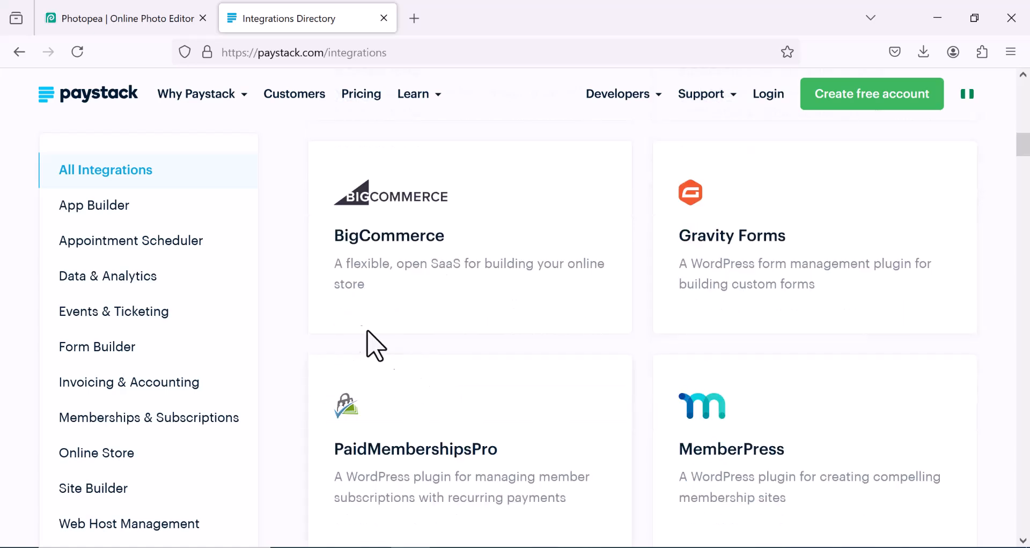
{"action": "scroll", "coordinate": [766, 306], "scroll_direction": "down", "scroll_amount": 2}
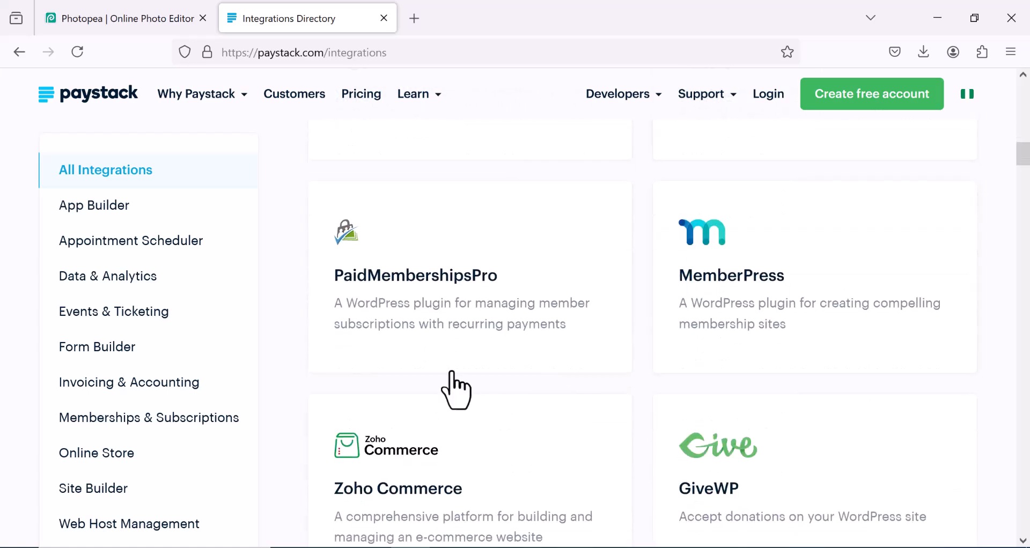
{"action": "scroll", "coordinate": [859, 315], "scroll_direction": "down", "scroll_amount": 2}
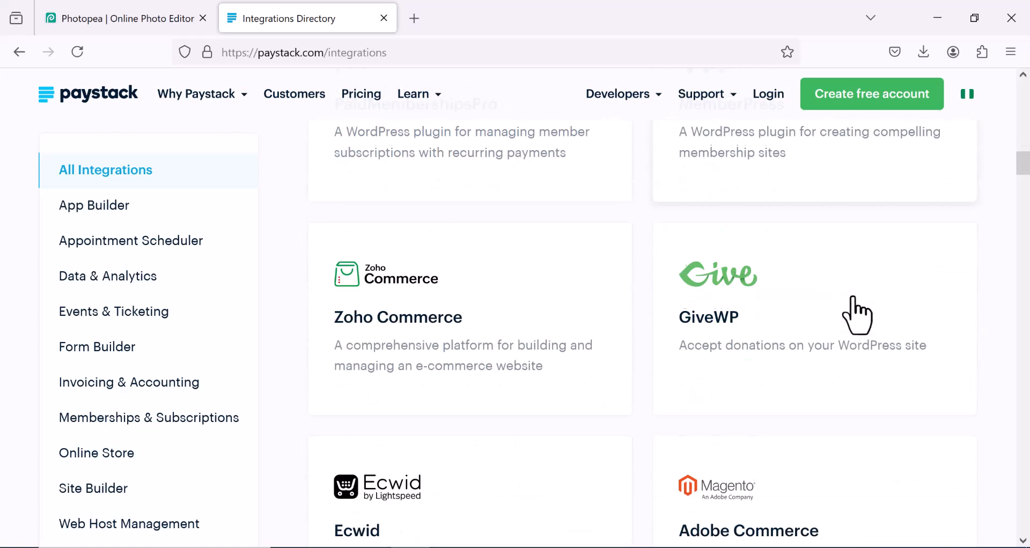
{"action": "scroll", "coordinate": [626, 345], "scroll_direction": "down", "scroll_amount": 4}
{"action": "scroll", "coordinate": [719, 350], "scroll_direction": "up", "scroll_amount": 2}
{"action": "scroll", "coordinate": [722, 355], "scroll_direction": "down", "scroll_amount": 5}
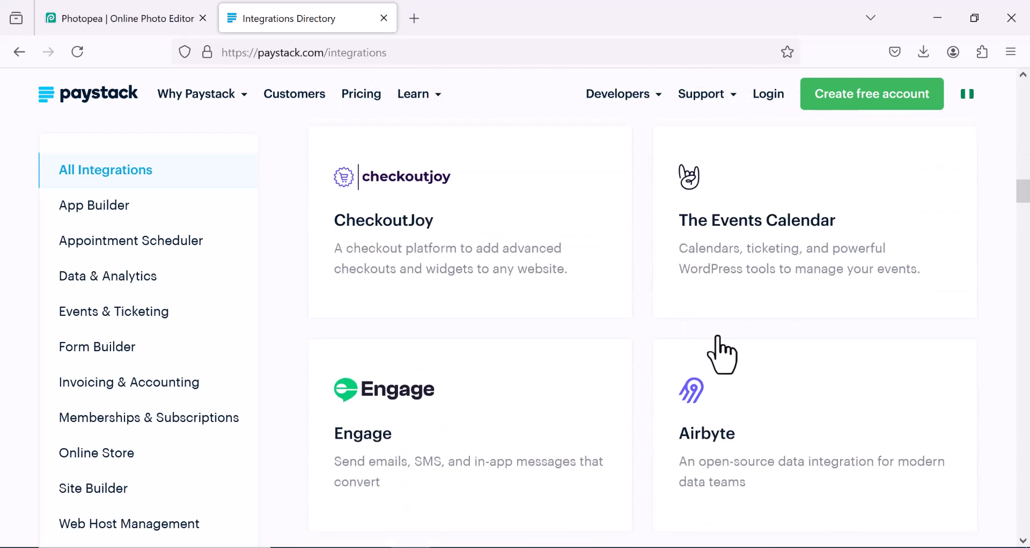
{"action": "scroll", "coordinate": [536, 333], "scroll_direction": "down", "scroll_amount": 4}
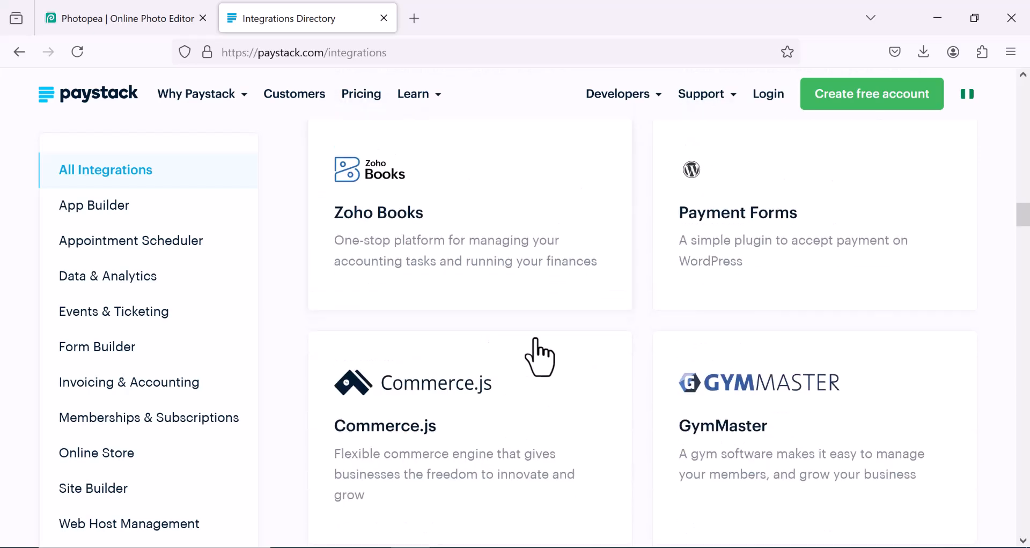
{"action": "scroll", "coordinate": [586, 345], "scroll_direction": "up", "scroll_amount": 2}
{"action": "scroll", "coordinate": [819, 391], "scroll_direction": "down", "scroll_amount": 5}
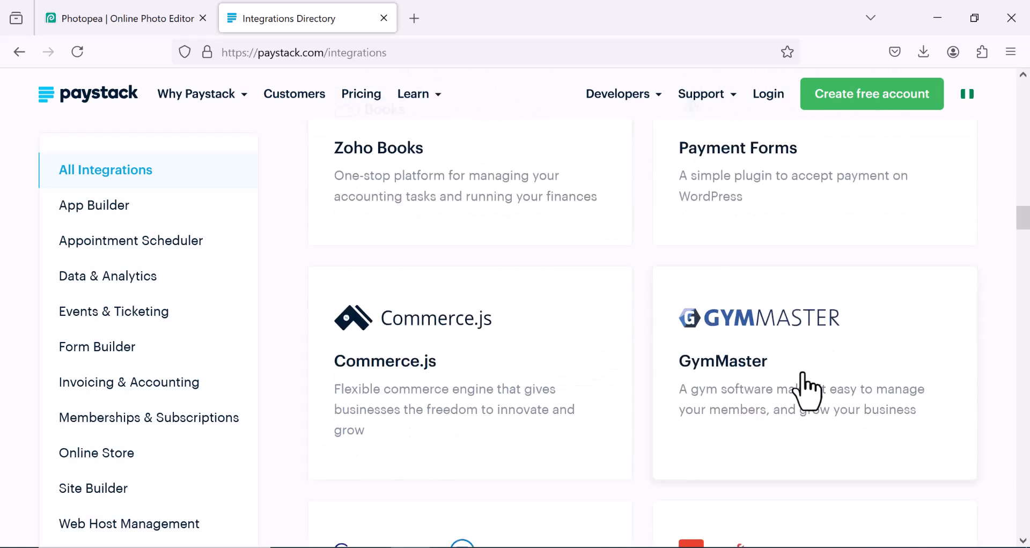
{"action": "scroll", "coordinate": [779, 376], "scroll_direction": "down", "scroll_amount": 6}
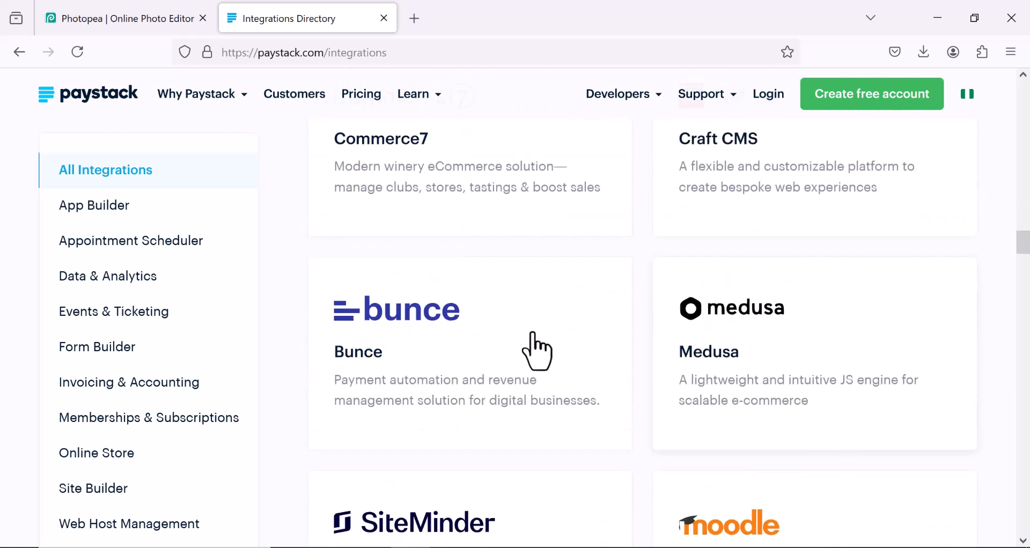
{"action": "scroll", "coordinate": [806, 319], "scroll_direction": "down", "scroll_amount": 12}
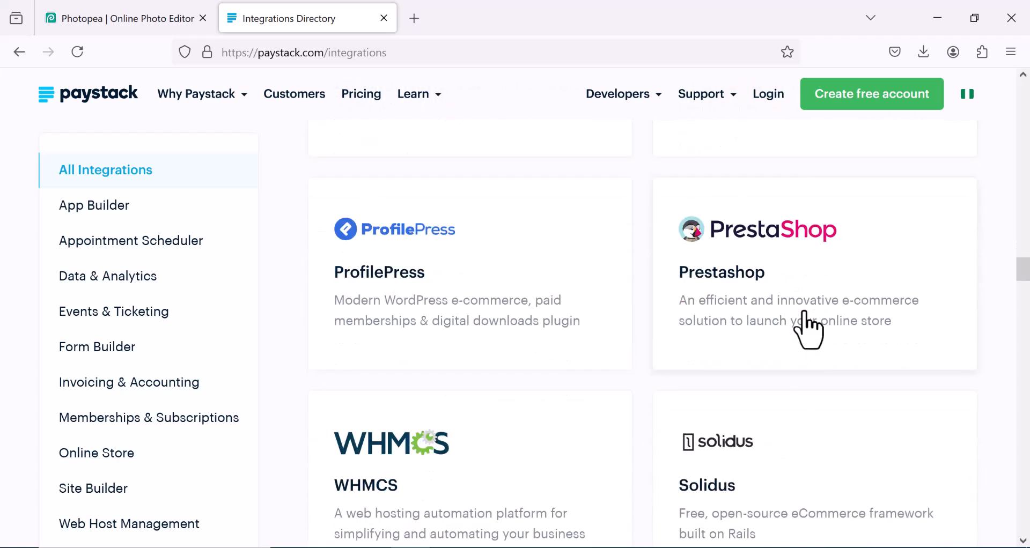
{"action": "scroll", "coordinate": [807, 328], "scroll_direction": "down", "scroll_amount": 9}
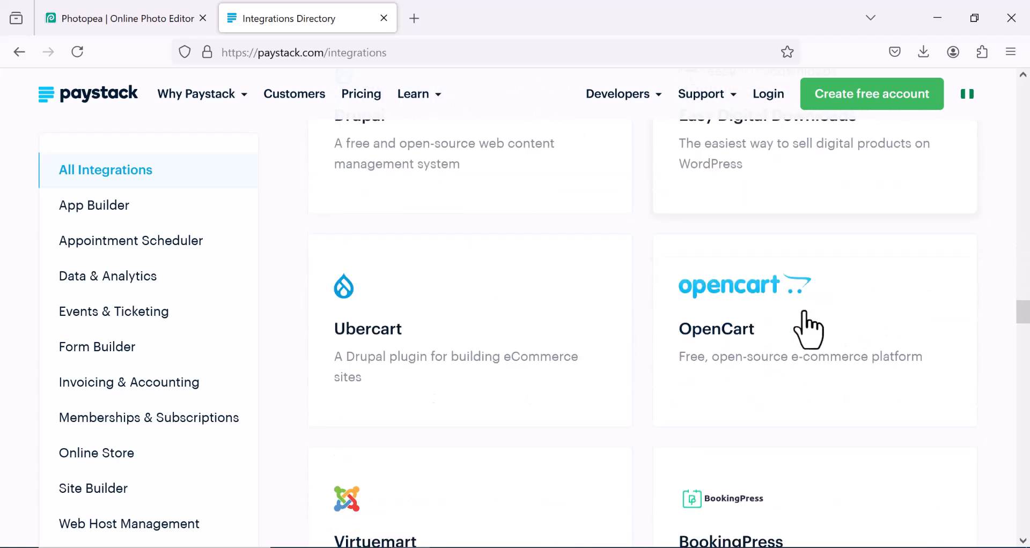
{"action": "scroll", "coordinate": [807, 324], "scroll_direction": "down", "scroll_amount": 10}
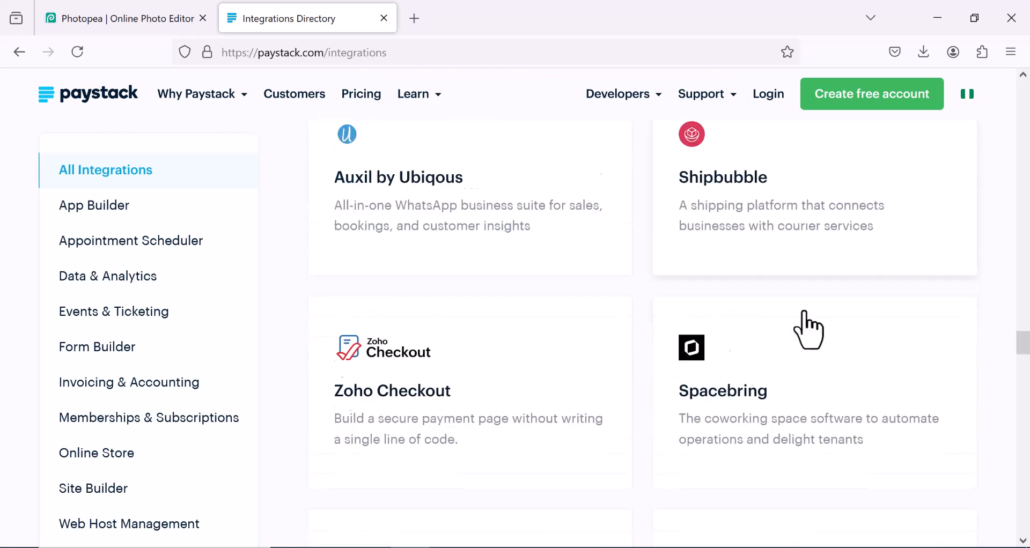
{"action": "scroll", "coordinate": [809, 330], "scroll_direction": "down", "scroll_amount": 9}
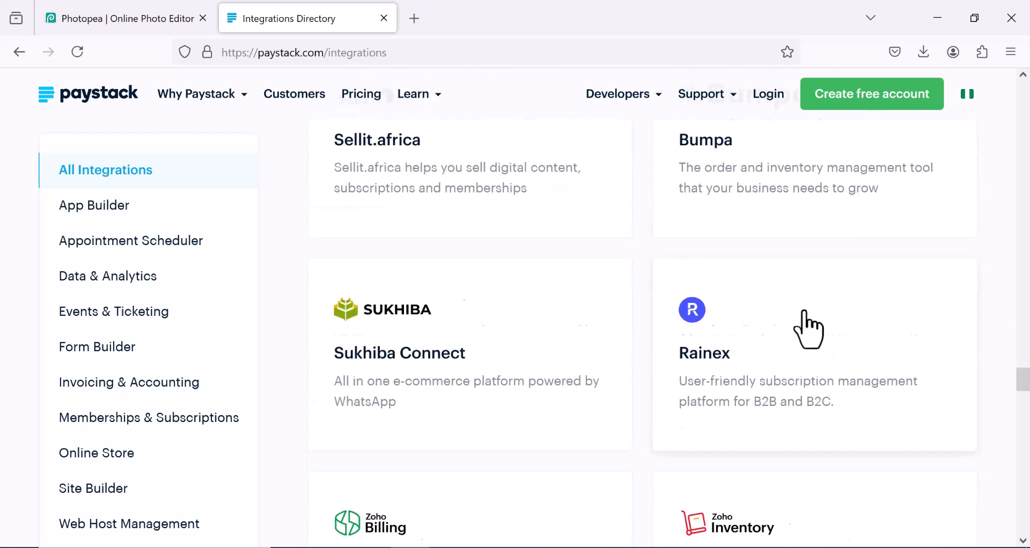
{"action": "scroll", "coordinate": [809, 329], "scroll_direction": "down", "scroll_amount": 10}
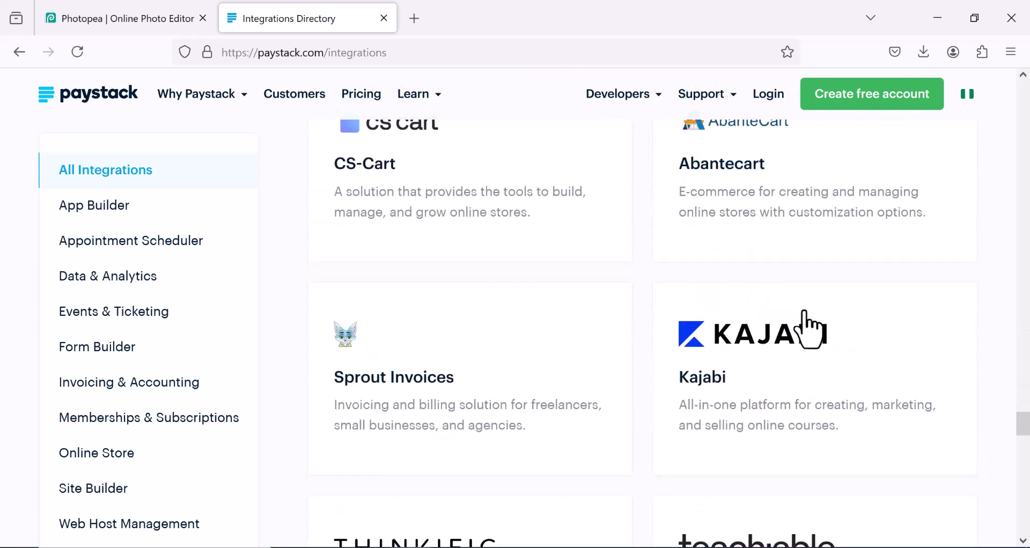
Step: Return to the top of the page to show the Integrations Directory heading
{"action": "scroll", "coordinate": [807, 322], "scroll_direction": "up", "scroll_amount": 10}
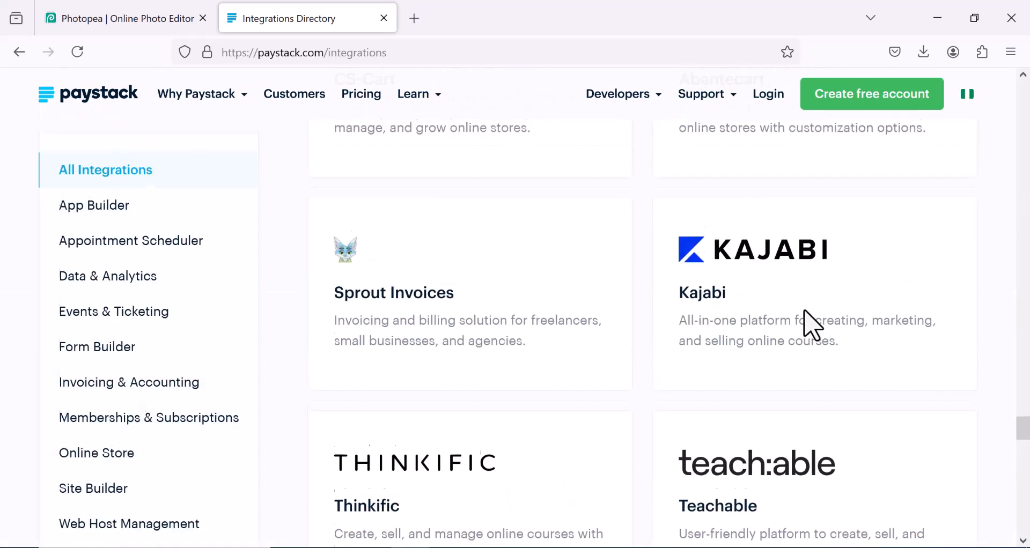
{"action": "scroll", "coordinate": [809, 330], "scroll_direction": "up", "scroll_amount": 13}
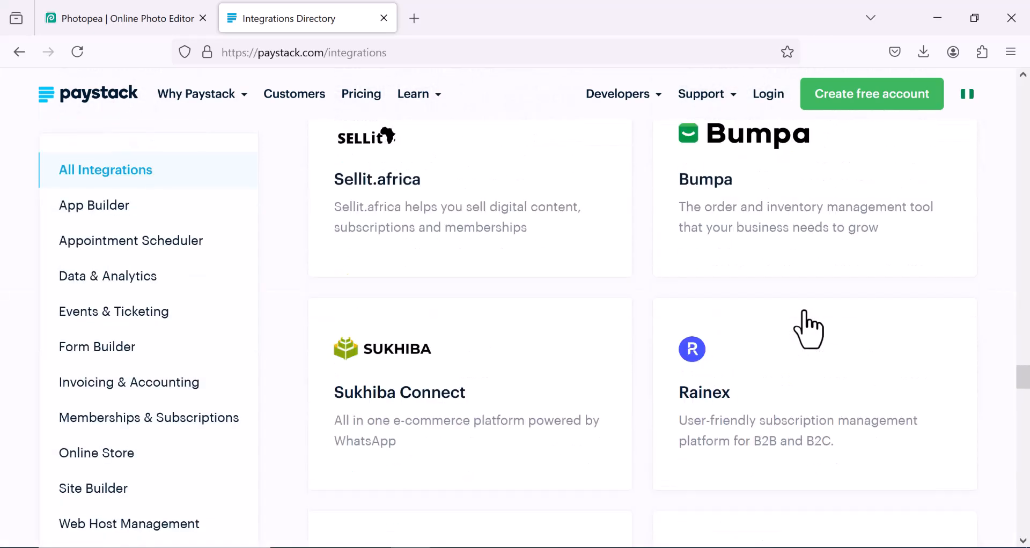
{"action": "scroll", "coordinate": [809, 329], "scroll_direction": "up", "scroll_amount": 13}
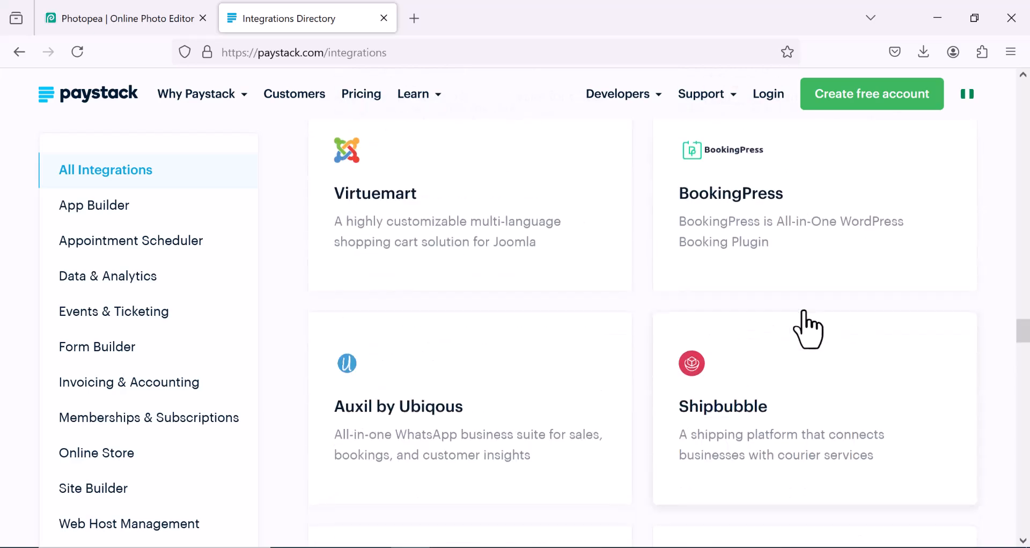
{"action": "scroll", "coordinate": [808, 329], "scroll_direction": "up", "scroll_amount": 9}
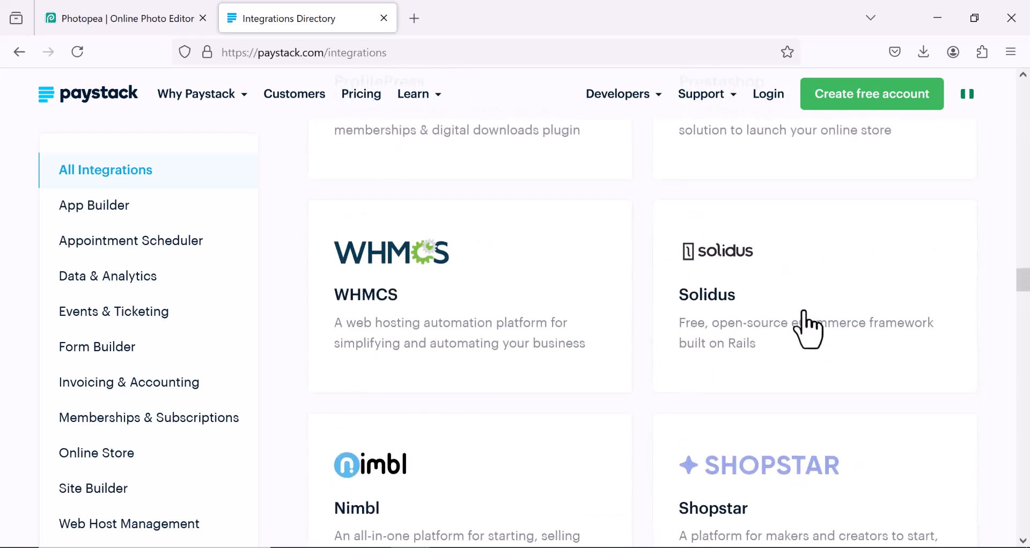
{"action": "scroll", "coordinate": [809, 330], "scroll_direction": "up", "scroll_amount": 8}
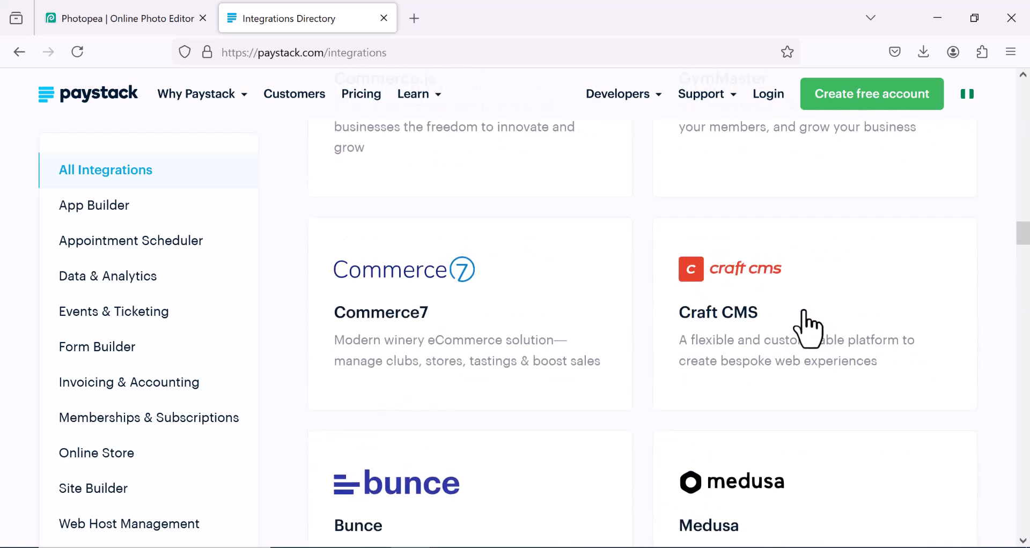
{"action": "scroll", "coordinate": [809, 329], "scroll_direction": "up", "scroll_amount": 5}
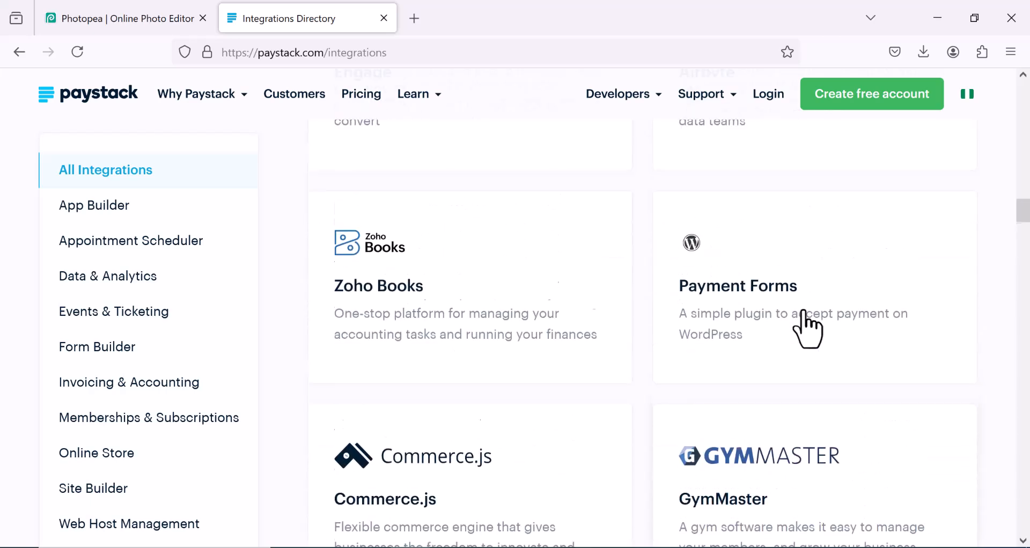
{"action": "scroll", "coordinate": [808, 329], "scroll_direction": "up", "scroll_amount": 1}
{"action": "scroll", "coordinate": [808, 329], "scroll_direction": "down", "scroll_amount": 7}
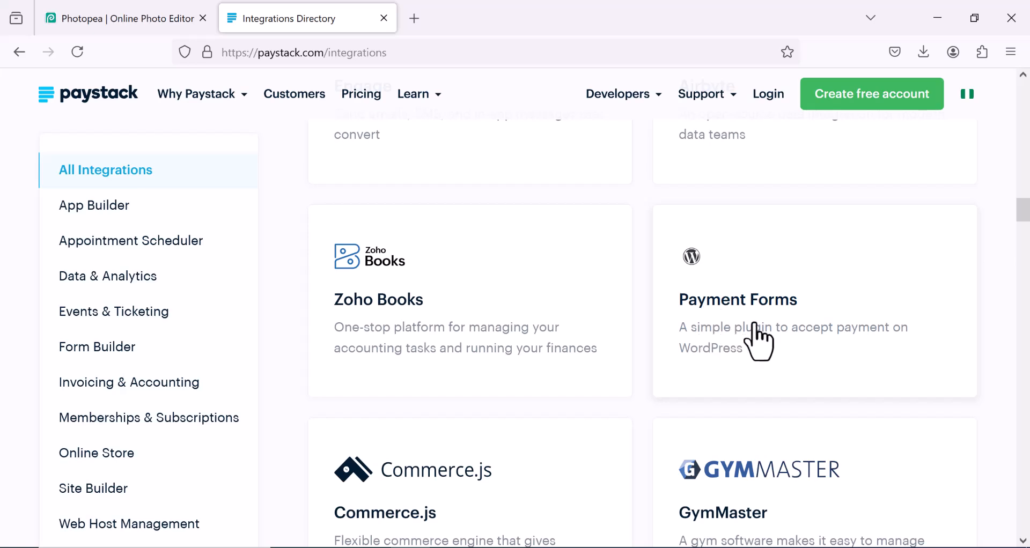
{"action": "scroll", "coordinate": [745, 346], "scroll_direction": "up", "scroll_amount": 7}
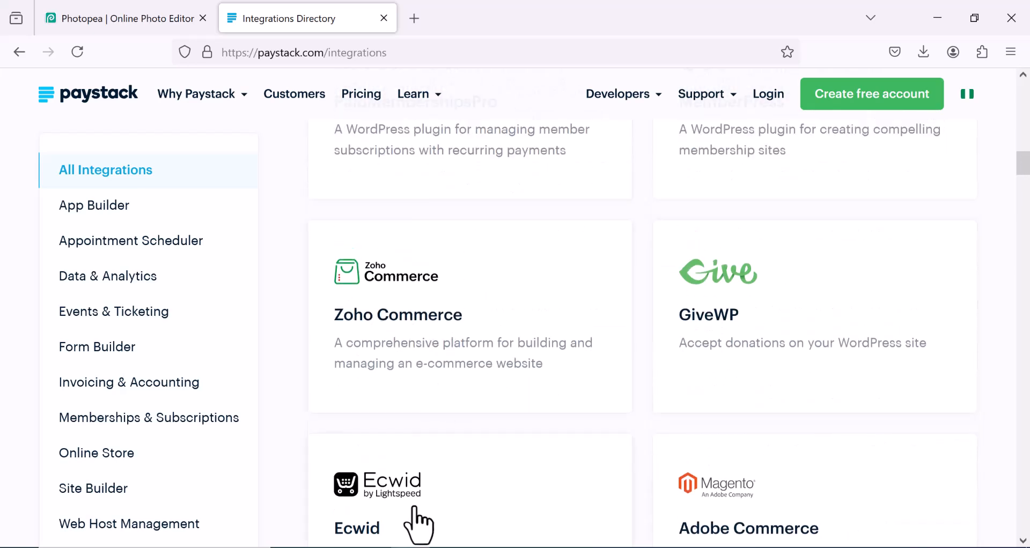
{"action": "scroll", "coordinate": [408, 510], "scroll_direction": "down", "scroll_amount": 2}
{"action": "scroll", "coordinate": [541, 402], "scroll_direction": "up", "scroll_amount": 10}
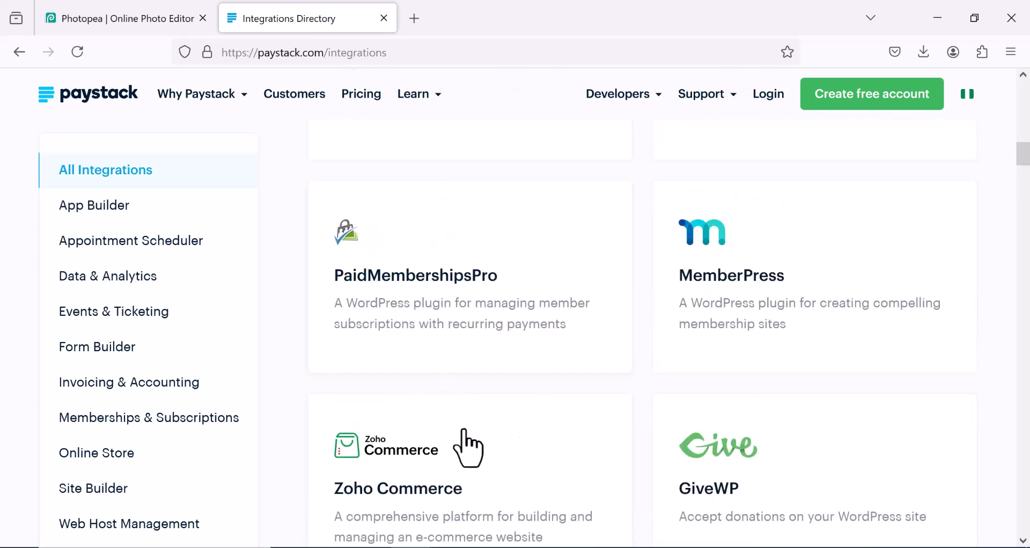
{"action": "scroll", "coordinate": [450, 413], "scroll_direction": "up", "scroll_amount": 5}
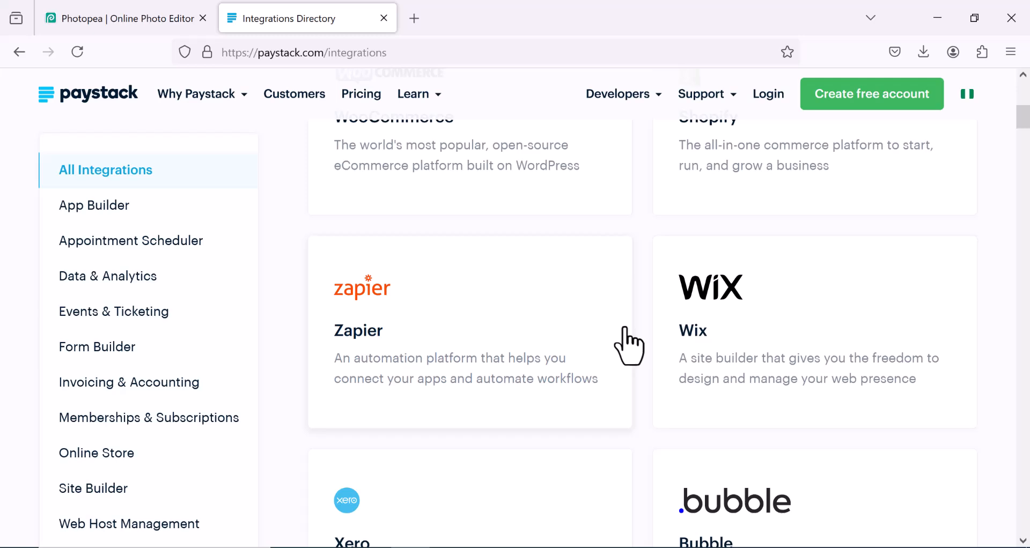
{"action": "scroll", "coordinate": [628, 348], "scroll_direction": "up", "scroll_amount": 6}
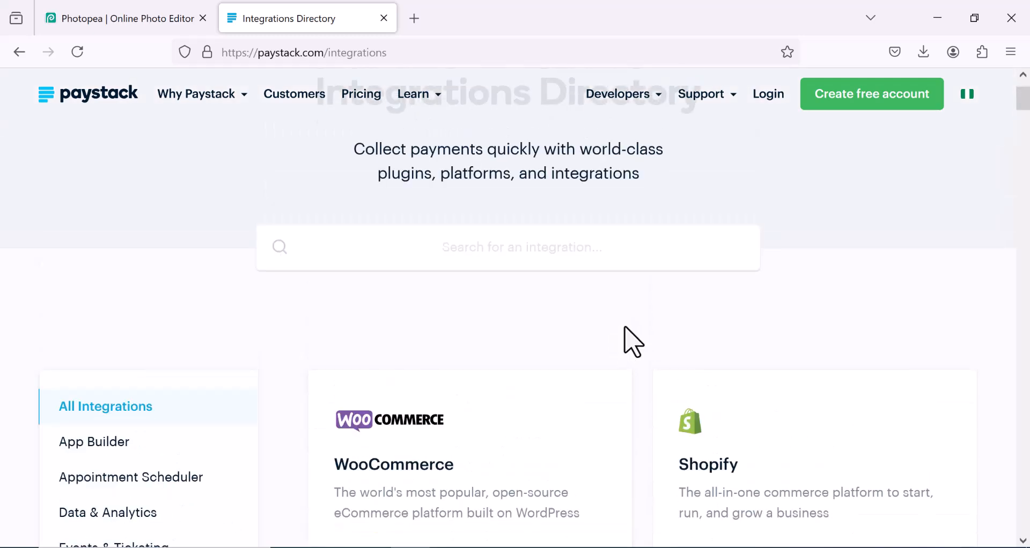
{"action": "scroll", "coordinate": [626, 340], "scroll_direction": "up", "scroll_amount": 2}
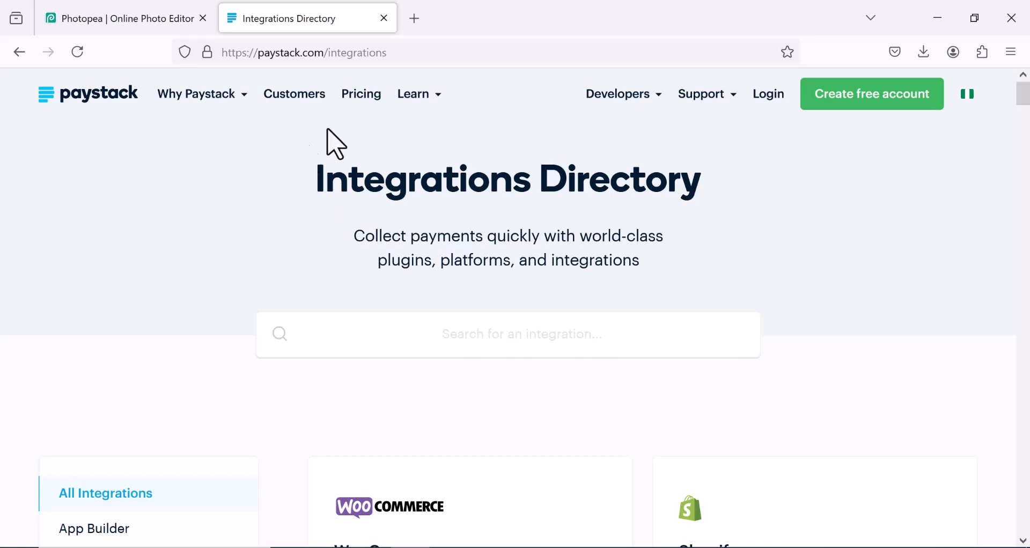
Step: Open the Pricing page and review Nigeria's local transaction fees
{"action": "left_click", "coordinate": [365, 101]}
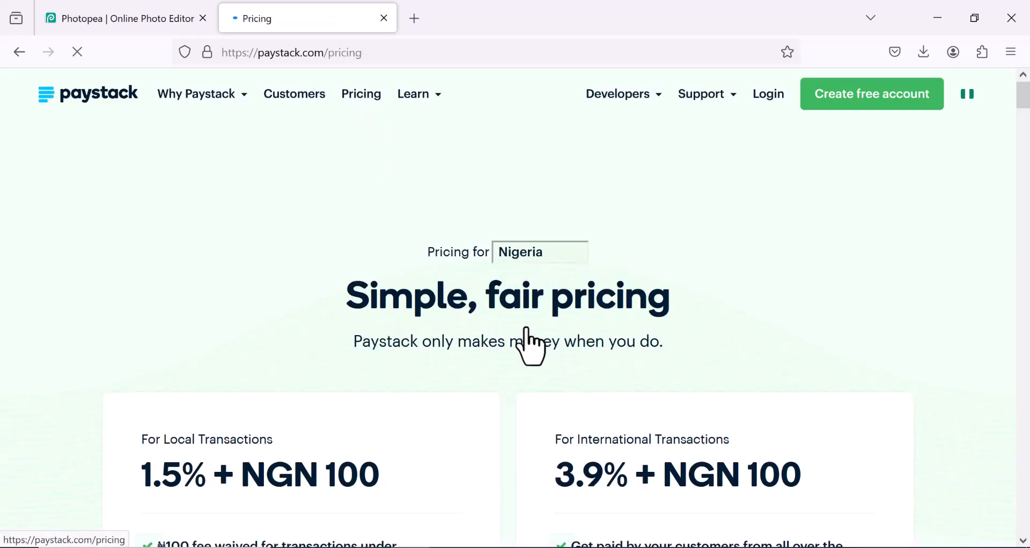
{"action": "scroll", "coordinate": [559, 333], "scroll_direction": "down", "scroll_amount": 3}
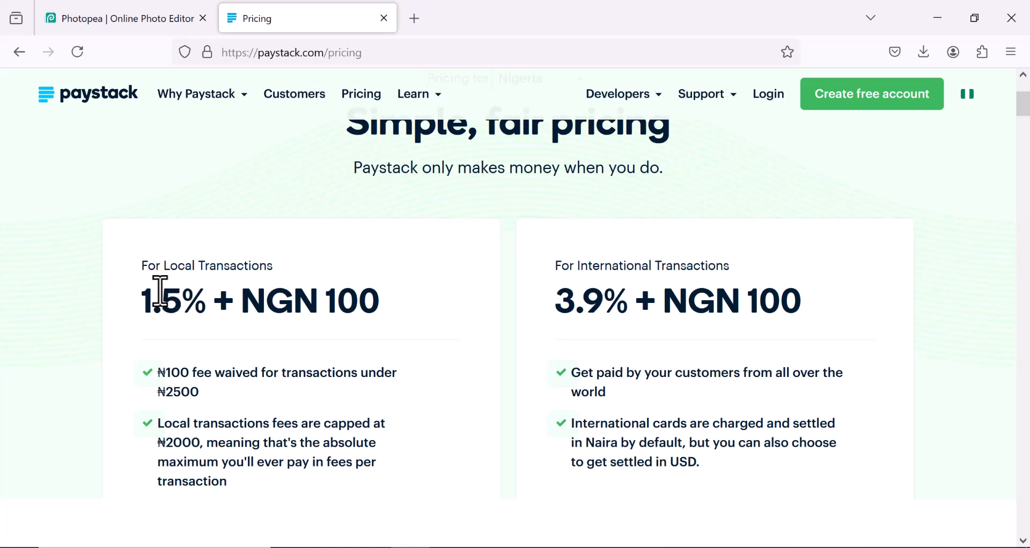
{"action": "scroll", "coordinate": [203, 344], "scroll_direction": "down", "scroll_amount": 2}
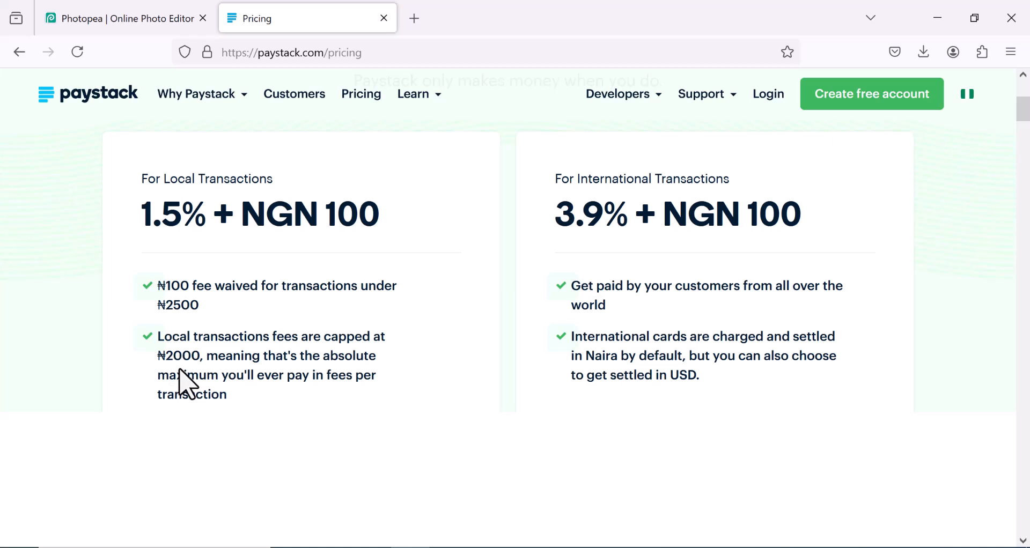
{"action": "scroll", "coordinate": [183, 384], "scroll_direction": "up", "scroll_amount": 2}
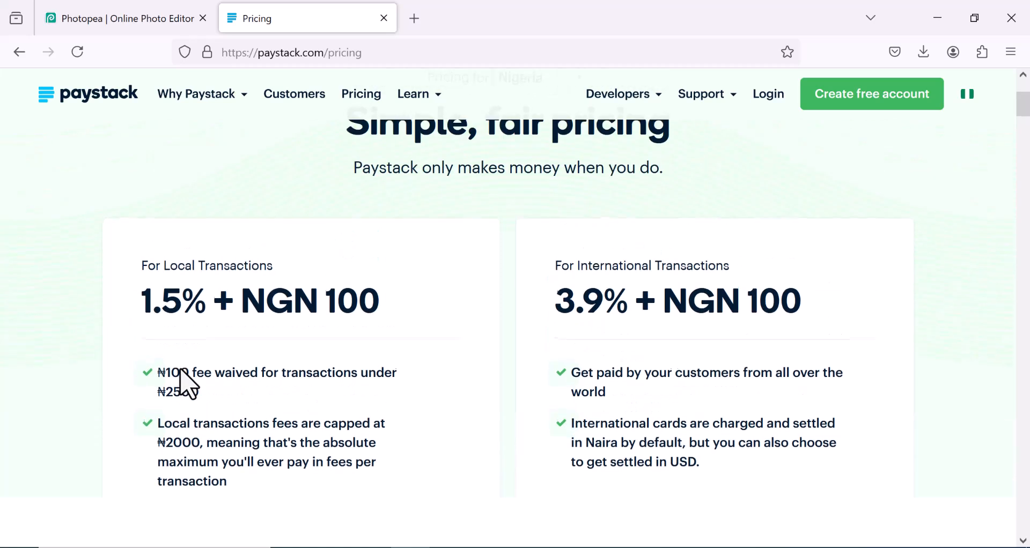
Step: Highlight the For International Transactions heading and review the international fees
{"action": "left_click_drag", "start_coordinate": [558, 266], "coordinate": [732, 264]}
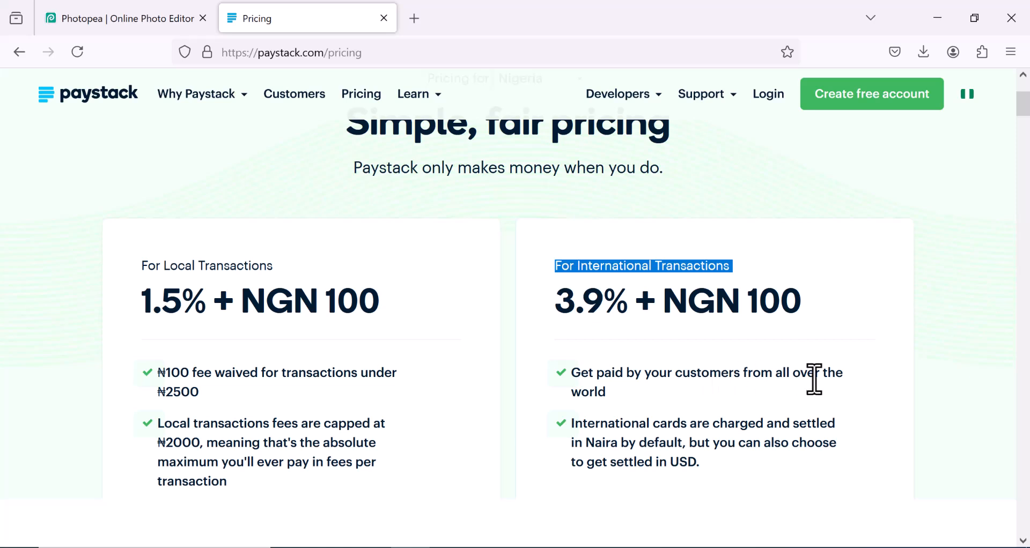
{"action": "scroll", "coordinate": [821, 380], "scroll_direction": "down", "scroll_amount": 2}
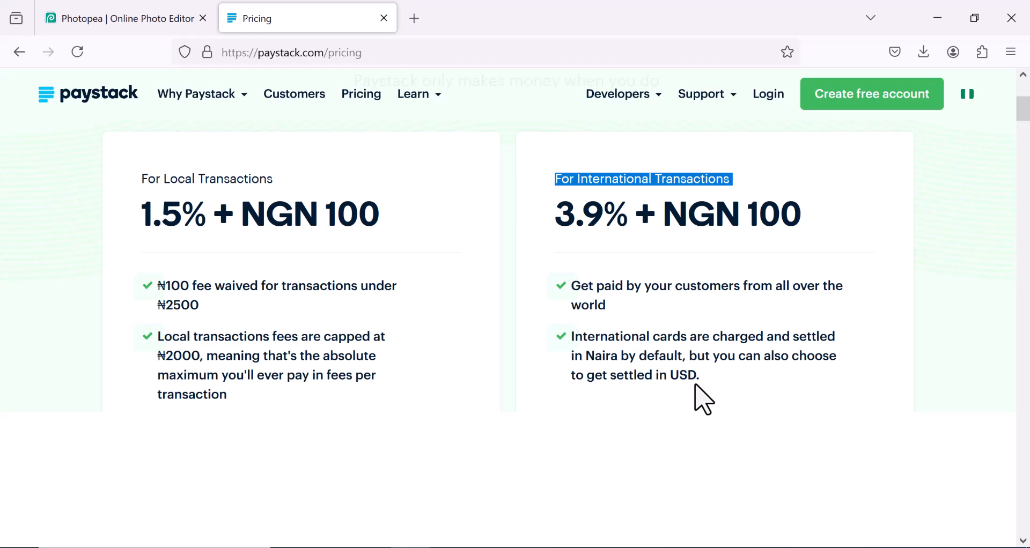
{"action": "scroll", "coordinate": [705, 400], "scroll_direction": "up", "scroll_amount": 2}
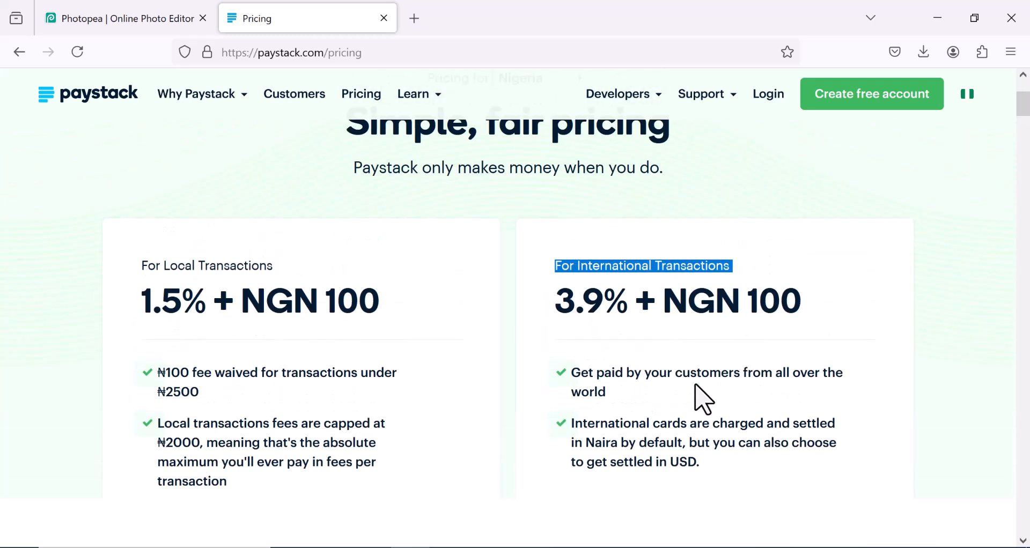
{"action": "scroll", "coordinate": [701, 397], "scroll_direction": "up", "scroll_amount": 4}
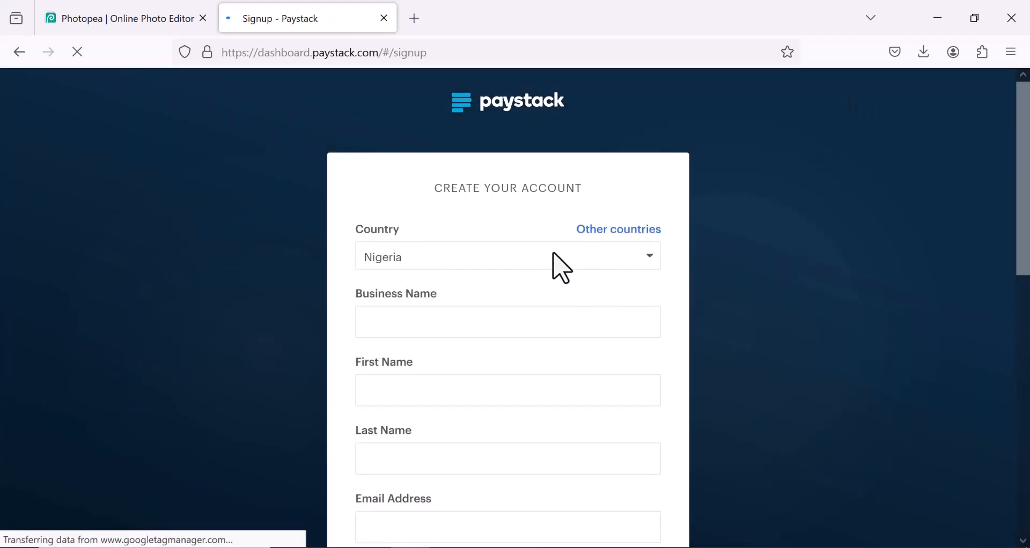
Step: Select Nigeria as the country and enter 'Good Nuel Media' as the business name
{"action": "left_click", "coordinate": [549, 257]}
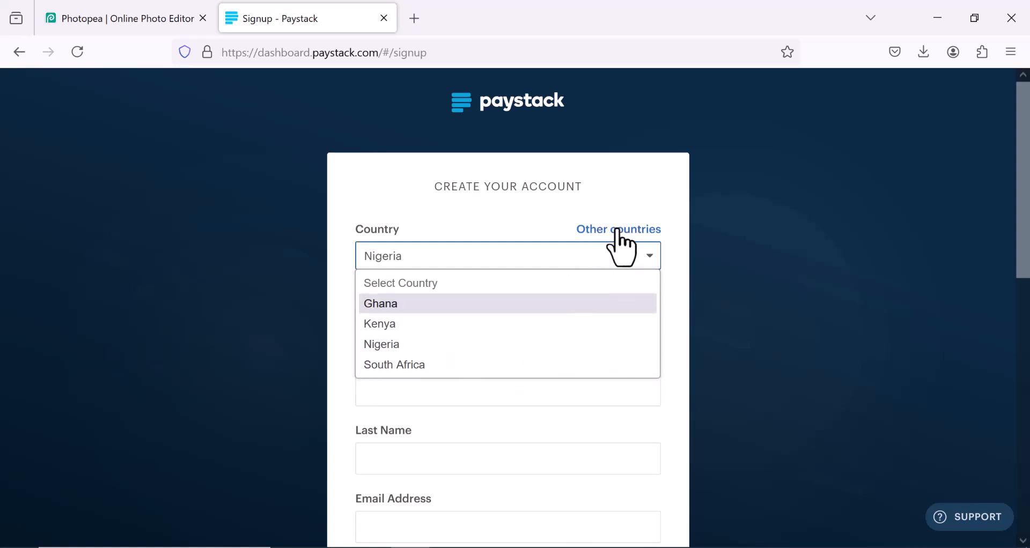
{"action": "left_click", "coordinate": [412, 346]}
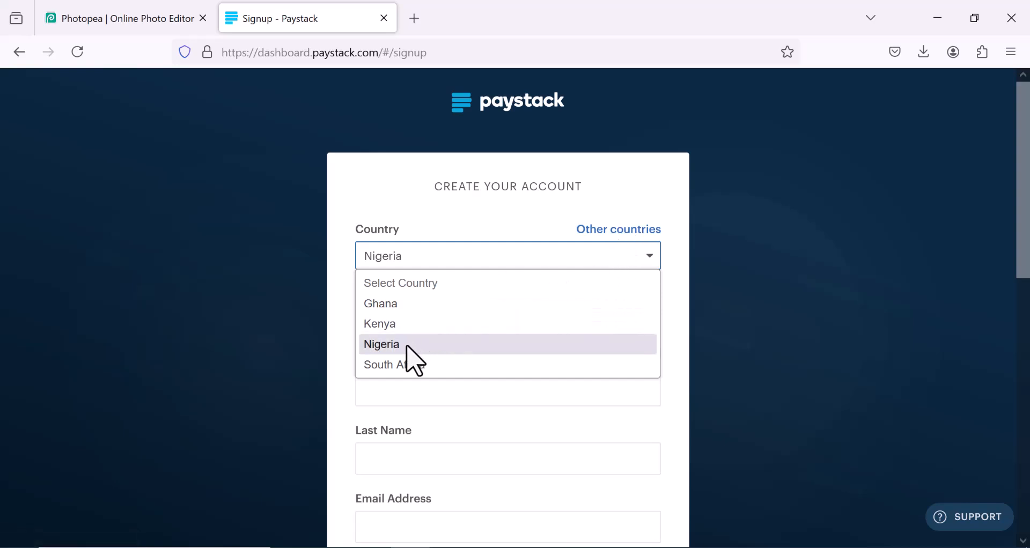
{"action": "scroll", "coordinate": [522, 267], "scroll_direction": "down", "scroll_amount": 1}
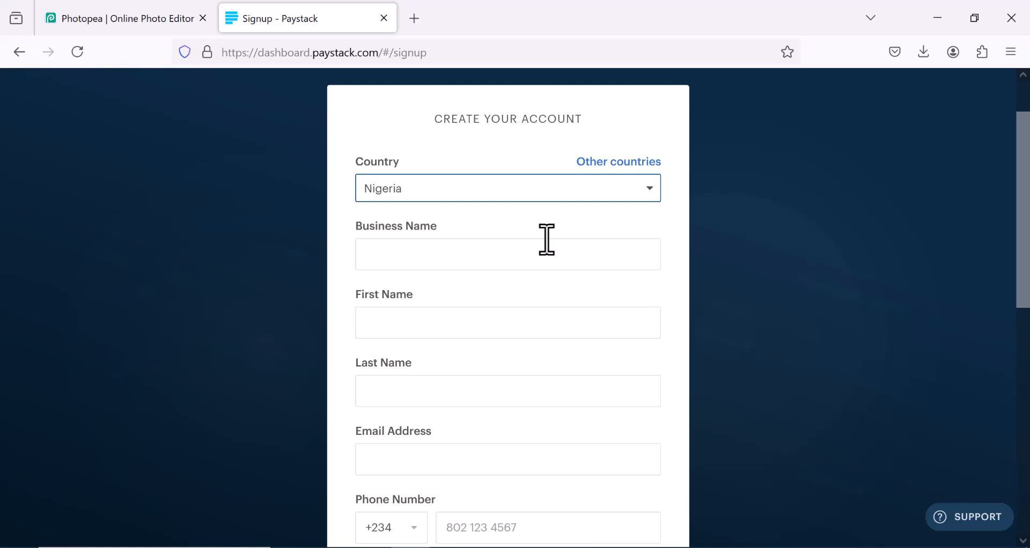
{"action": "left_click", "coordinate": [518, 262]}
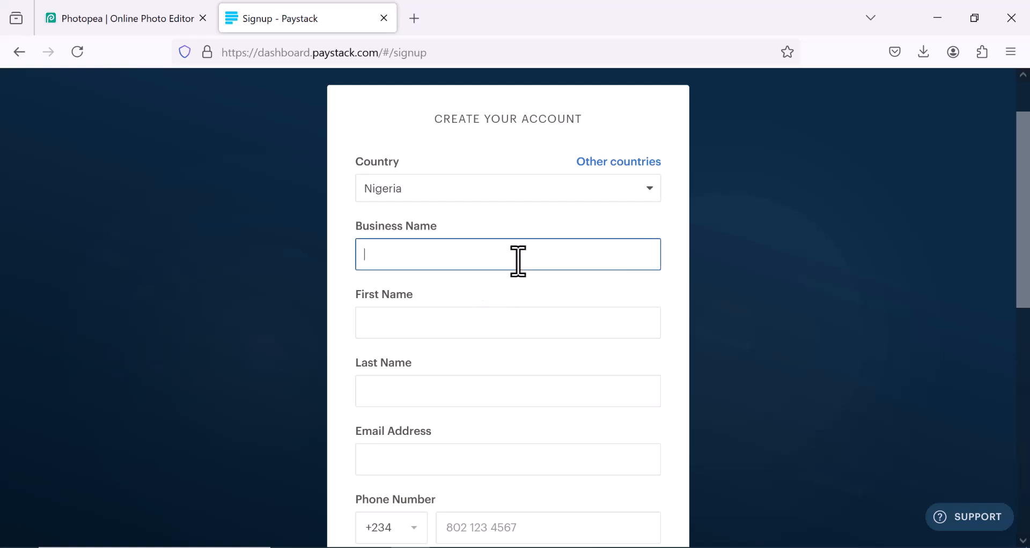
{"action": "type", "text": "Good"}
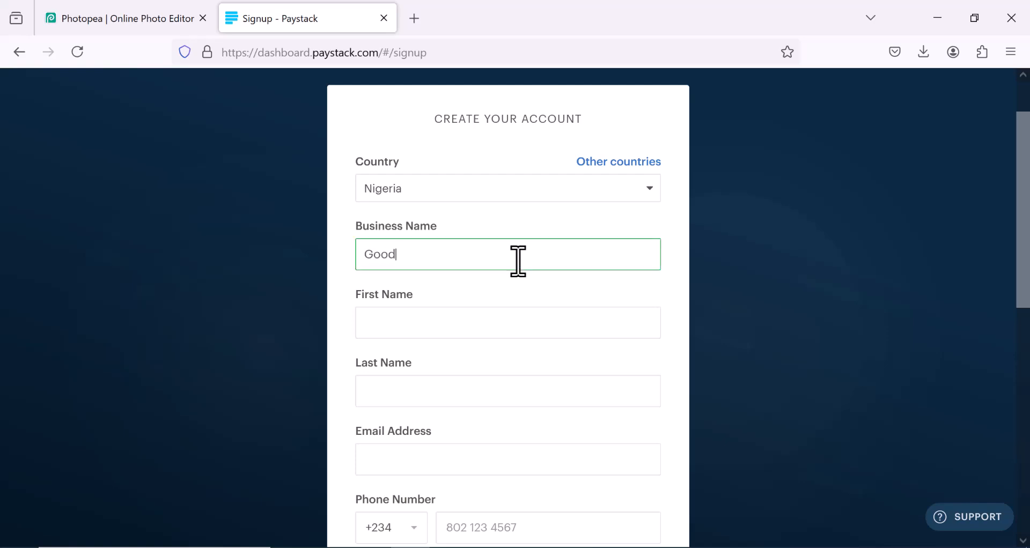
{"action": "type", "text": " Nuel Media"}
Step: Enter the owner's first name and last name
{"action": "left_click", "coordinate": [486, 322]}
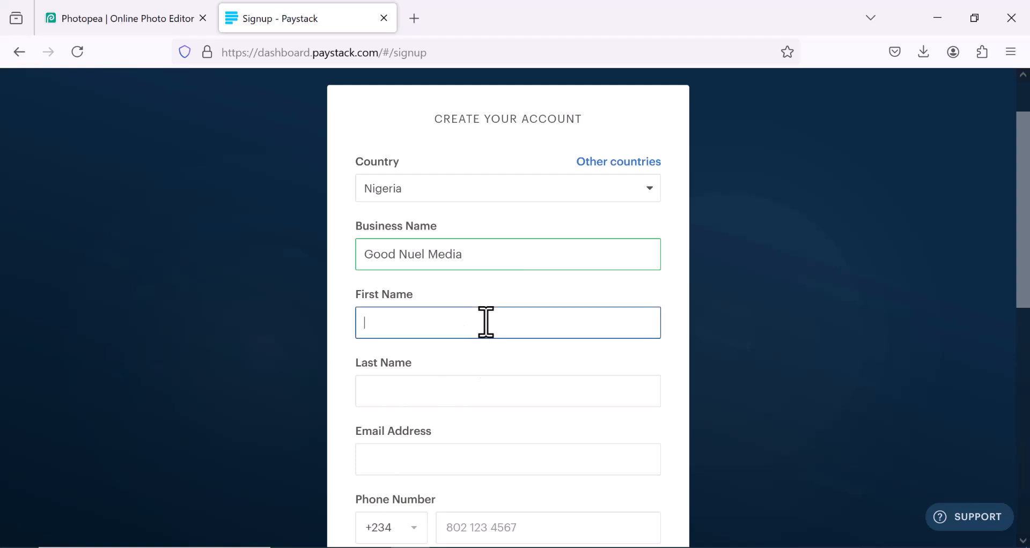
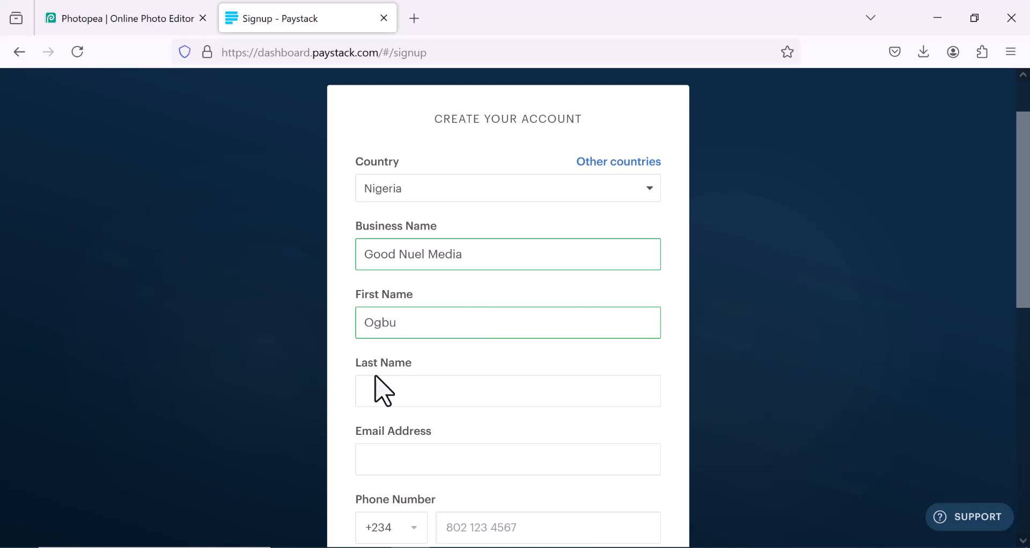
{"action": "left_click", "coordinate": [423, 396]}
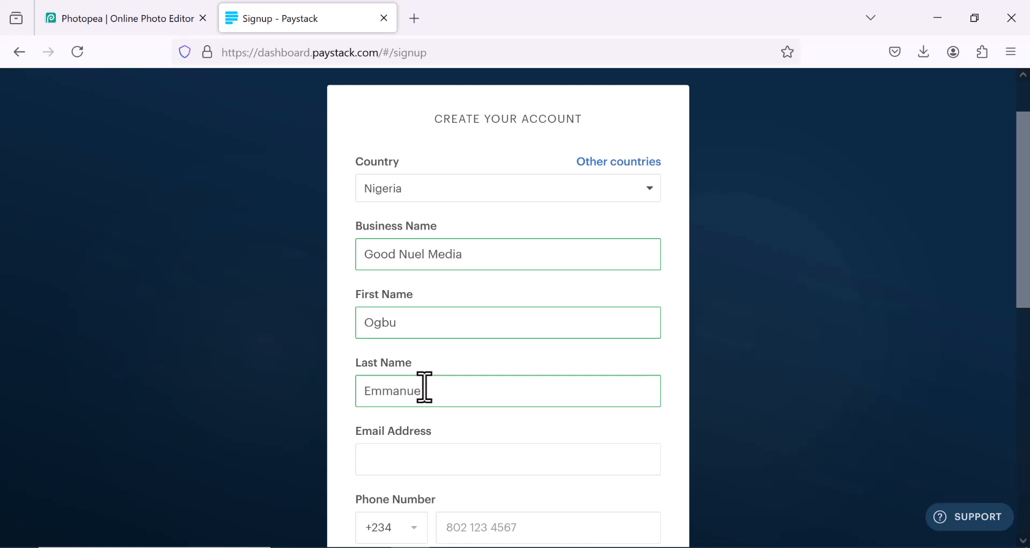
{"action": "scroll", "coordinate": [420, 403], "scroll_direction": "down", "scroll_amount": 2}
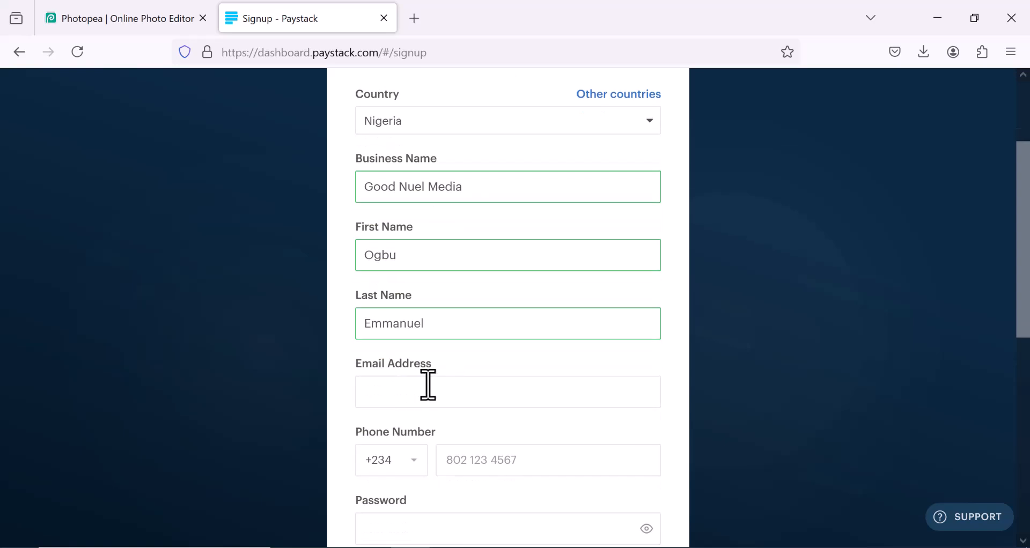
Step: Enter the owner's e-mail address and dismiss the saved-passwords suggestion
{"action": "scroll", "coordinate": [424, 399], "scroll_direction": "down", "scroll_amount": 2}
{"action": "left_click", "coordinate": [443, 329]}
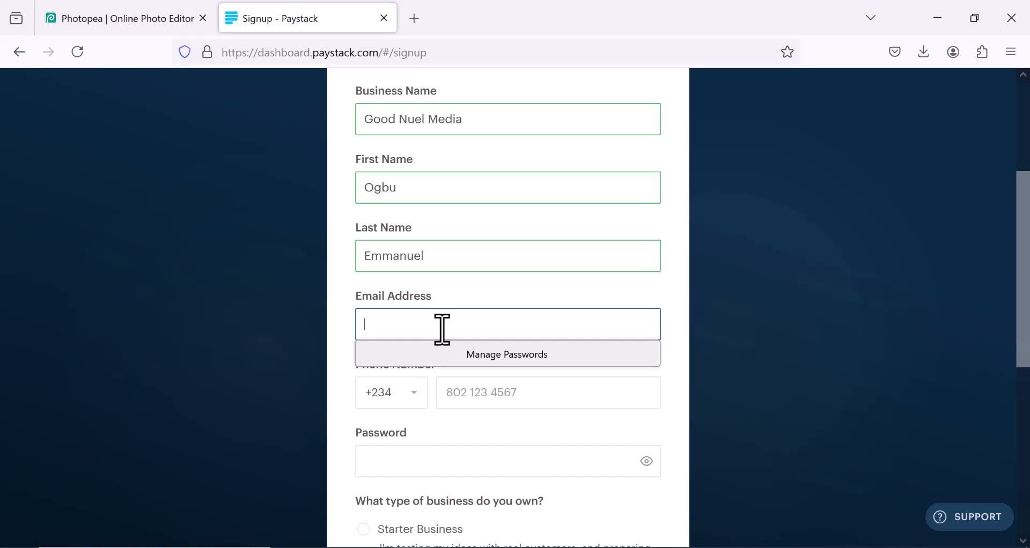
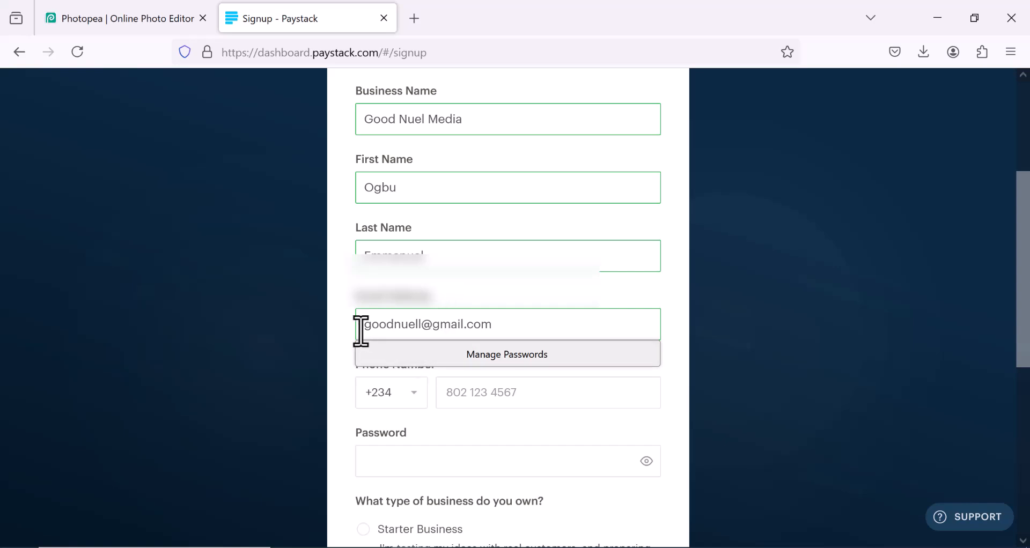
{"action": "left_click", "coordinate": [342, 327]}
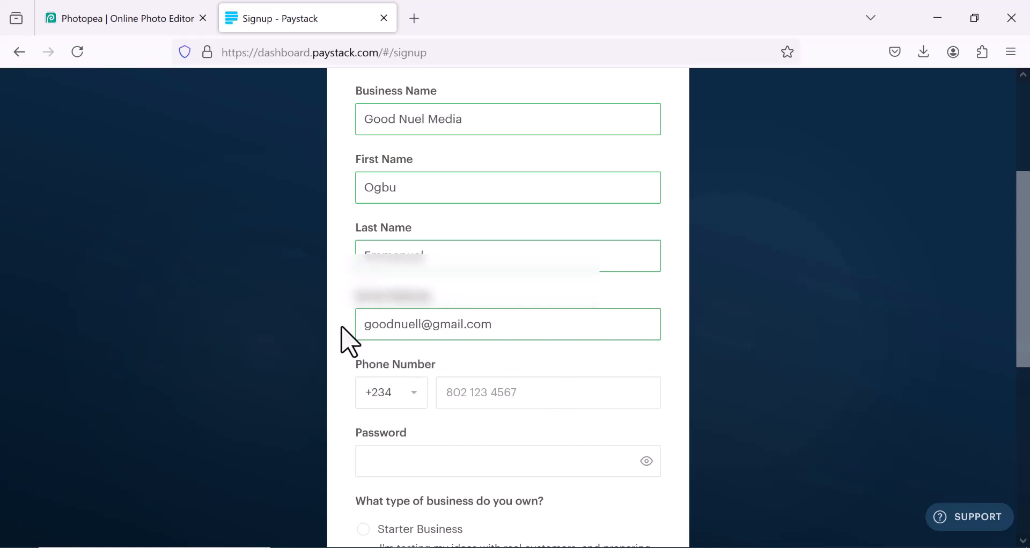
Step: Enter the owner's phone number
{"action": "left_click", "coordinate": [466, 397]}
{"action": "type", "text": "080********"}
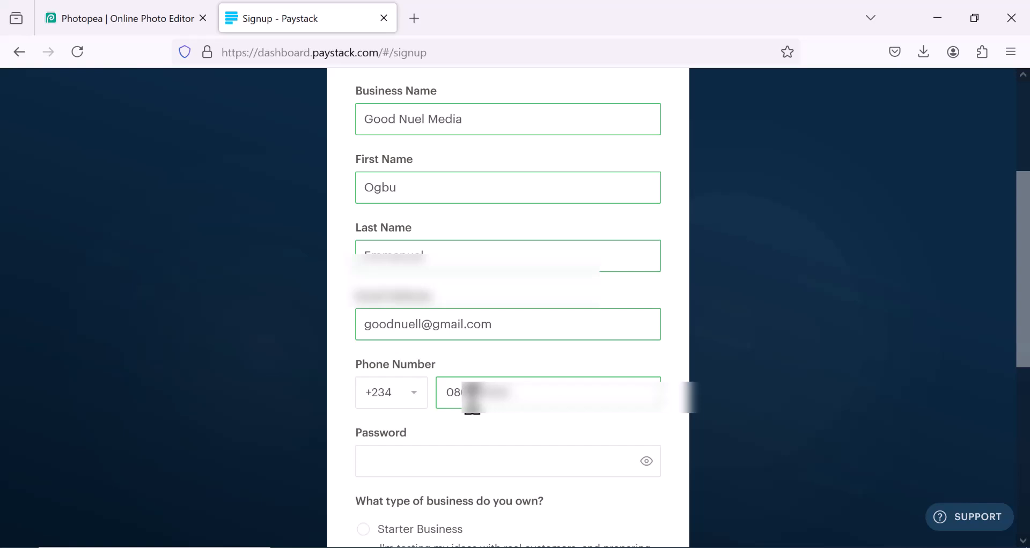
{"action": "type", "text": "**"}
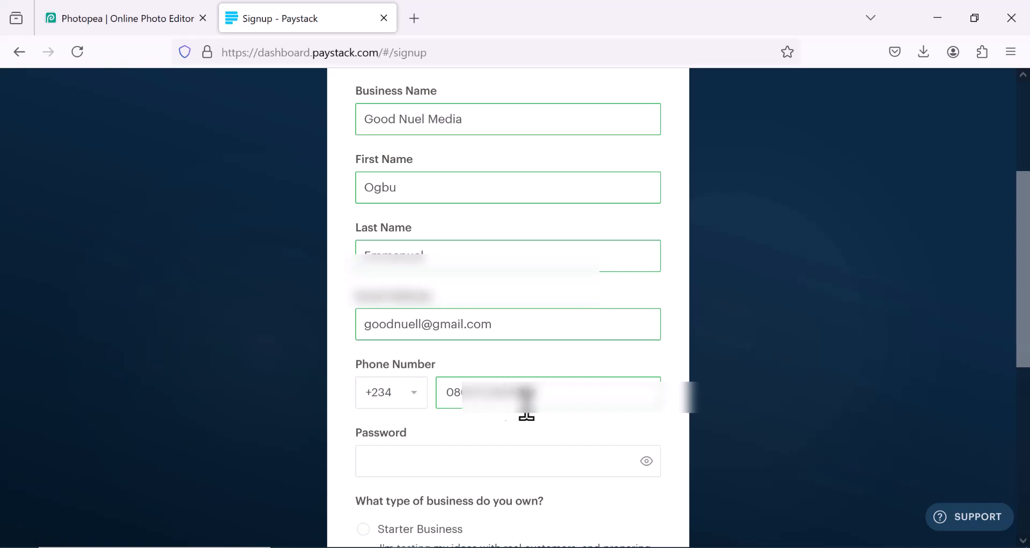
Step: Fill the account password with a browser-generated secure password
{"action": "left_click", "coordinate": [439, 463]}
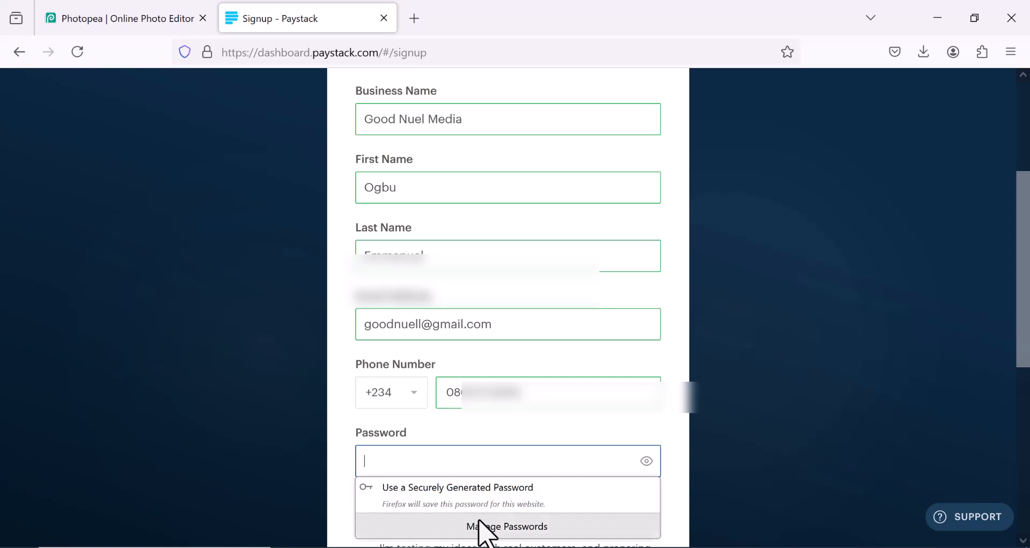
{"action": "left_click", "coordinate": [445, 502]}
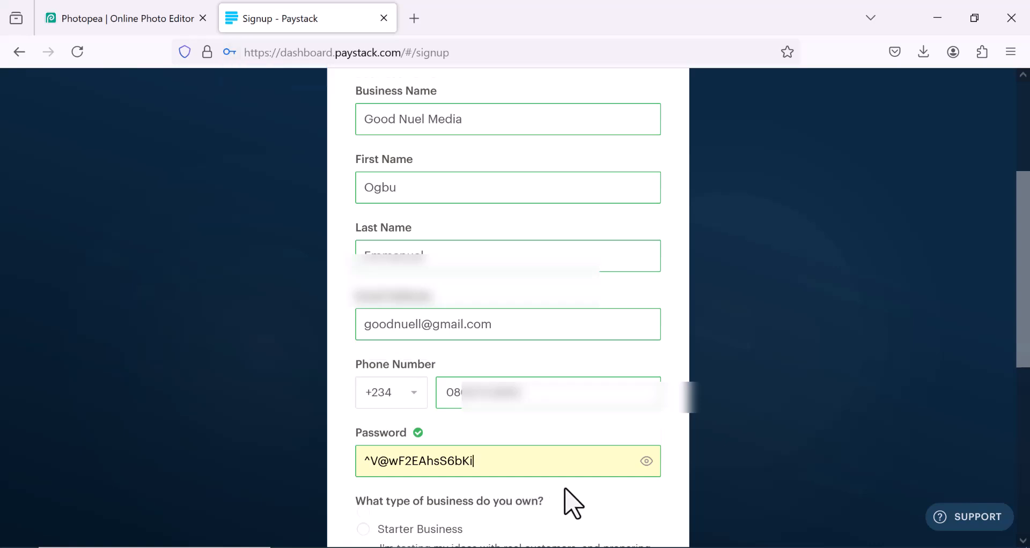
{"action": "scroll", "coordinate": [563, 499], "scroll_direction": "down", "scroll_amount": 1}
Step: Answer 'No, I'm not' to the 'Are you a software developer?' question
{"action": "scroll", "coordinate": [571, 502], "scroll_direction": "down", "scroll_amount": 1}
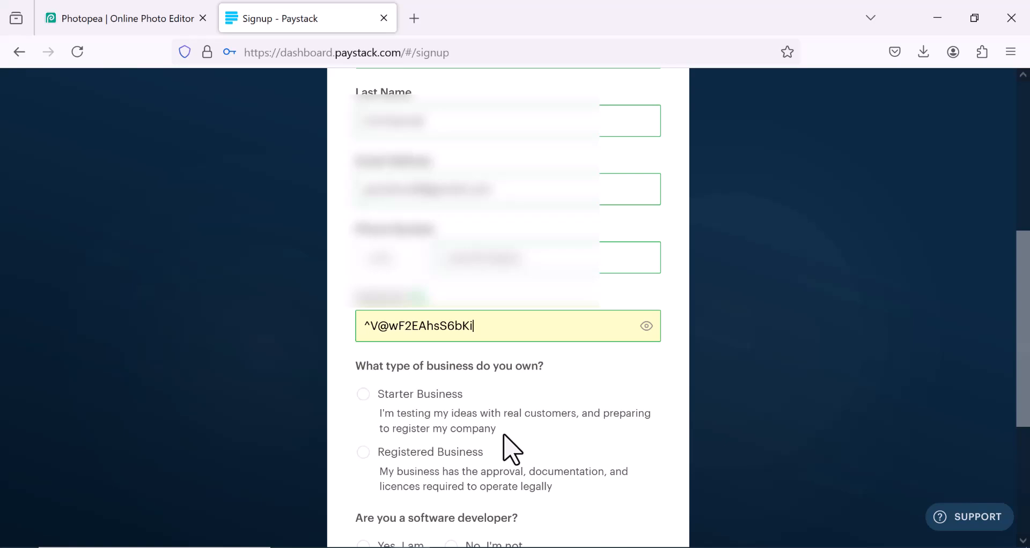
{"action": "scroll", "coordinate": [513, 450], "scroll_direction": "down", "scroll_amount": 1}
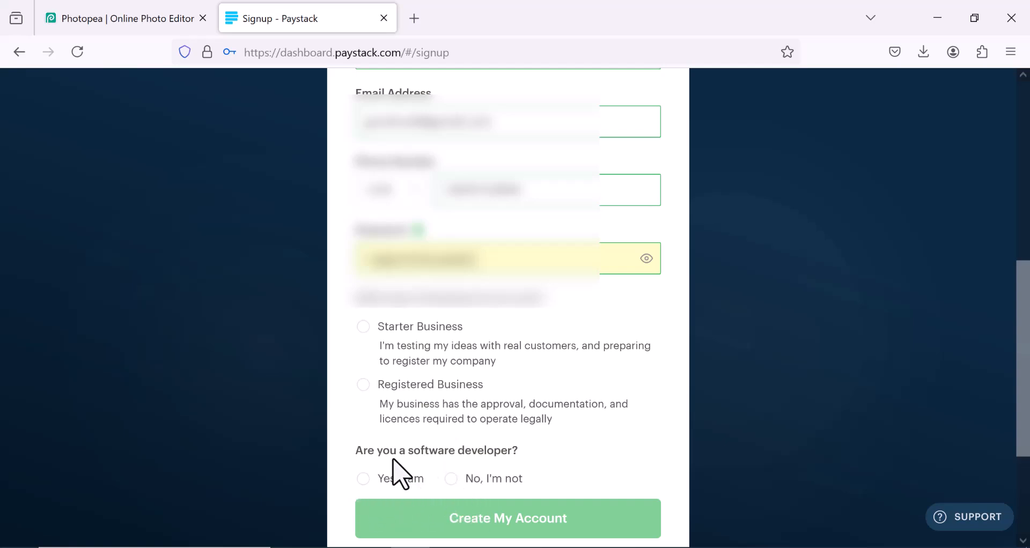
{"action": "left_click", "coordinate": [452, 480]}
Step: Create a new business named 'Good Nuel Media' with Starter Business as its type
{"action": "mouse_move", "coordinate": [331, 547]}
{"action": "left_click", "coordinate": [333, 497]}
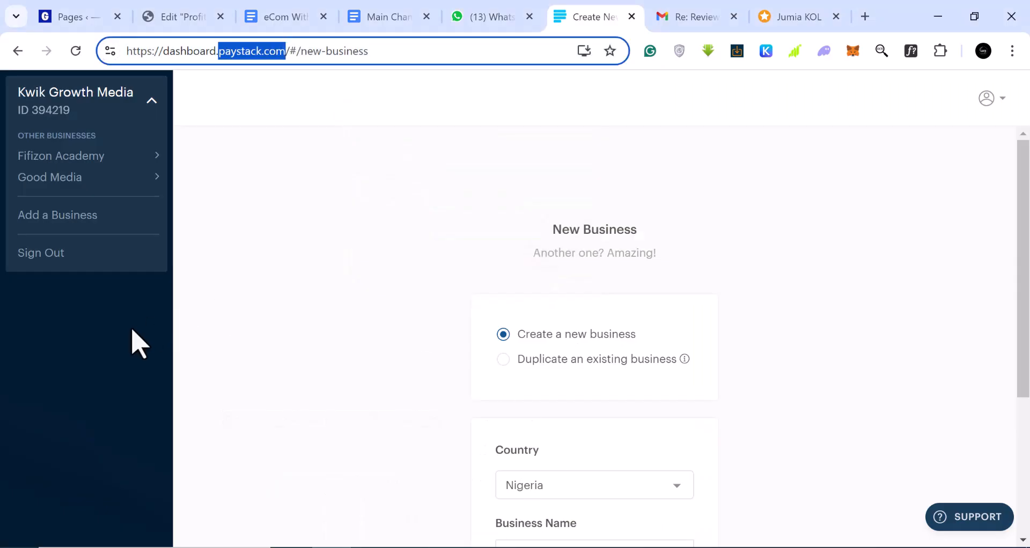
{"action": "scroll", "coordinate": [605, 417], "scroll_direction": "down", "scroll_amount": 2}
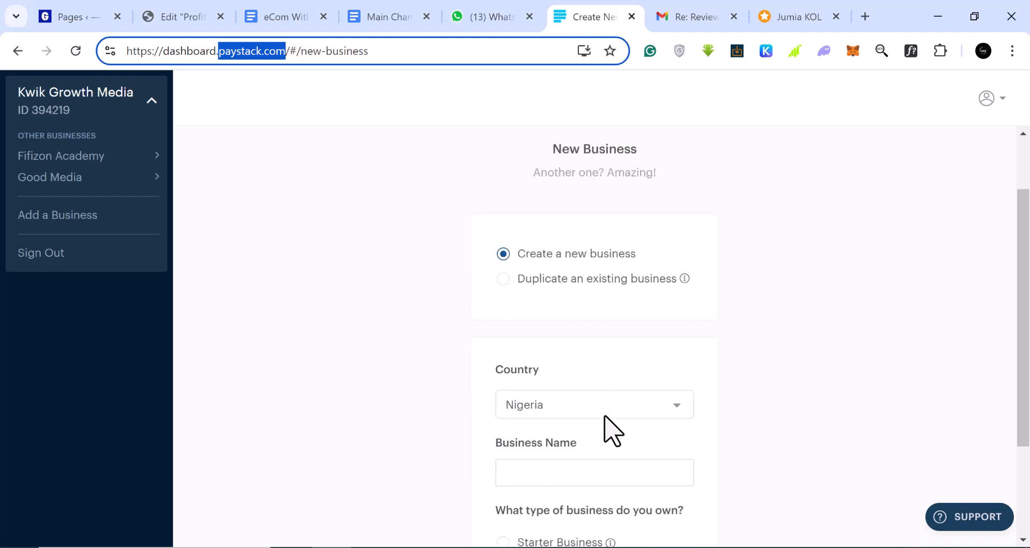
{"action": "scroll", "coordinate": [566, 430], "scroll_direction": "down", "scroll_amount": 2}
{"action": "scroll", "coordinate": [573, 390], "scroll_direction": "down", "scroll_amount": 1}
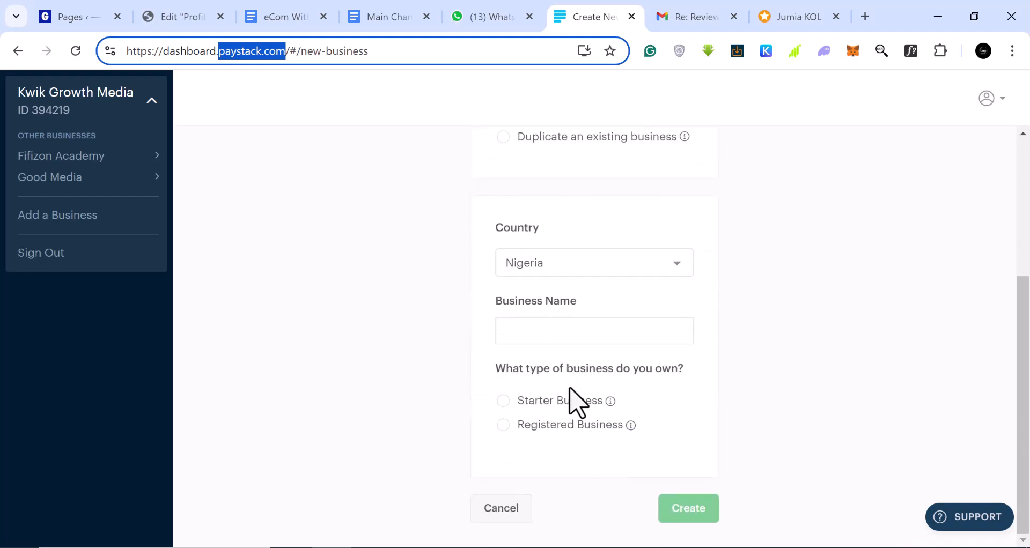
{"action": "left_click", "coordinate": [575, 336]}
{"action": "type", "text": "Good Nuel"}
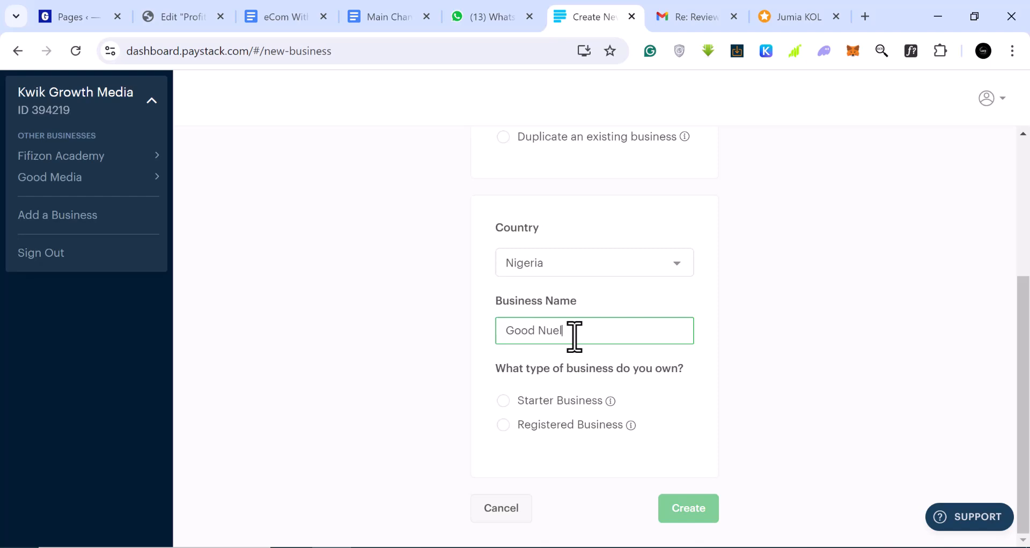
{"action": "type", "text": " Media"}
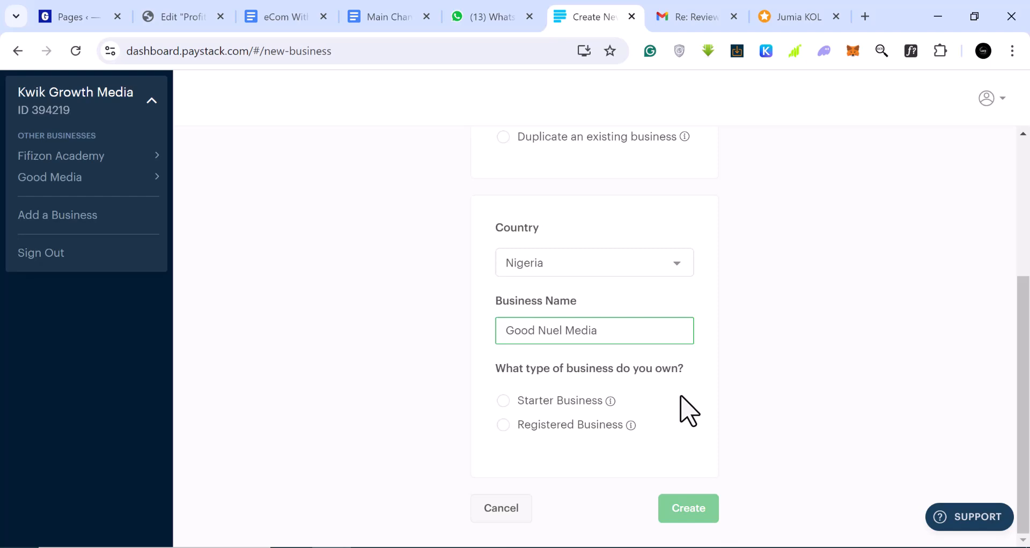
{"action": "left_click", "coordinate": [504, 403]}
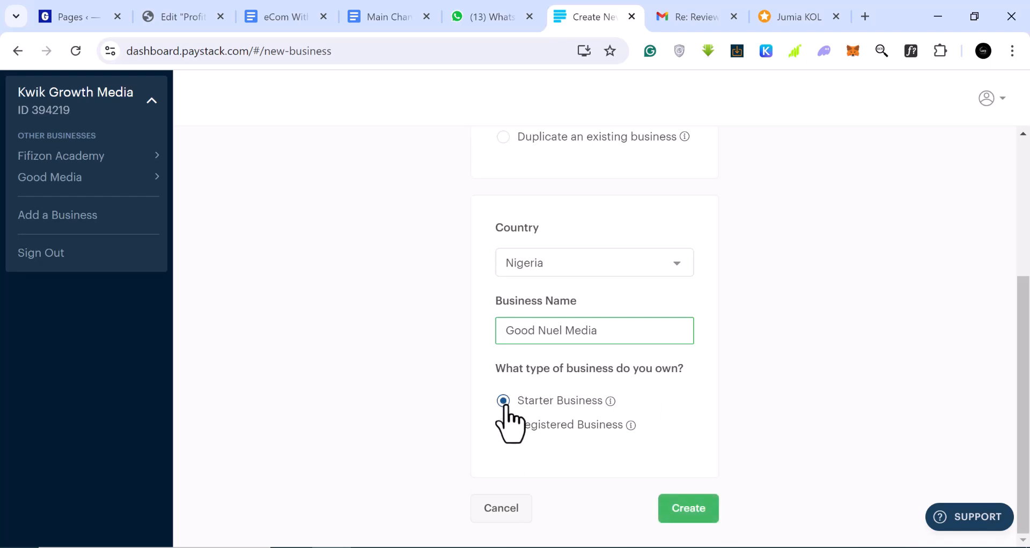
{"action": "left_click", "coordinate": [696, 510]}
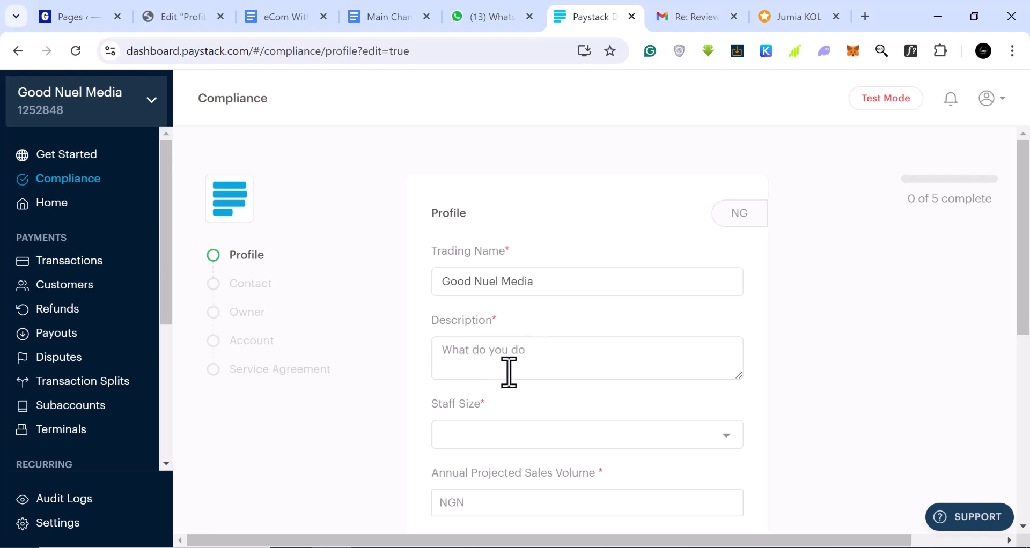
Step: Enter the business description 'We are digital marketing comp…' in the profile
{"action": "mouse_move", "coordinate": [875, 108]}
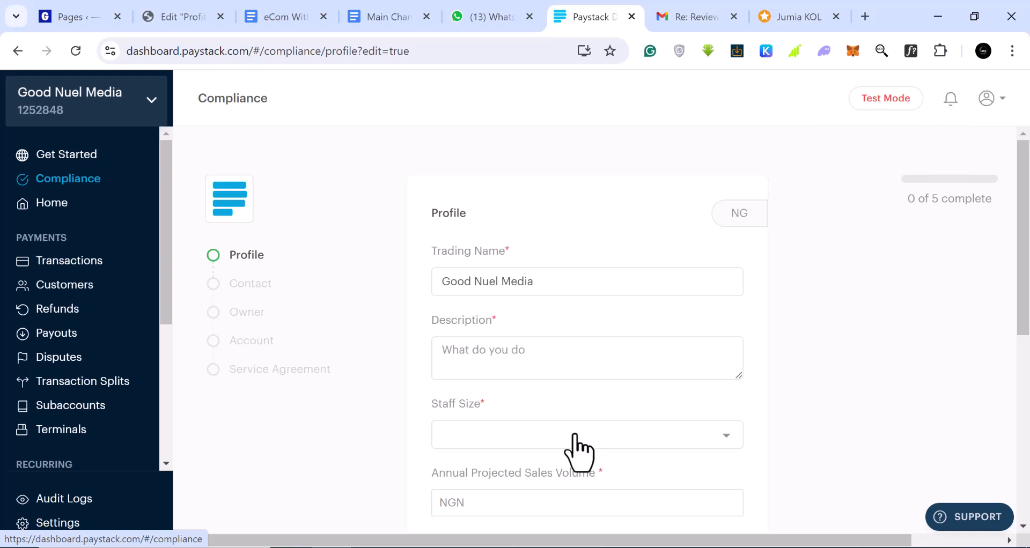
{"action": "left_click", "coordinate": [544, 360]}
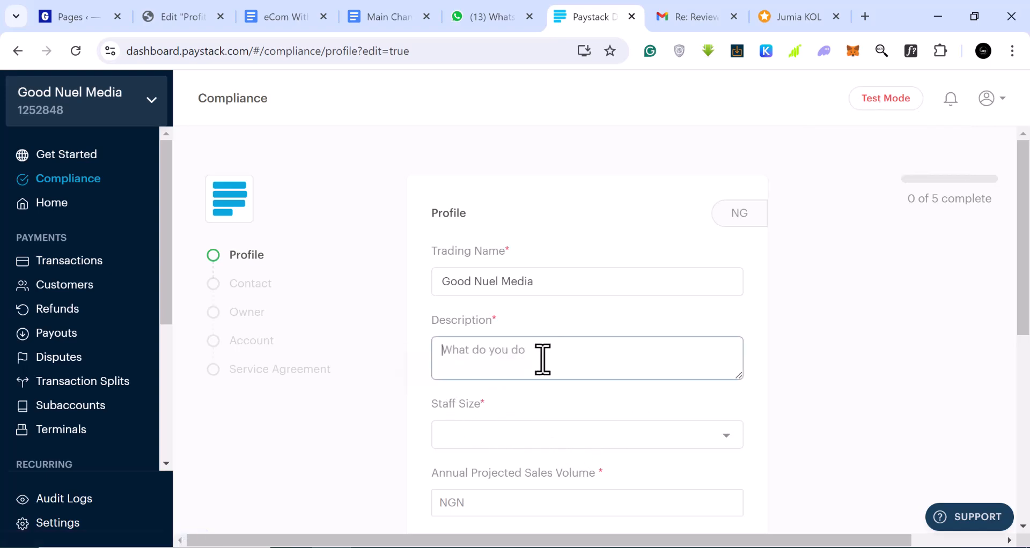
{"action": "type", "text": "I"}
{"action": "key", "text": "BackSpace"}
{"action": "key", "text": "BackSpace"}
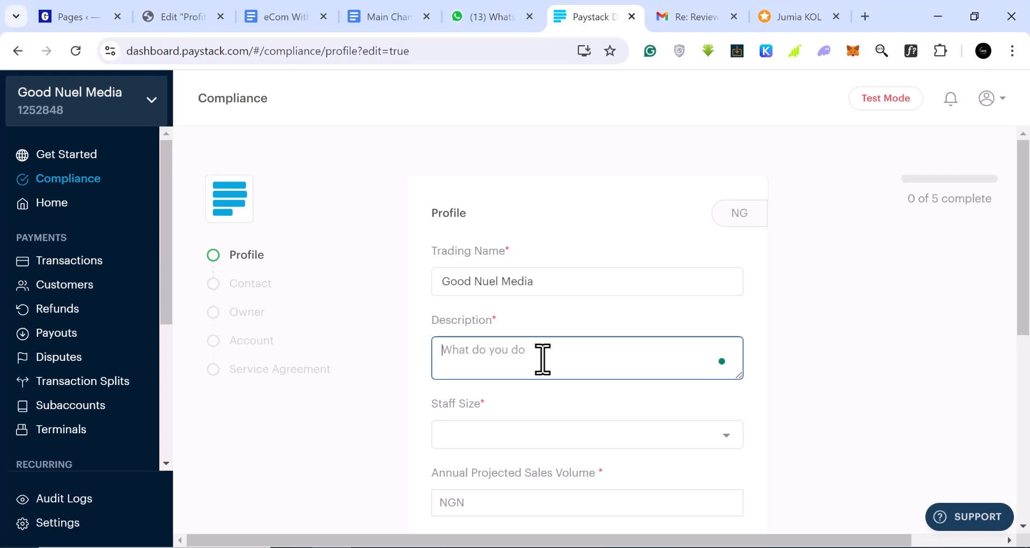
{"action": "type", "text": "We are digital marketing company"}
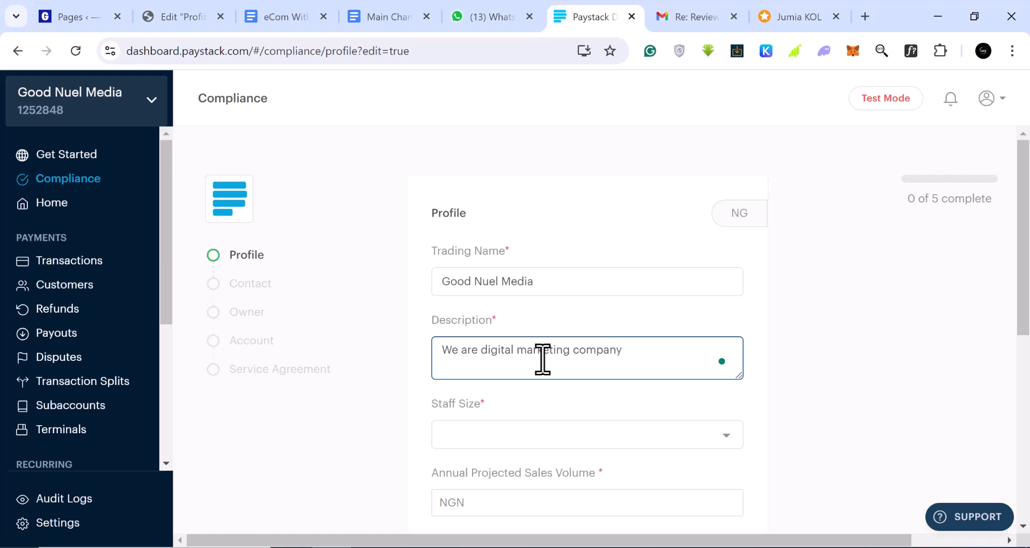
Step: Set staff size to 1 - 5 people and accept Grammarly's 'a digital' correction
{"action": "left_click", "coordinate": [729, 452]}
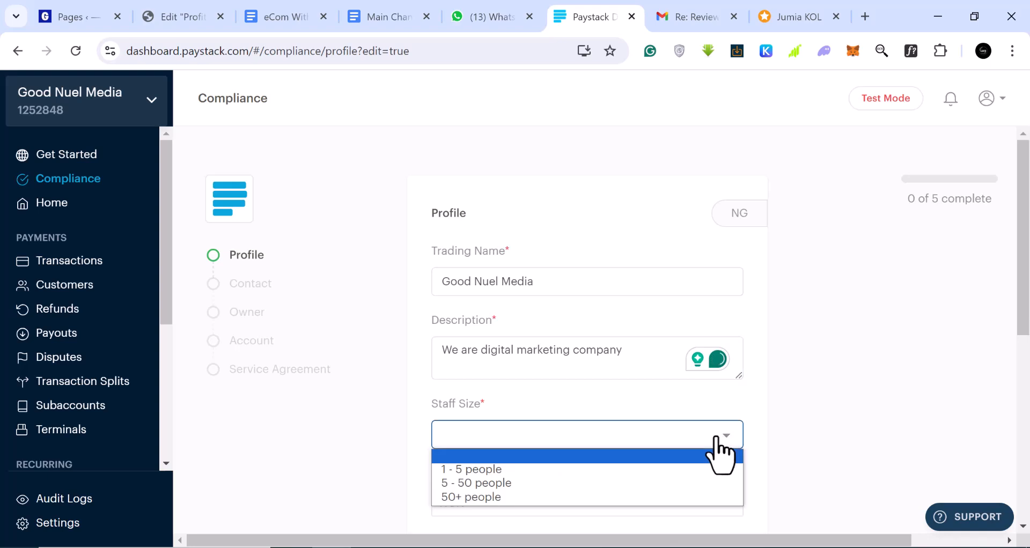
{"action": "left_click", "coordinate": [473, 471]}
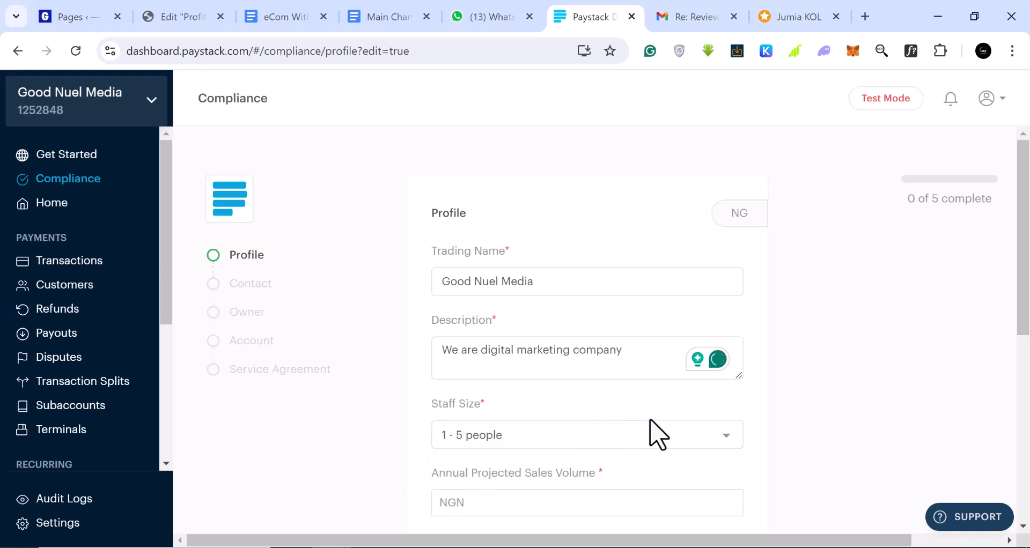
{"action": "scroll", "coordinate": [657, 434], "scroll_direction": "down", "scroll_amount": 2}
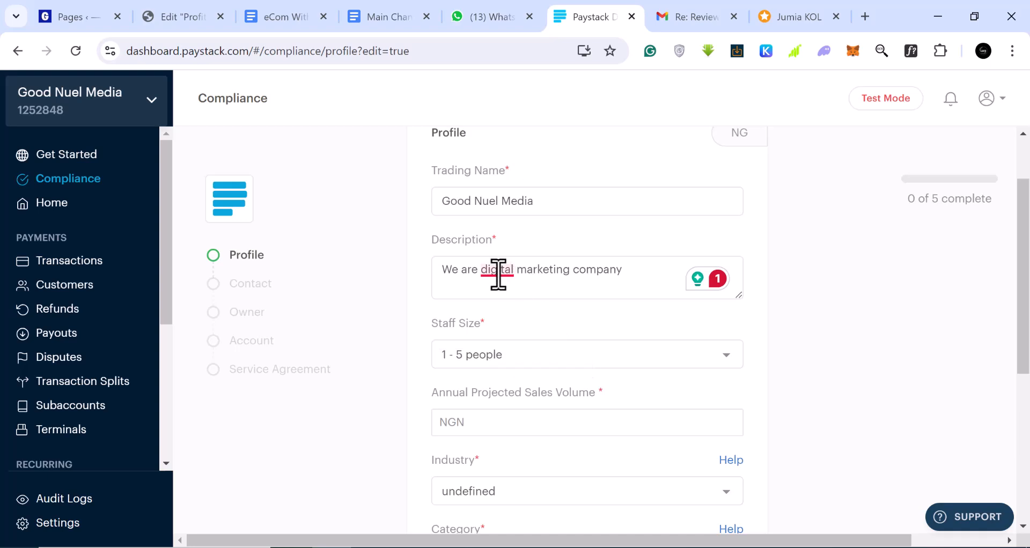
{"action": "mouse_move", "coordinate": [496, 274]}
{"action": "left_click", "coordinate": [512, 319]}
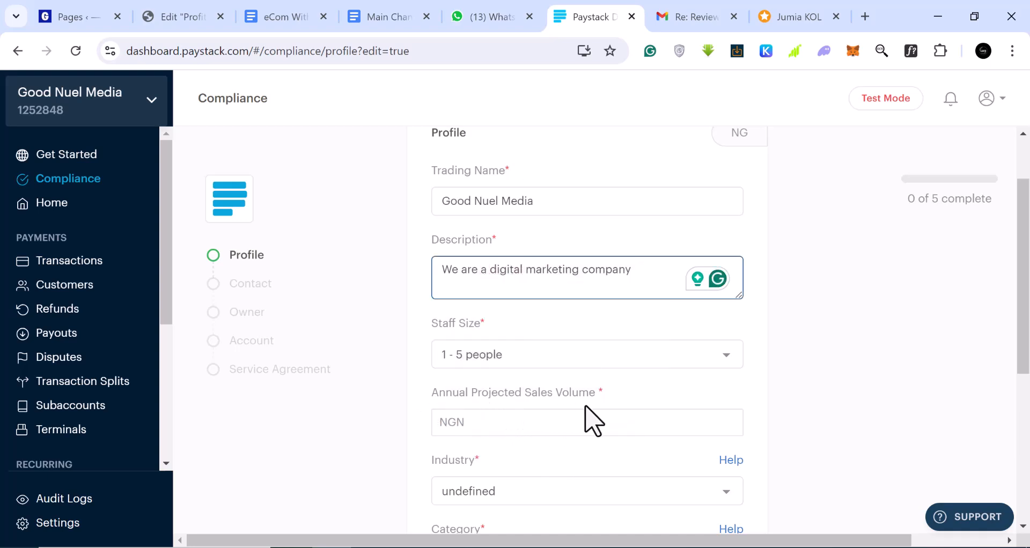
Step: Enter 5,000,000 as the annual projected sales volume
{"action": "left_click", "coordinate": [528, 429]}
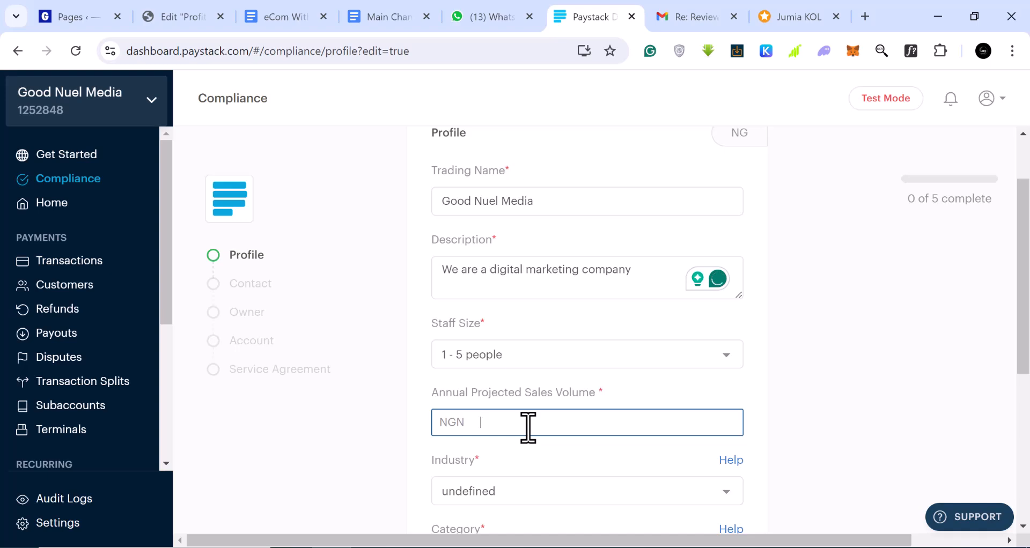
{"action": "type", "text": "5,000,000"}
{"action": "scroll", "coordinate": [568, 411], "scroll_direction": "down", "scroll_amount": 1}
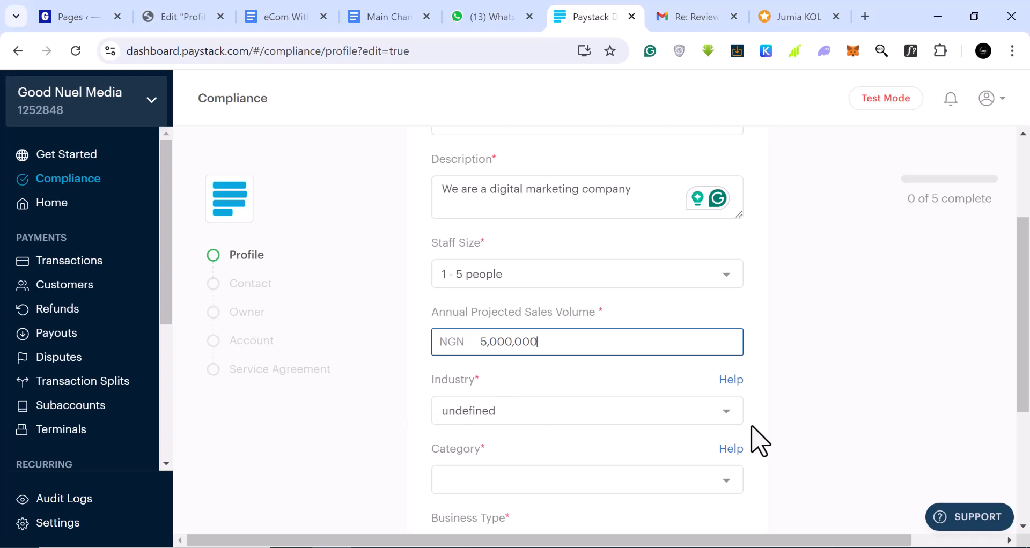
Step: Set the industry to Digital services and category to Web development and programming
{"action": "left_click", "coordinate": [720, 422]}
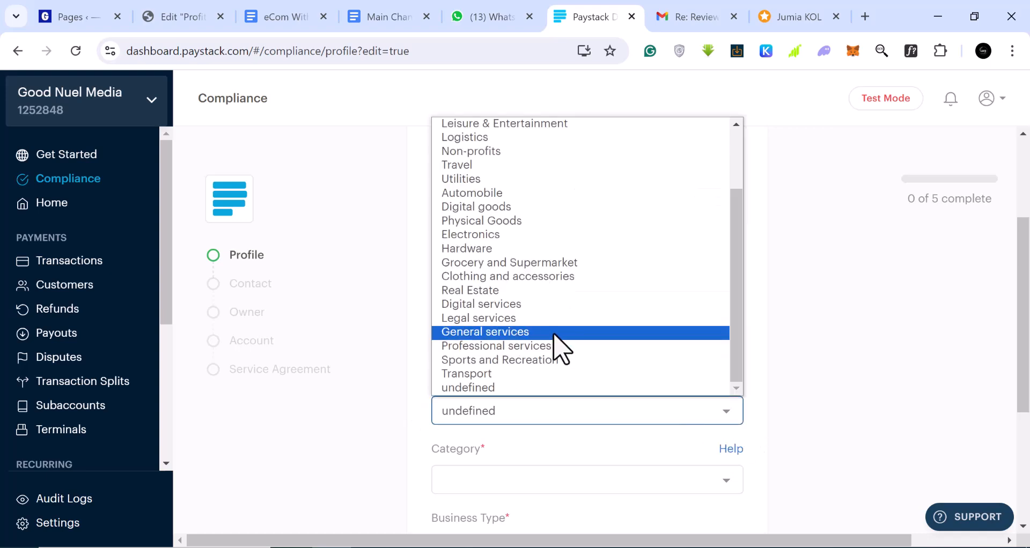
{"action": "scroll", "coordinate": [558, 349], "scroll_direction": "up", "scroll_amount": 2}
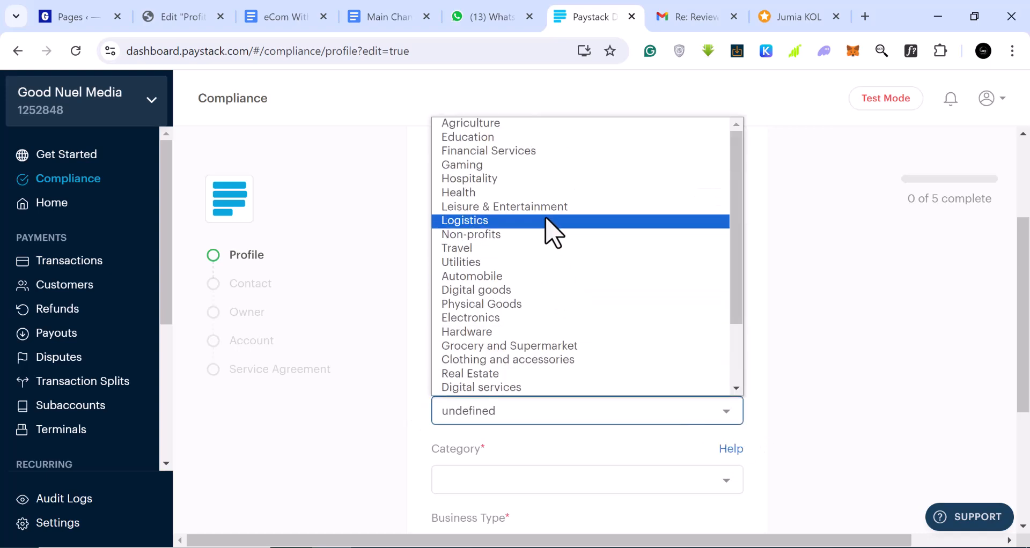
{"action": "scroll", "coordinate": [555, 253], "scroll_direction": "down", "scroll_amount": 2}
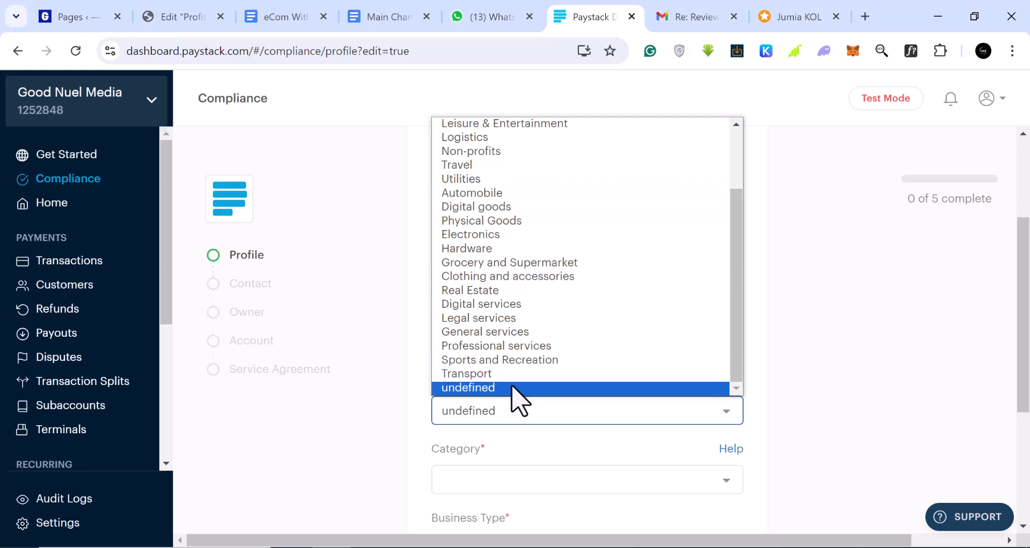
{"action": "left_click", "coordinate": [513, 307]}
{"action": "scroll", "coordinate": [591, 440], "scroll_direction": "down", "scroll_amount": 1}
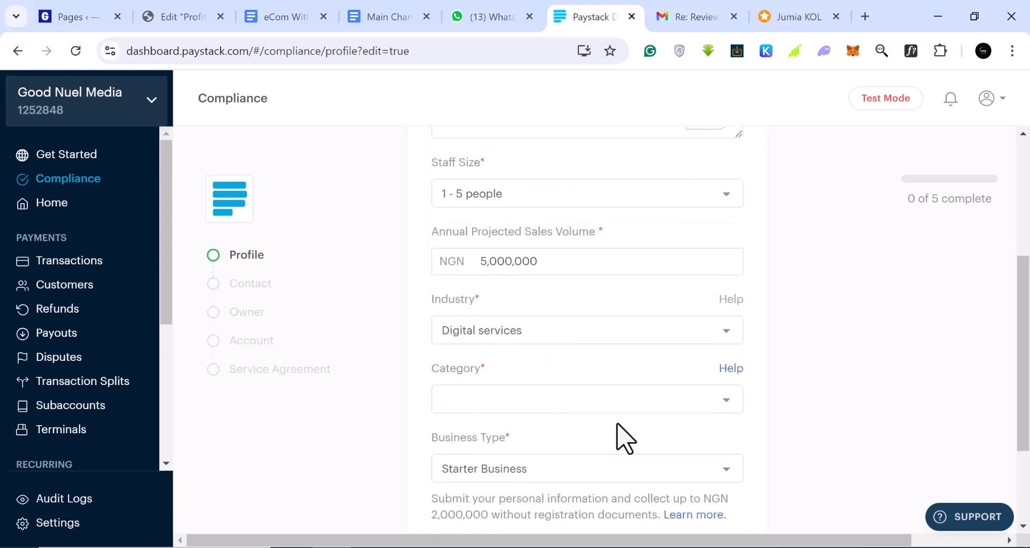
{"action": "left_click", "coordinate": [722, 406]}
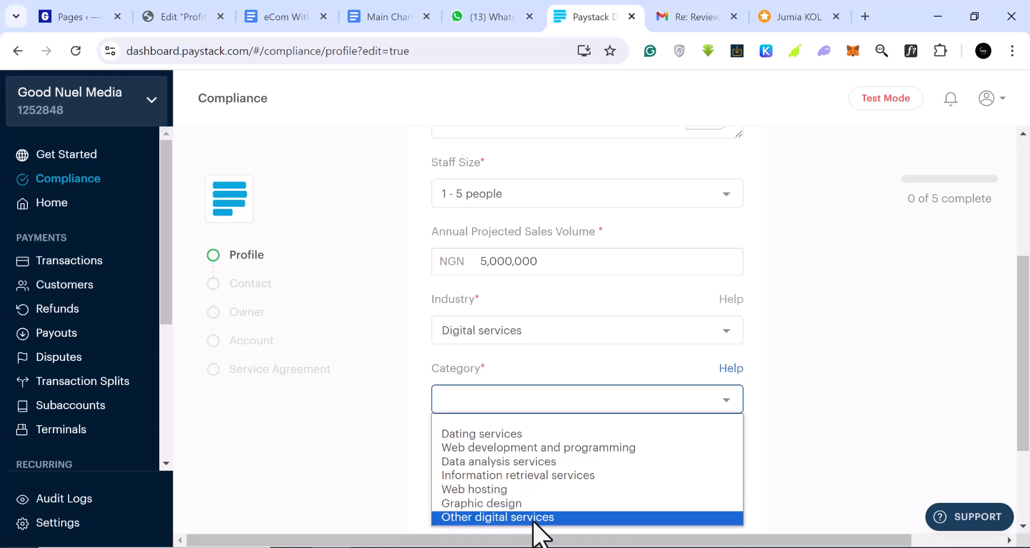
{"action": "left_click", "coordinate": [563, 449]}
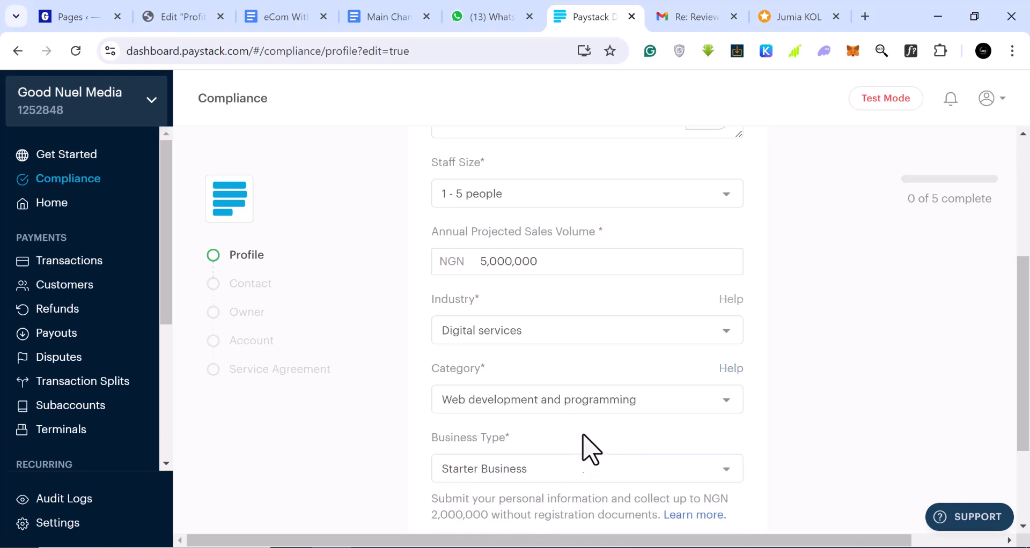
{"action": "scroll", "coordinate": [585, 424], "scroll_direction": "down", "scroll_amount": 2}
Step: Keep Starter Business as the business type and save the profile
{"action": "left_click", "coordinate": [565, 400]}
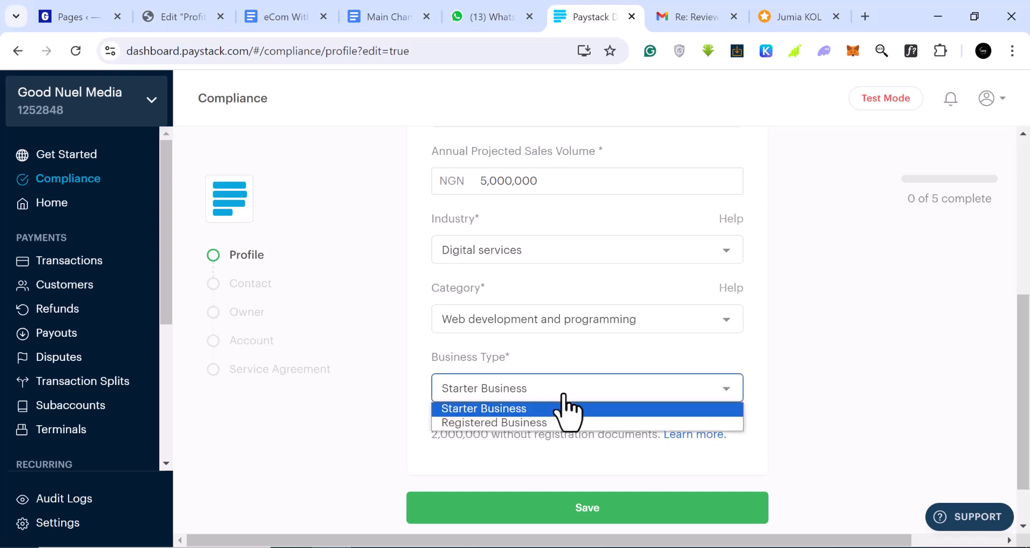
{"action": "left_click", "coordinate": [564, 397]}
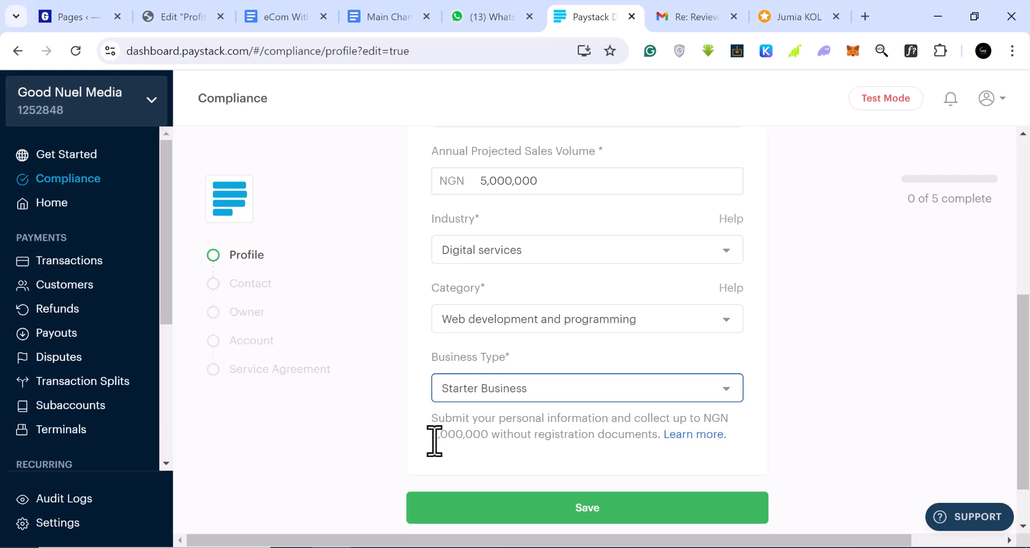
{"action": "left_click_drag", "start_coordinate": [433, 437], "coordinate": [489, 442]}
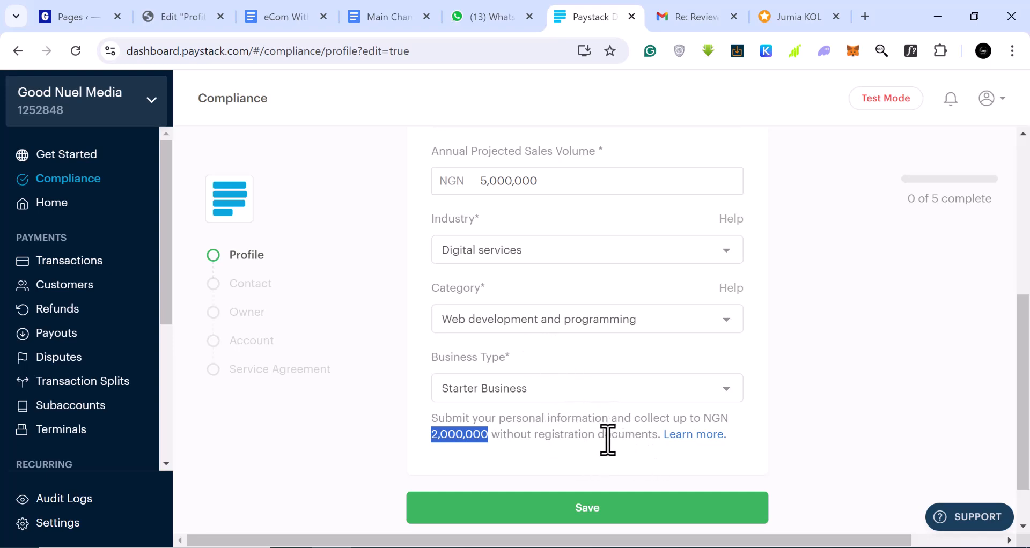
{"action": "left_click", "coordinate": [579, 507]}
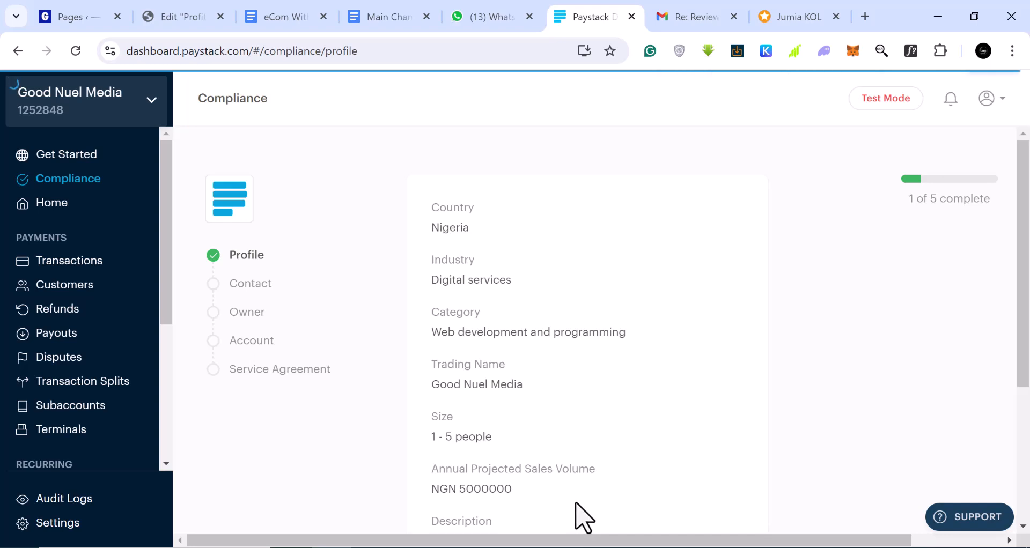
{"action": "scroll", "coordinate": [502, 281], "scroll_direction": "down", "scroll_amount": 4}
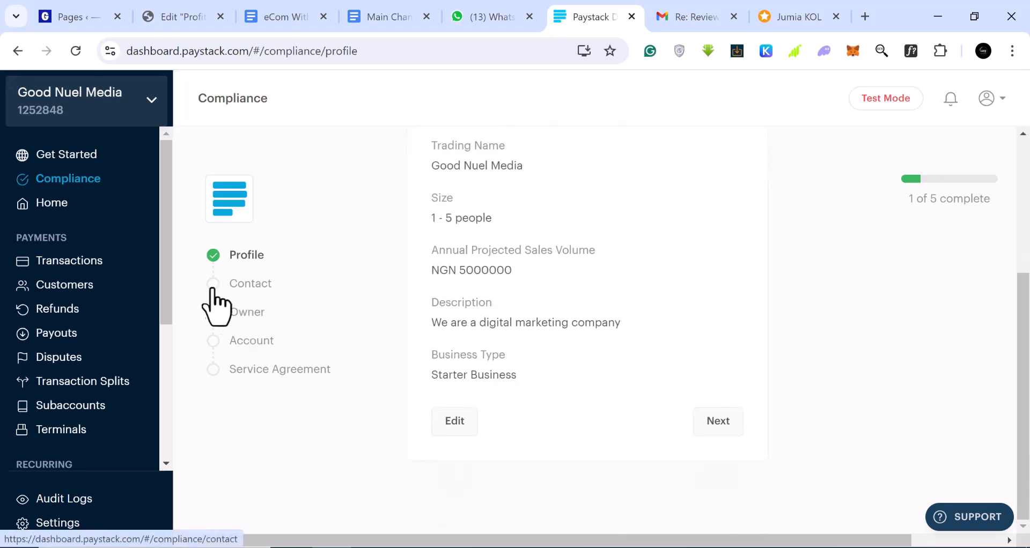
Step: On the Contact step, tick 'Use general email' for Support and 'Add general email' for Disputes
{"action": "left_click", "coordinate": [706, 436]}
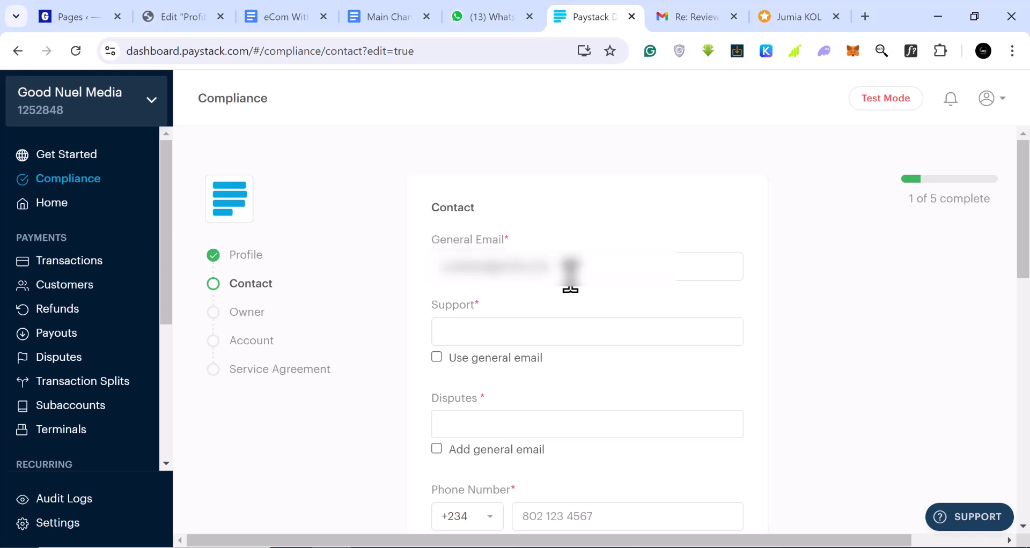
{"action": "scroll", "coordinate": [570, 276], "scroll_direction": "down", "scroll_amount": 2}
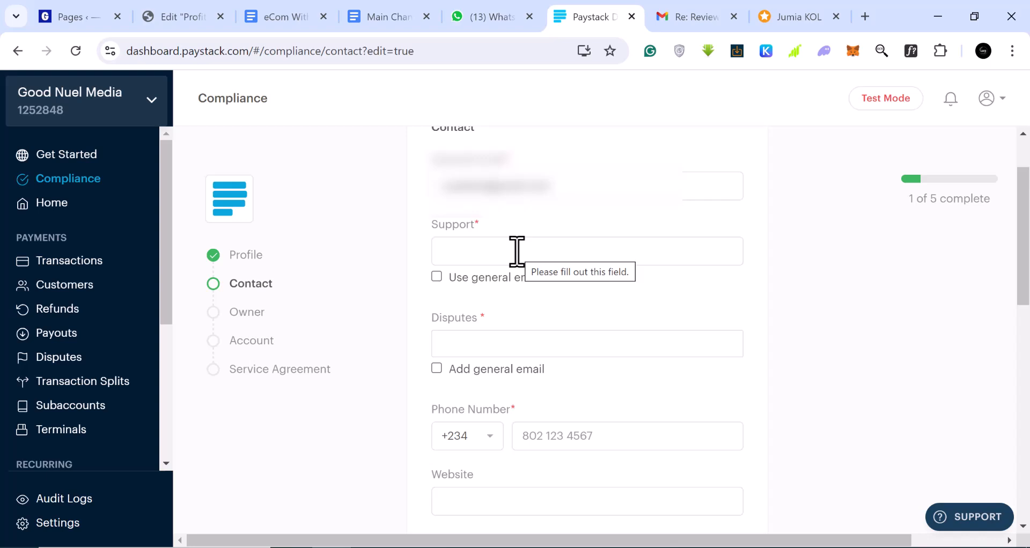
{"action": "left_click", "coordinate": [517, 251]}
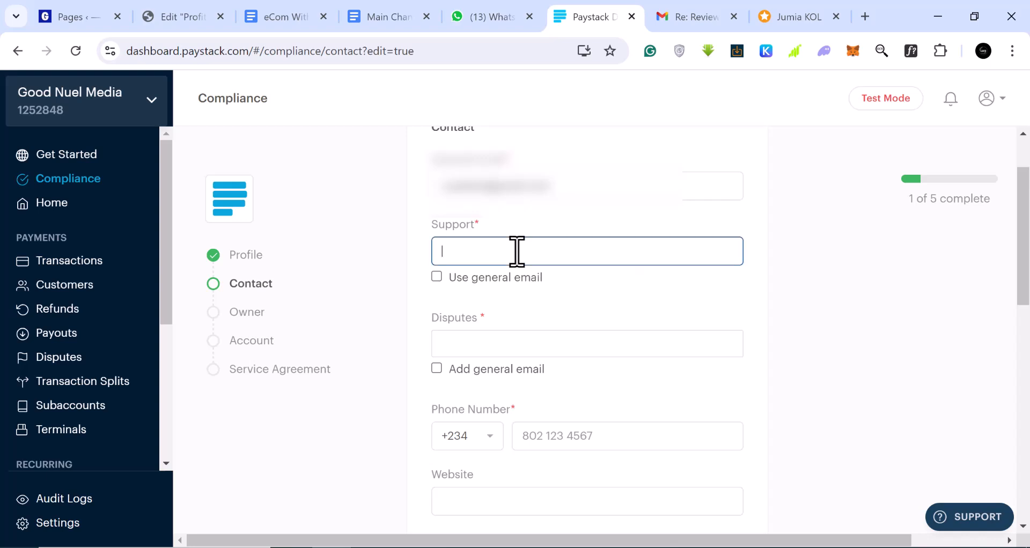
{"action": "type", "text": "help"}
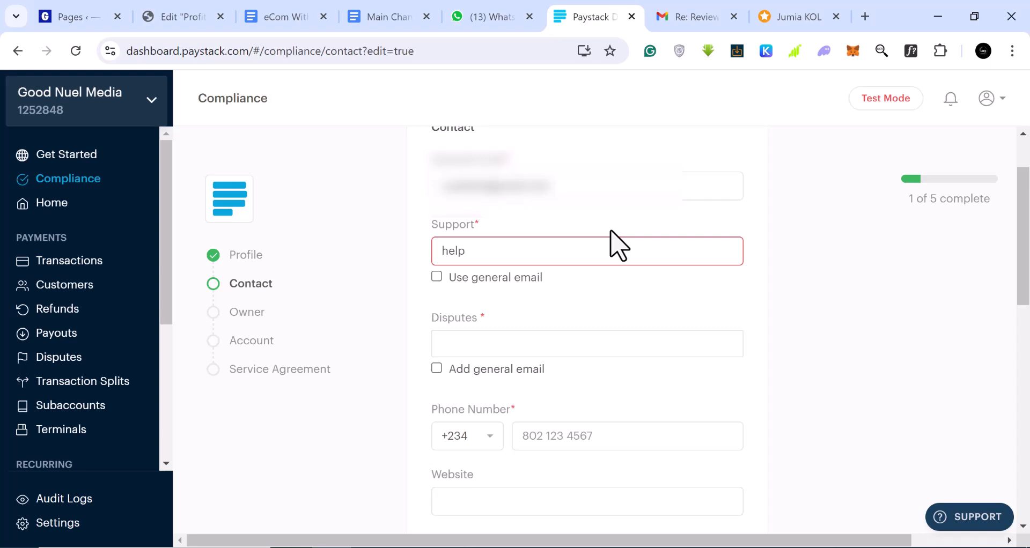
{"action": "left_click", "coordinate": [437, 277]}
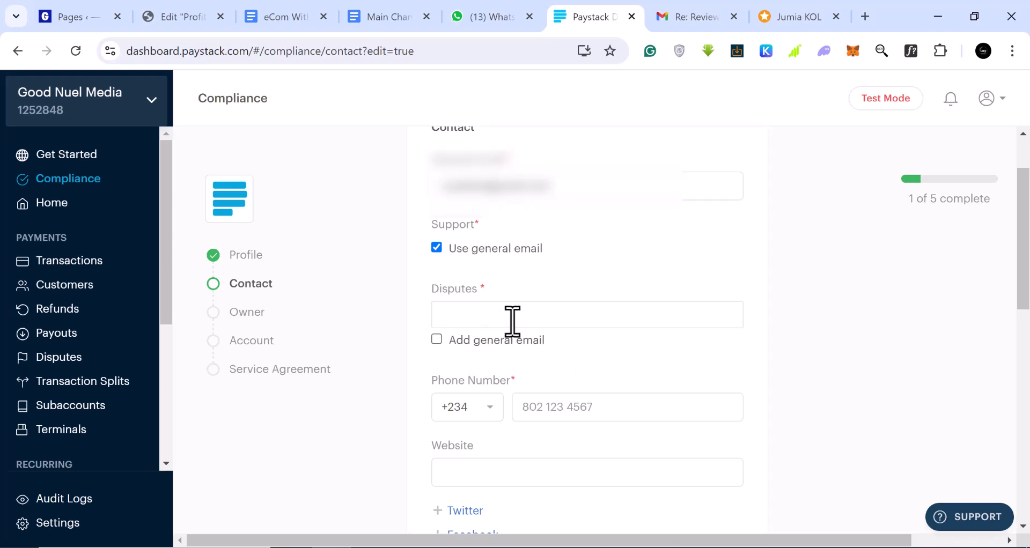
{"action": "left_click", "coordinate": [437, 340]}
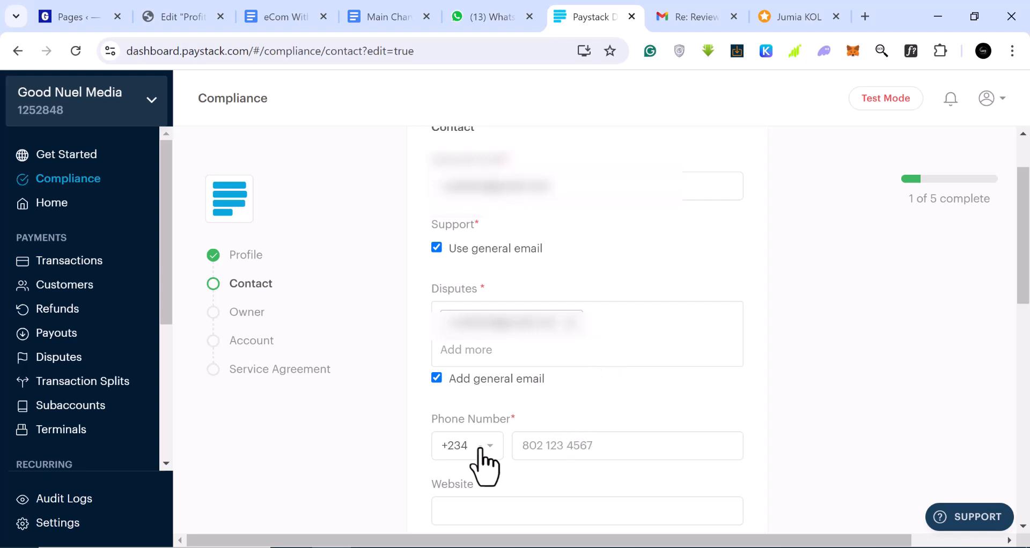
Step: Enter the business phone number and complete the website field as goodnuel.com
{"action": "left_click", "coordinate": [533, 451]}
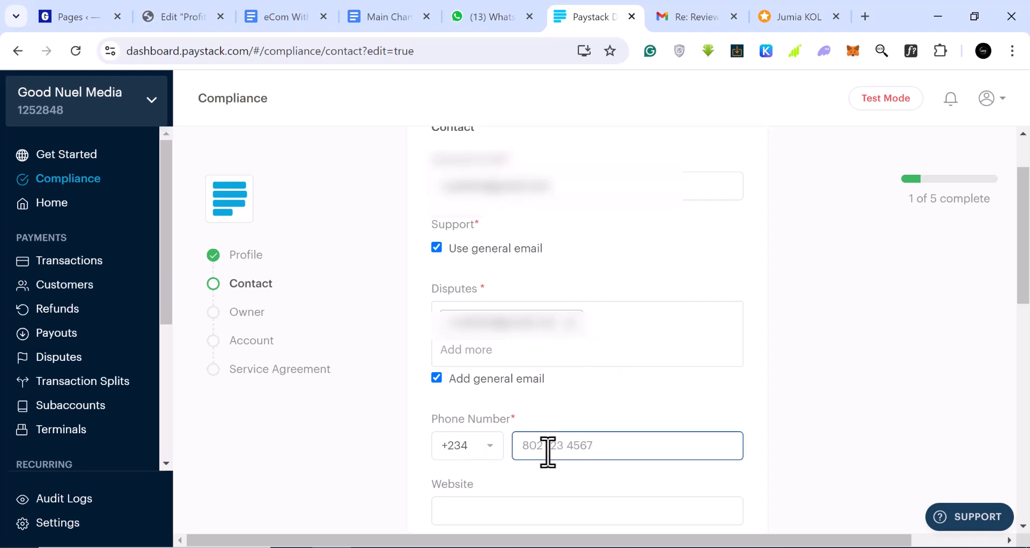
{"action": "type", "text": "80"}
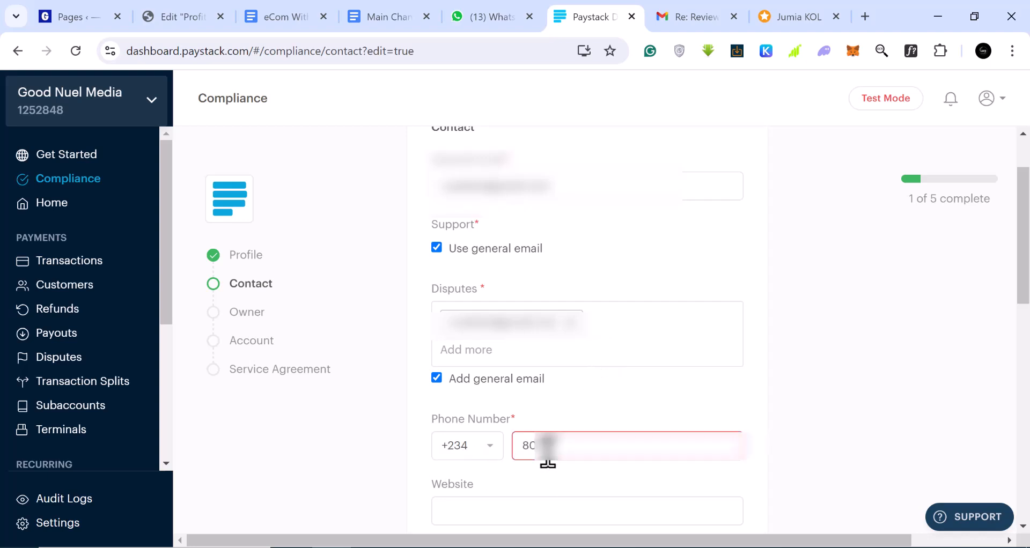
{"action": "type", "text": "*******"}
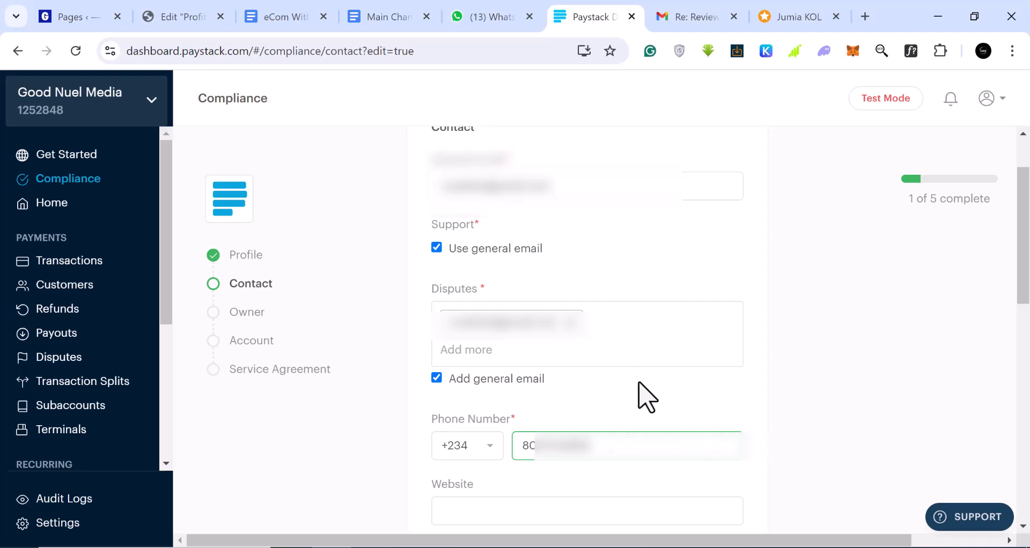
{"action": "scroll", "coordinate": [638, 383], "scroll_direction": "down", "scroll_amount": 2}
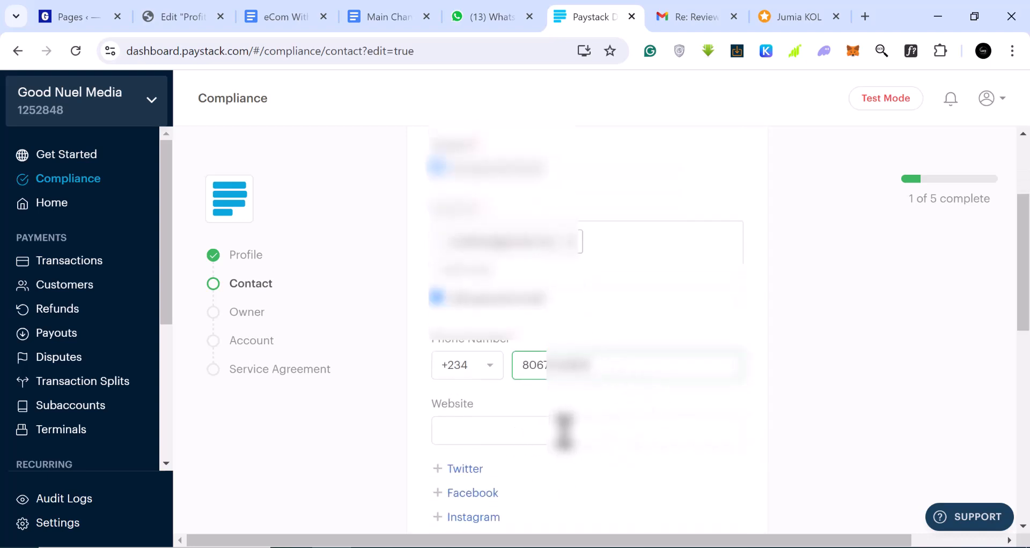
{"action": "left_click", "coordinate": [564, 430]}
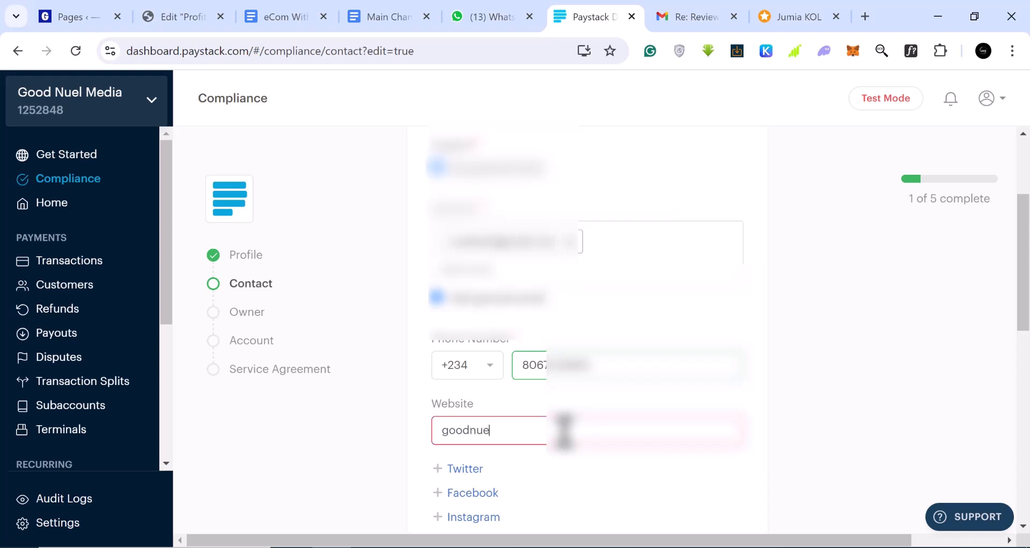
{"action": "type", "text": "om"}
{"action": "scroll", "coordinate": [569, 456], "scroll_direction": "down", "scroll_amount": 1}
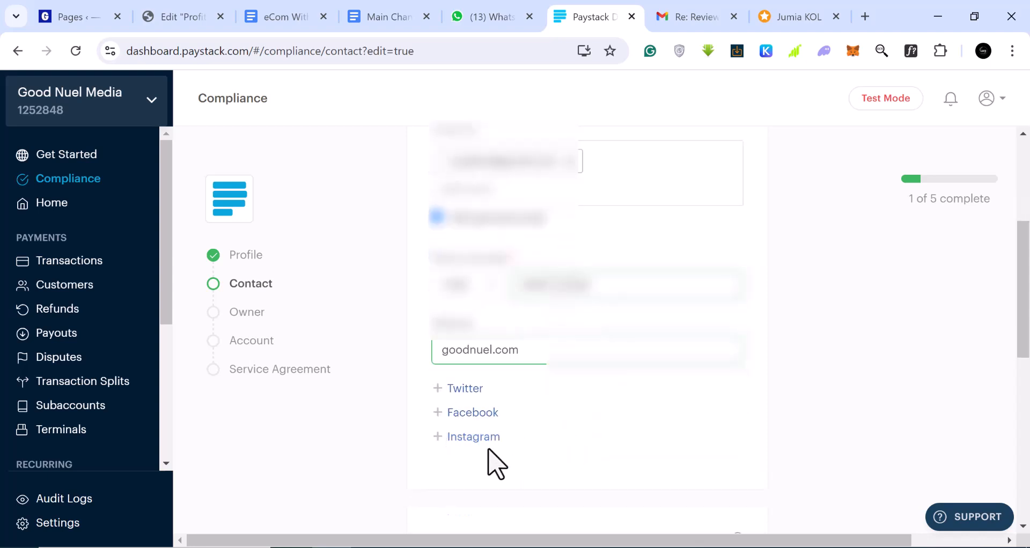
{"action": "scroll", "coordinate": [475, 434], "scroll_direction": "down", "scroll_amount": 1}
{"action": "scroll", "coordinate": [476, 432], "scroll_direction": "down", "scroll_amount": 2}
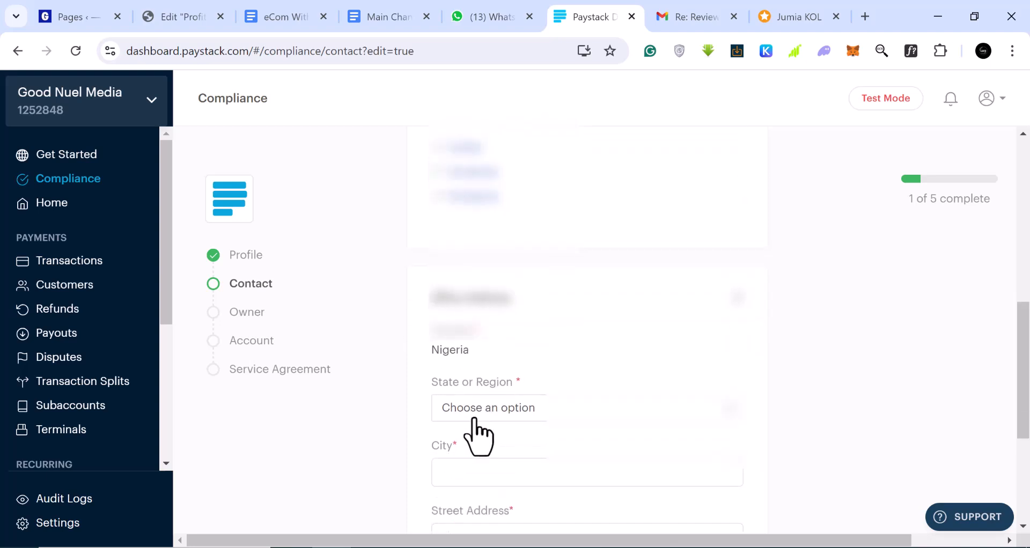
Step: Choose Lagos as the office address state
{"action": "scroll", "coordinate": [453, 348], "scroll_direction": "down", "scroll_amount": 1}
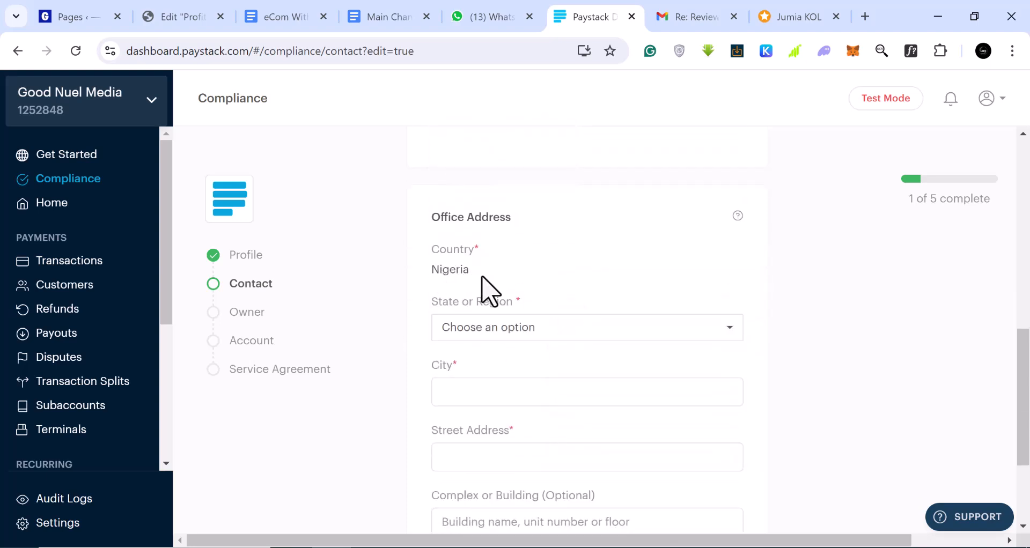
{"action": "left_click", "coordinate": [590, 336]}
{"action": "scroll", "coordinate": [585, 462], "scroll_direction": "down", "scroll_amount": 3}
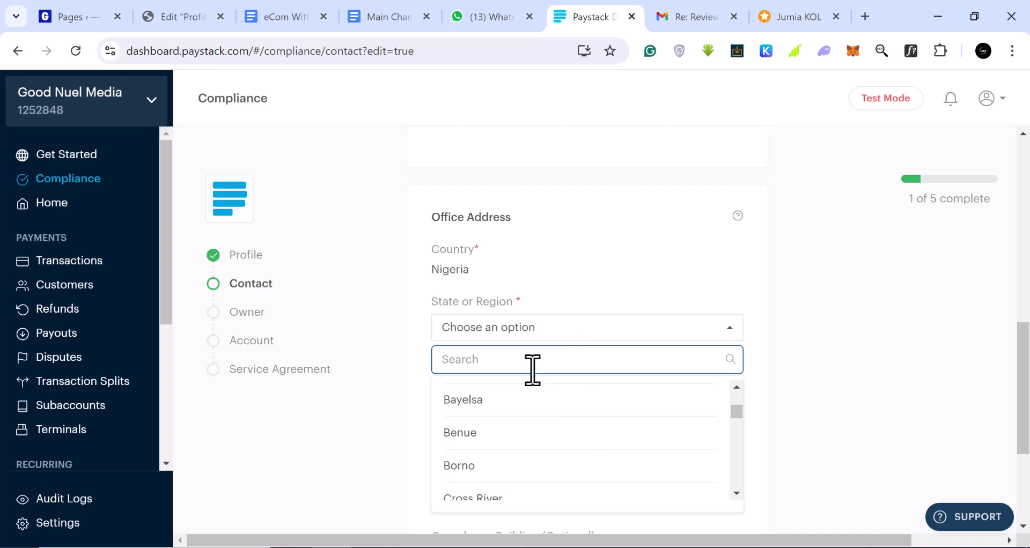
{"action": "type", "text": "lagos"}
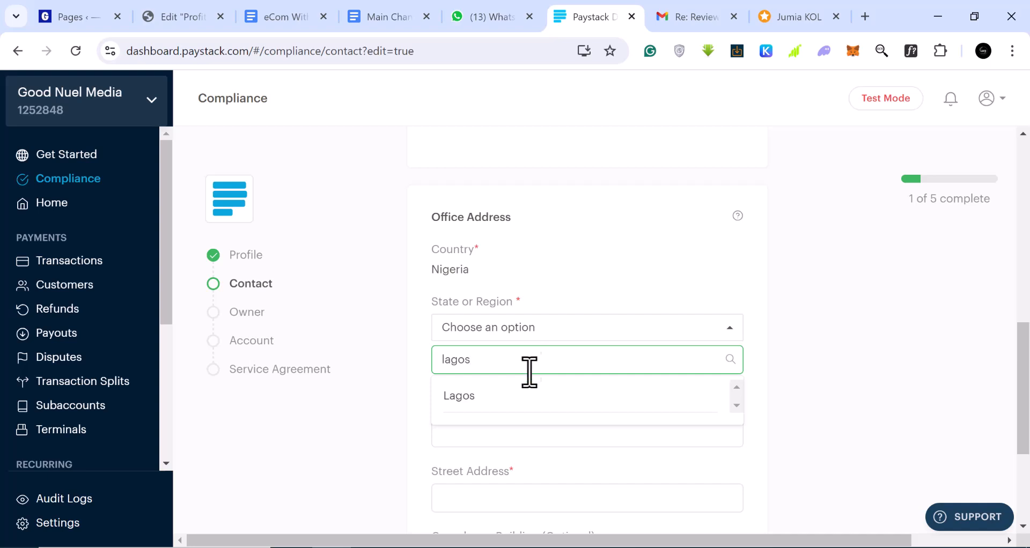
{"action": "left_click", "coordinate": [495, 400]}
Step: Fill in Surulere as the city, plus the street address and building, and save the contact details
{"action": "left_click", "coordinate": [509, 400]}
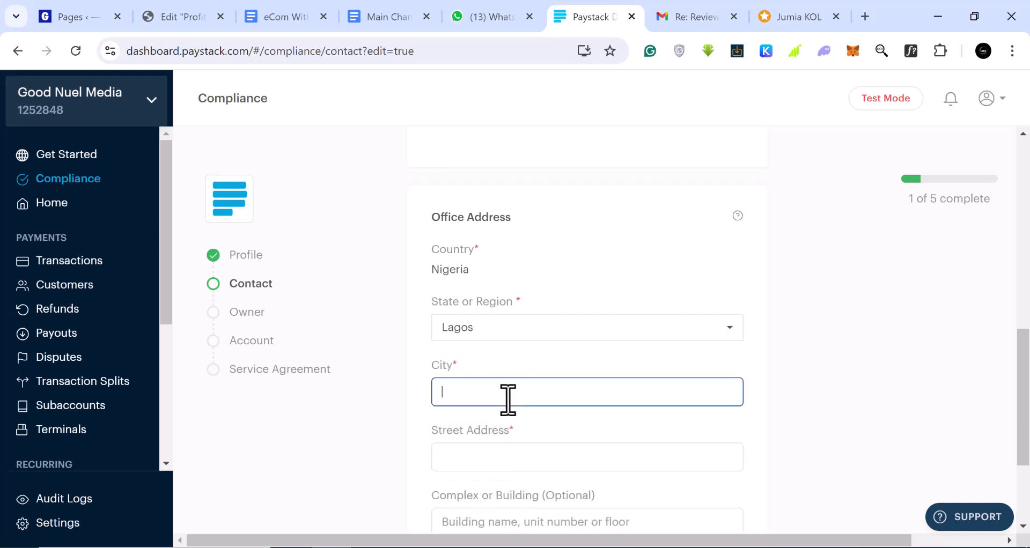
{"action": "type", "text": "Surulere"}
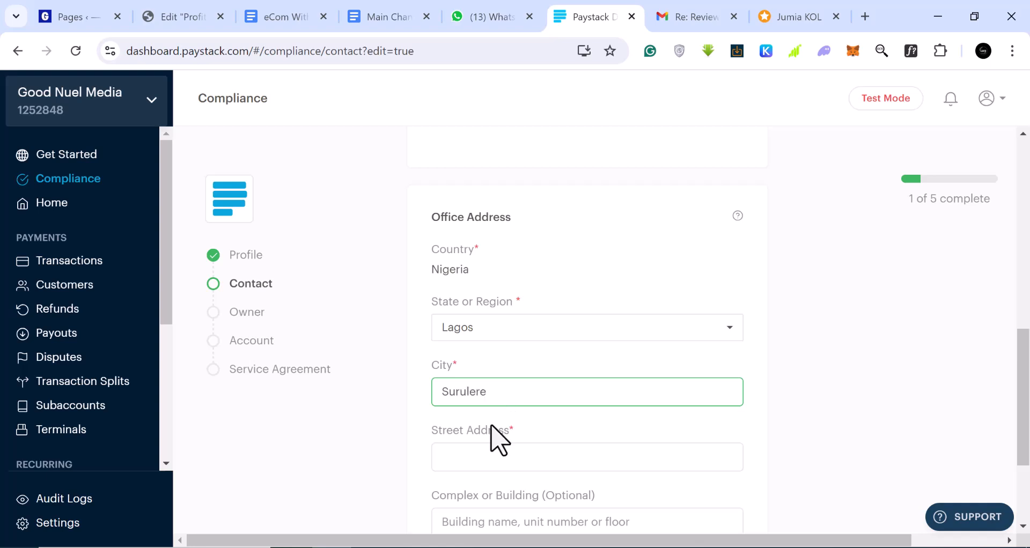
{"action": "left_click", "coordinate": [495, 451]}
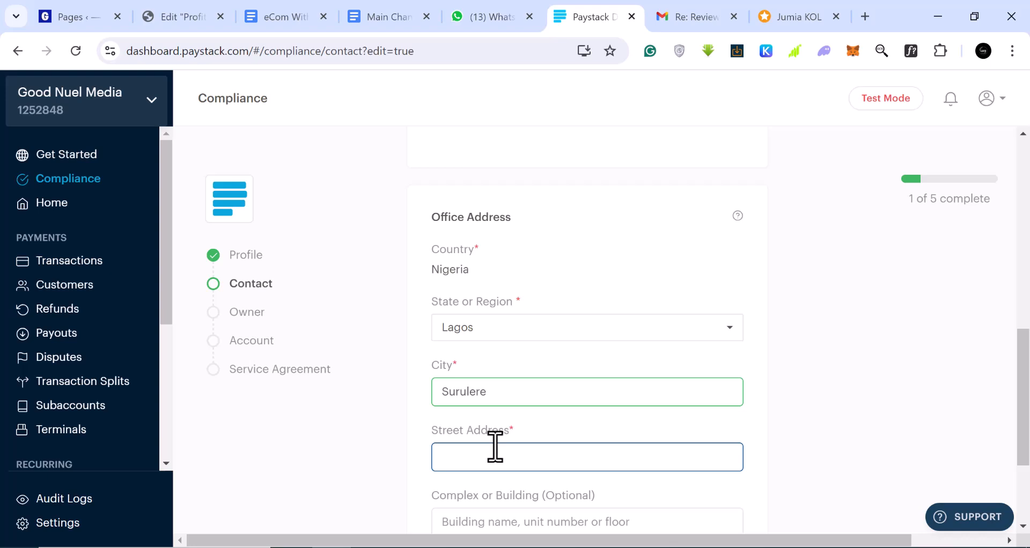
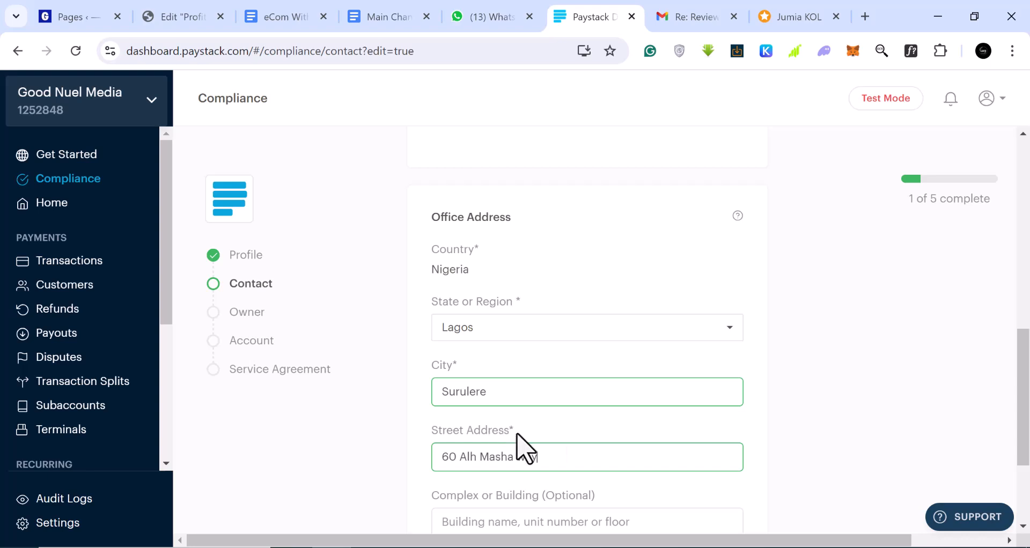
{"action": "scroll", "coordinate": [617, 463], "scroll_direction": "down", "scroll_amount": 3}
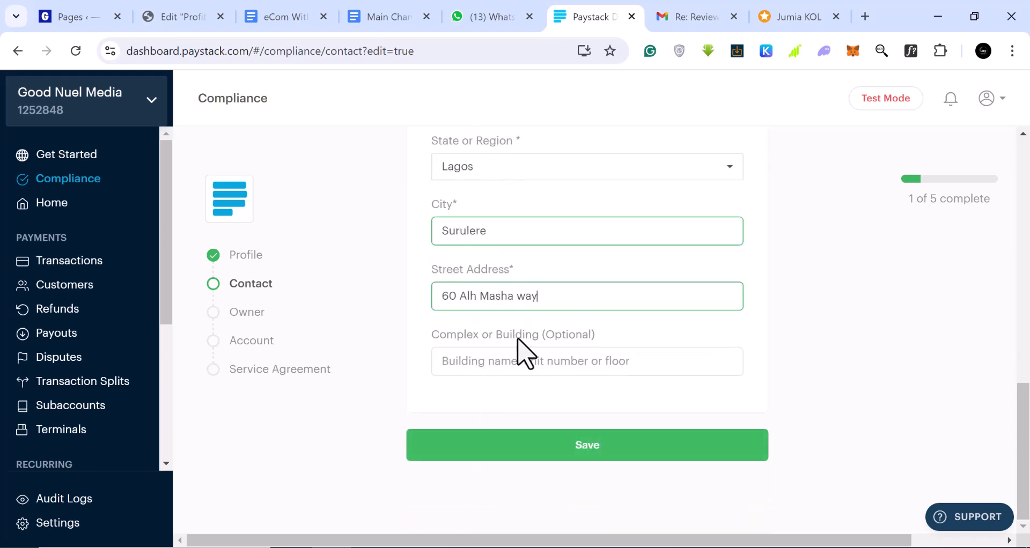
{"action": "left_click", "coordinate": [498, 363]}
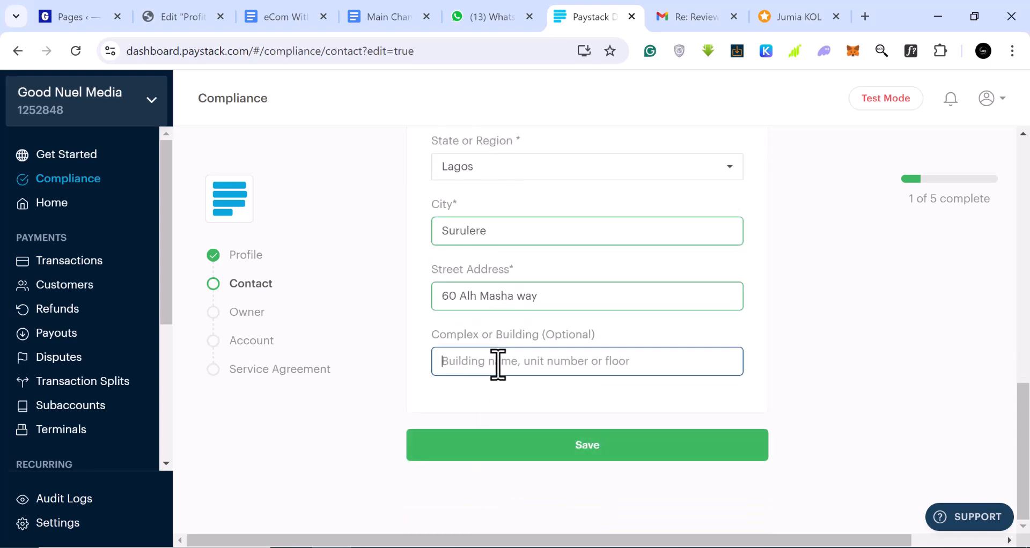
{"action": "type", "text": "60"}
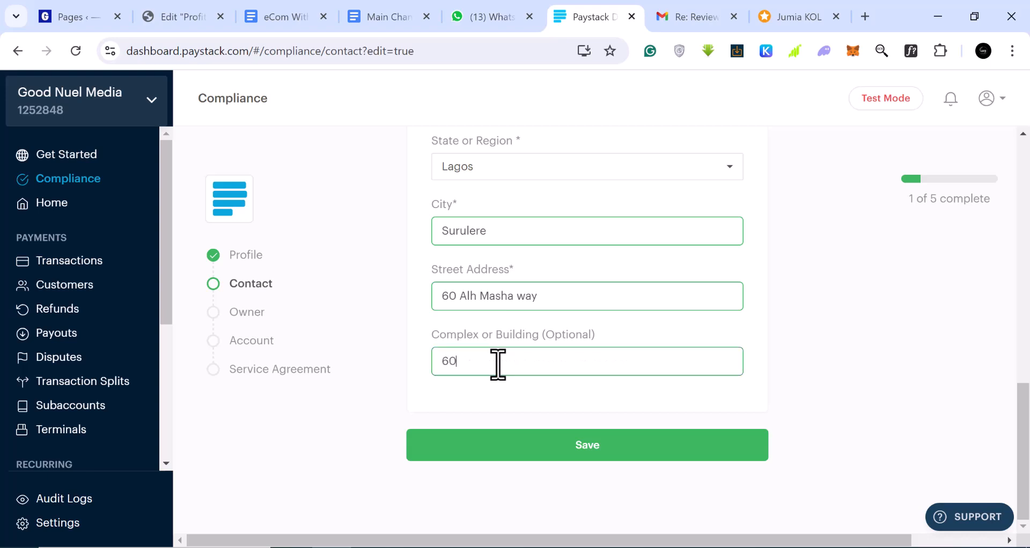
{"action": "left_click", "coordinate": [548, 453]}
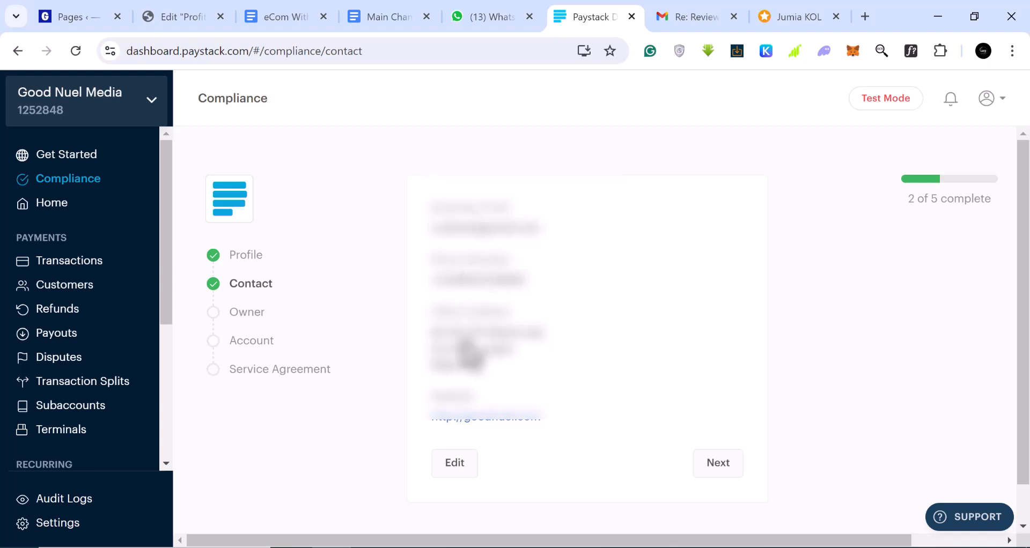
Step: Move to the Owner step and fill in the owner's first and last name
{"action": "left_click", "coordinate": [719, 465]}
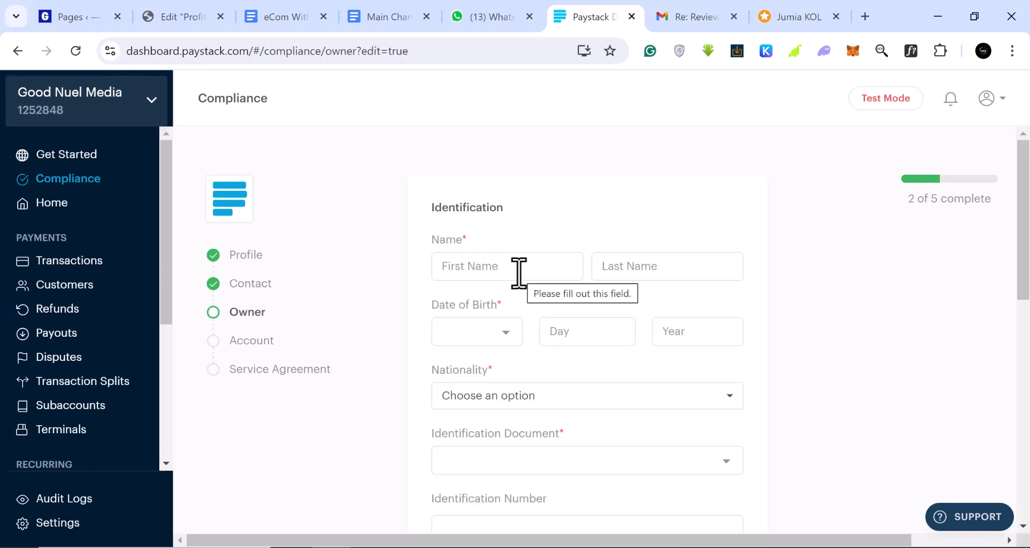
{"action": "scroll", "coordinate": [519, 274], "scroll_direction": "down", "scroll_amount": 1}
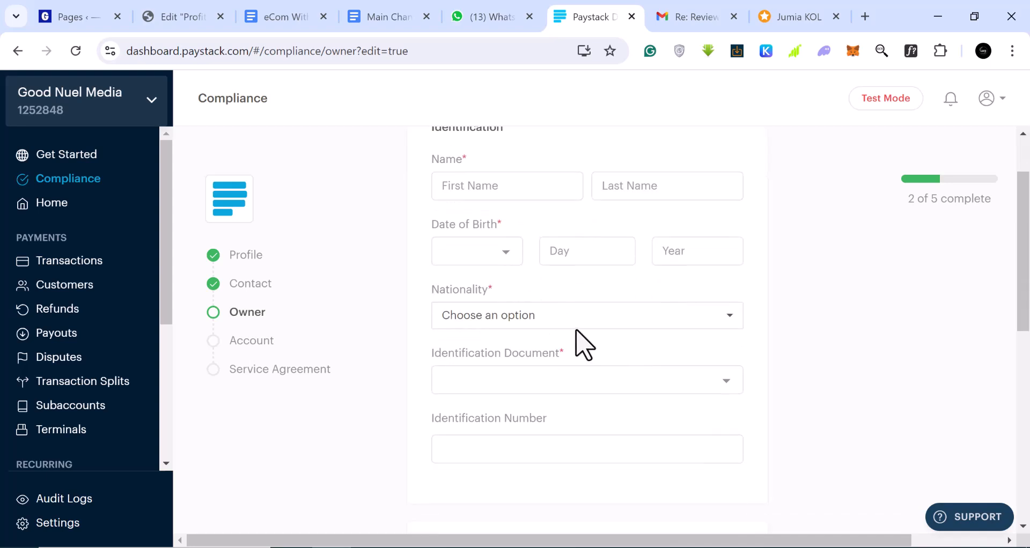
{"action": "scroll", "coordinate": [580, 296], "scroll_direction": "up", "scroll_amount": 1}
{"action": "left_click", "coordinate": [558, 271]}
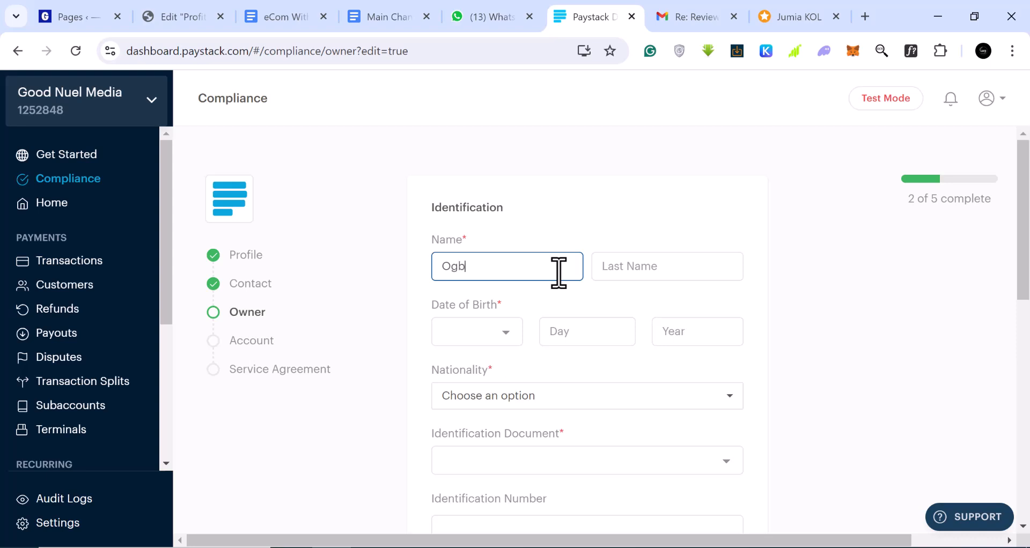
{"action": "left_click", "coordinate": [643, 273]}
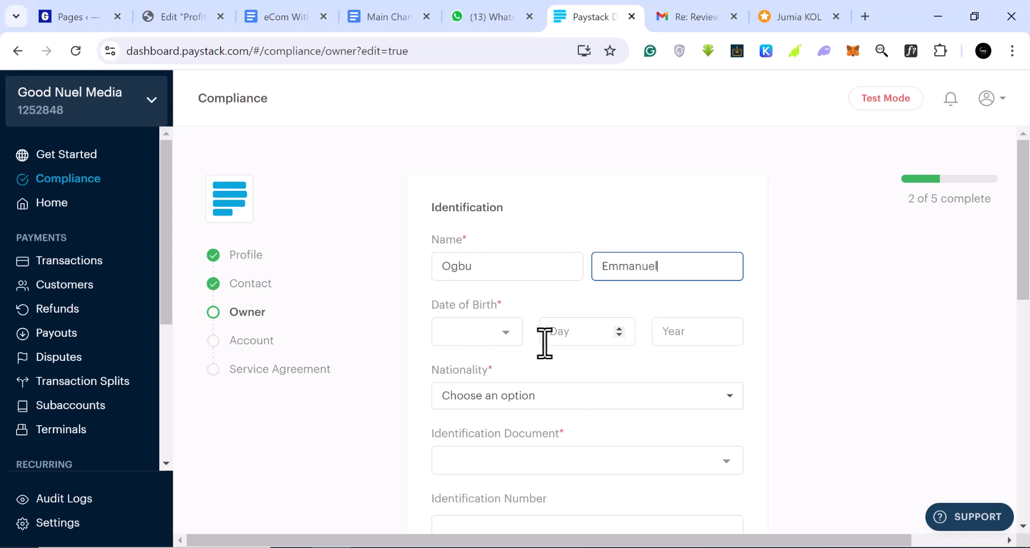
{"action": "left_click", "coordinate": [506, 337]}
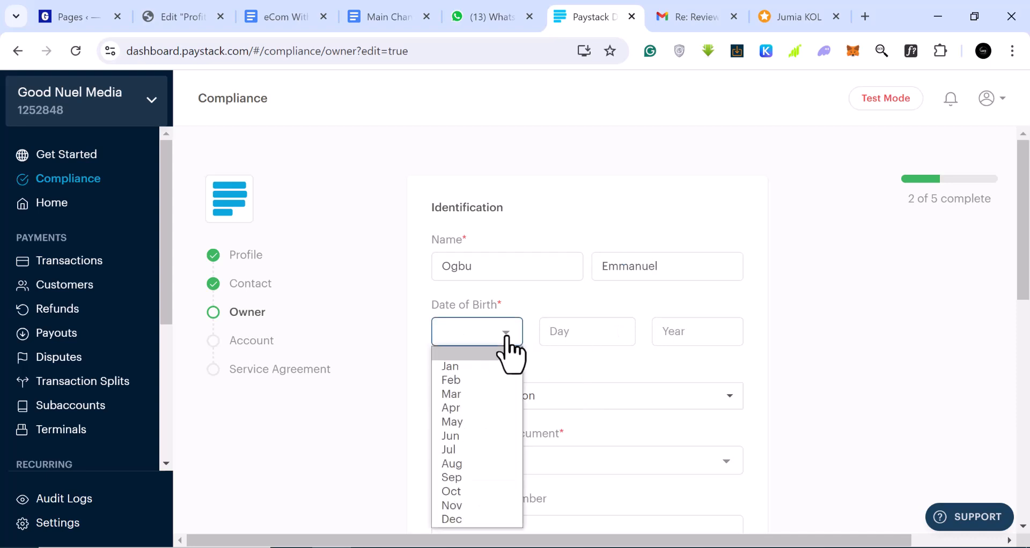
{"action": "left_click", "coordinate": [471, 519]}
{"action": "left_click", "coordinate": [581, 331]}
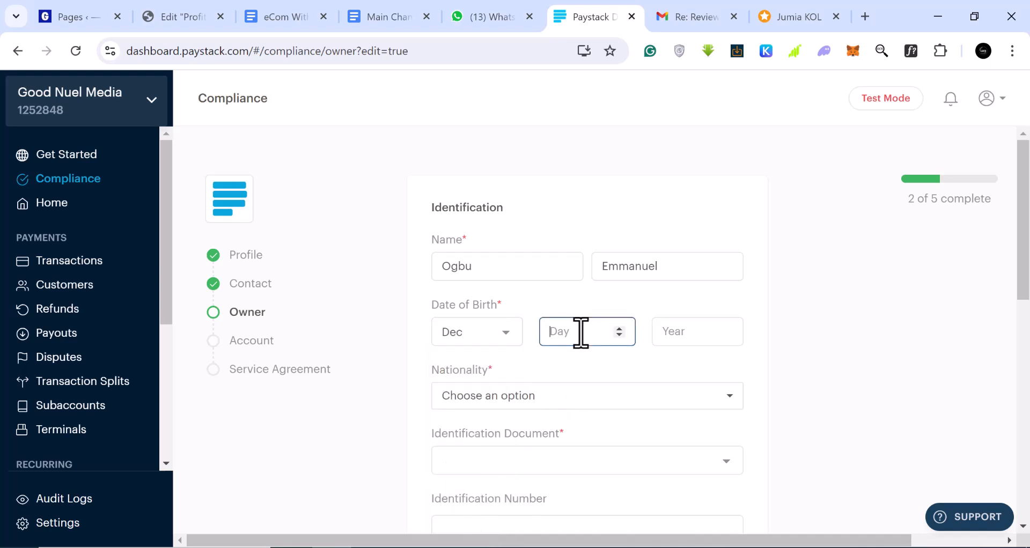
{"action": "type", "text": "12"}
{"action": "left_click", "coordinate": [687, 336]}
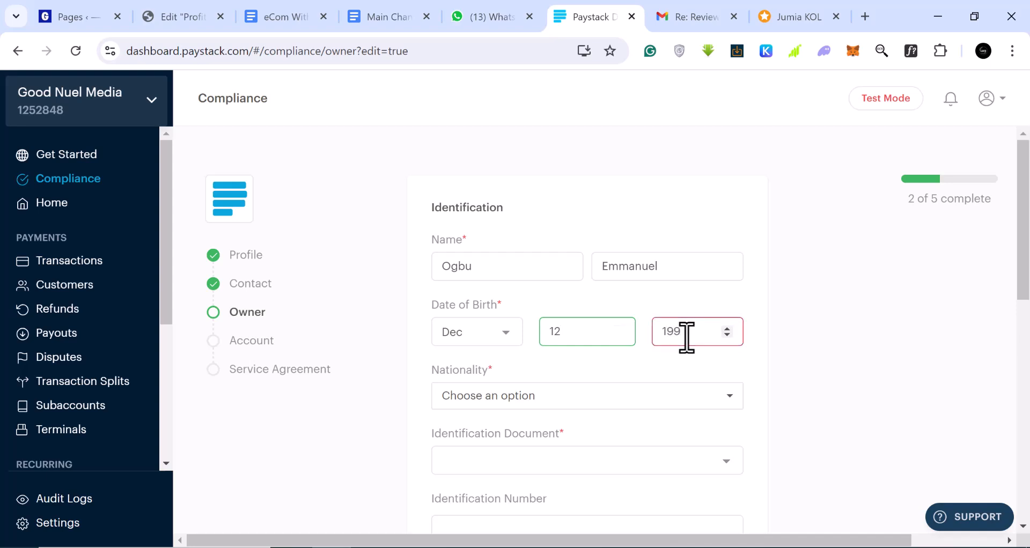
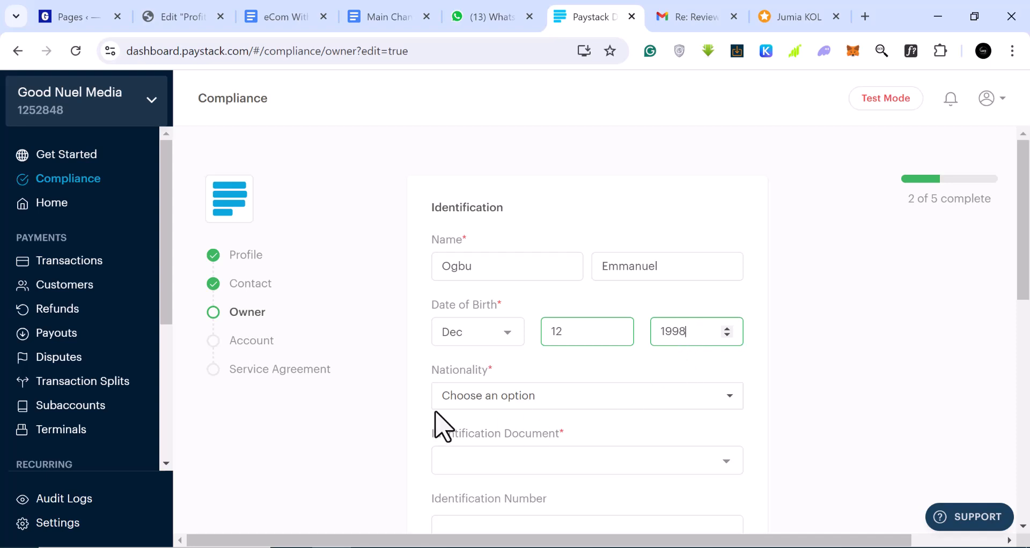
Step: Set nationality to Nigeria and ID type to Nigerian Bank Verification Number
{"action": "left_click", "coordinate": [571, 397]}
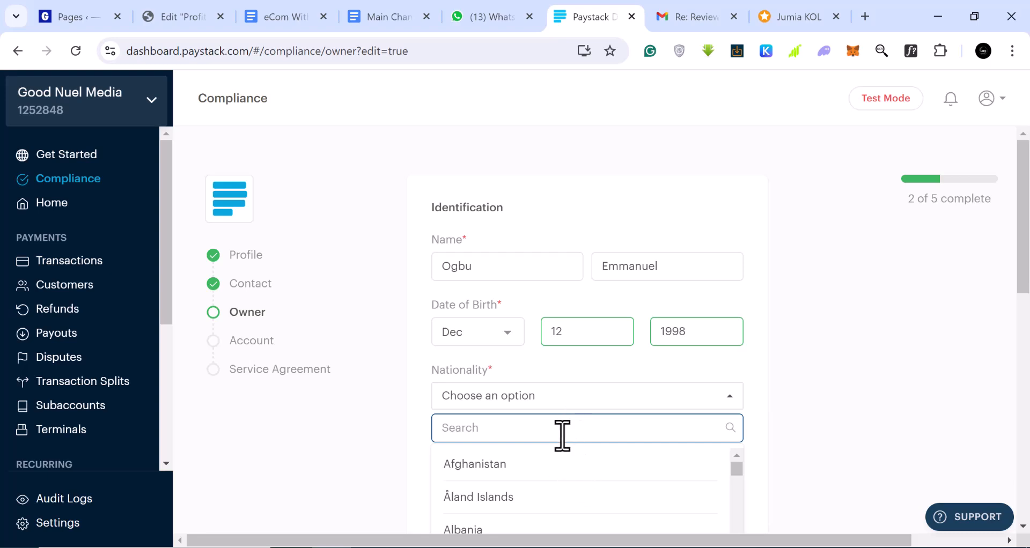
{"action": "type", "text": "iger"}
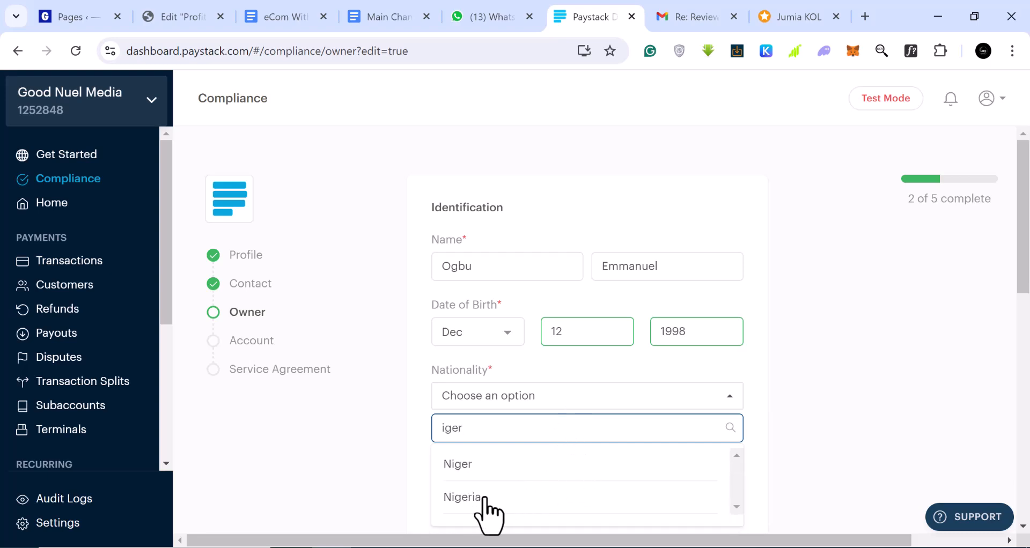
{"action": "left_click", "coordinate": [486, 497]}
{"action": "scroll", "coordinate": [556, 437], "scroll_direction": "down", "scroll_amount": 1}
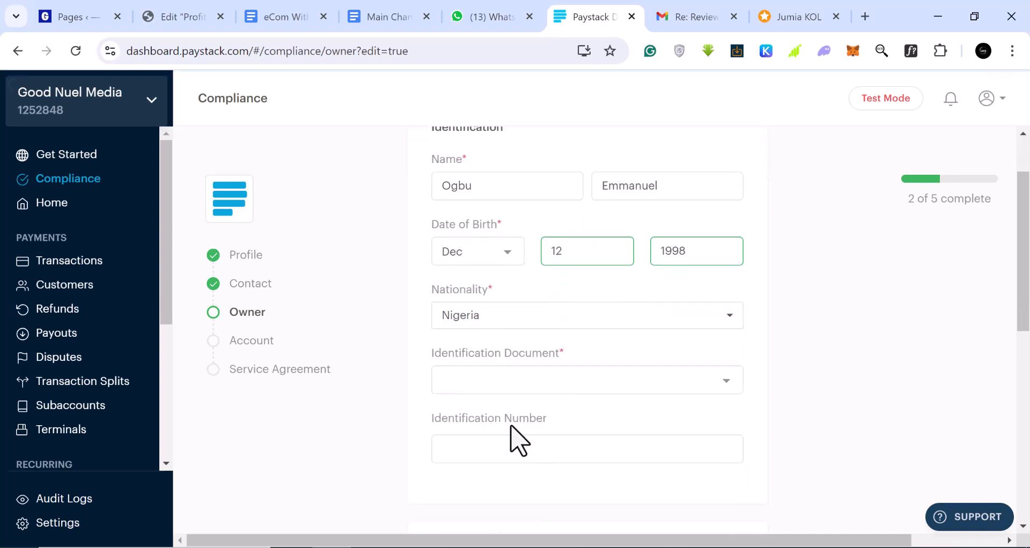
{"action": "left_click", "coordinate": [570, 385]}
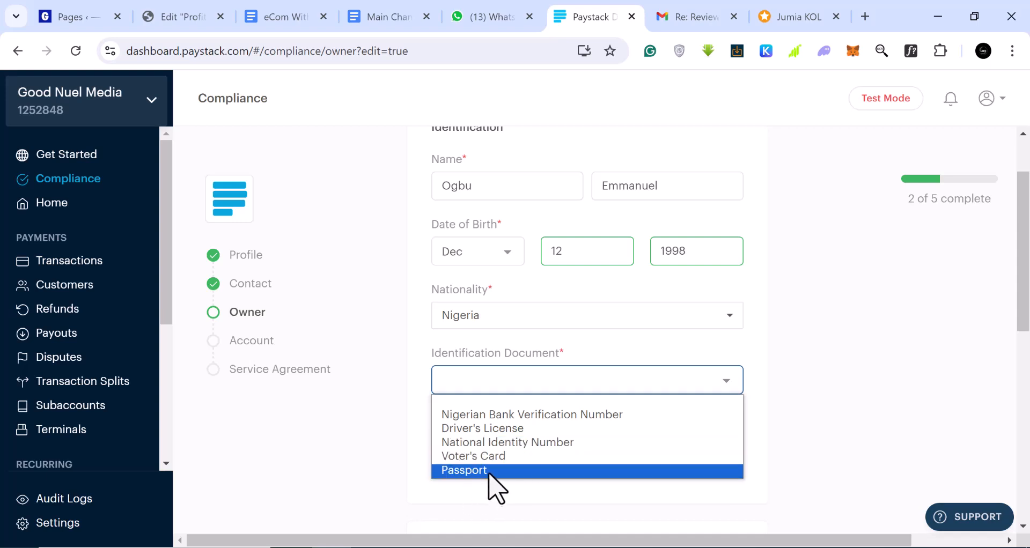
{"action": "left_click", "coordinate": [546, 421]}
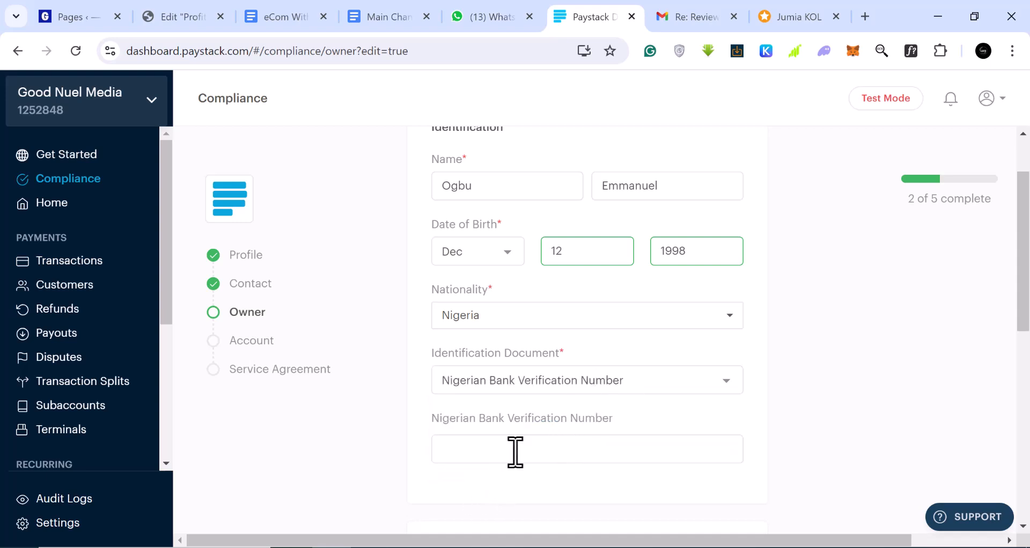
Step: Paste the bank verification number copied from WhatsApp Web into the form
{"action": "scroll", "coordinate": [516, 449], "scroll_direction": "down", "scroll_amount": 1}
{"action": "left_click", "coordinate": [515, 370]}
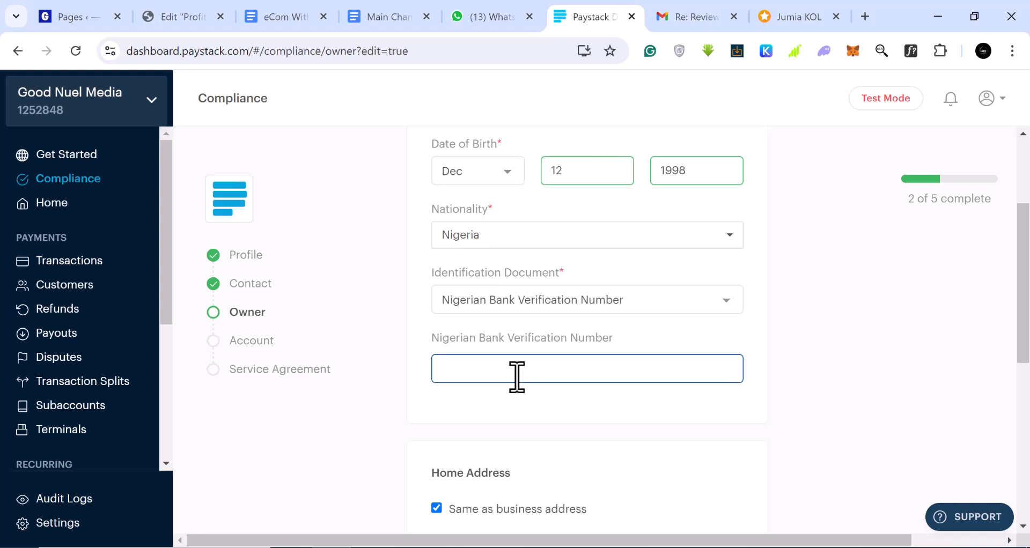
{"action": "scroll", "coordinate": [516, 376], "scroll_direction": "down", "scroll_amount": 3}
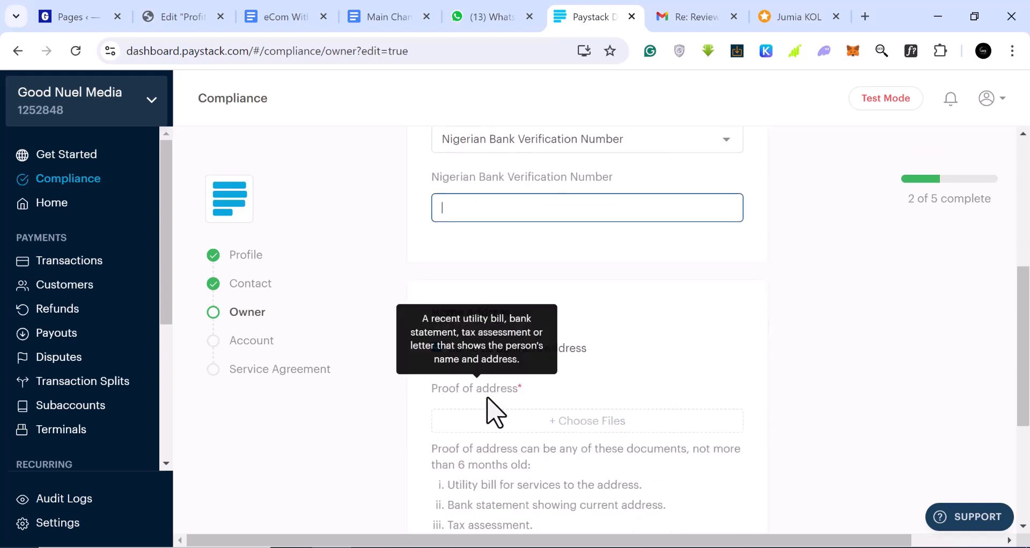
{"action": "scroll", "coordinate": [503, 435], "scroll_direction": "up", "scroll_amount": 2}
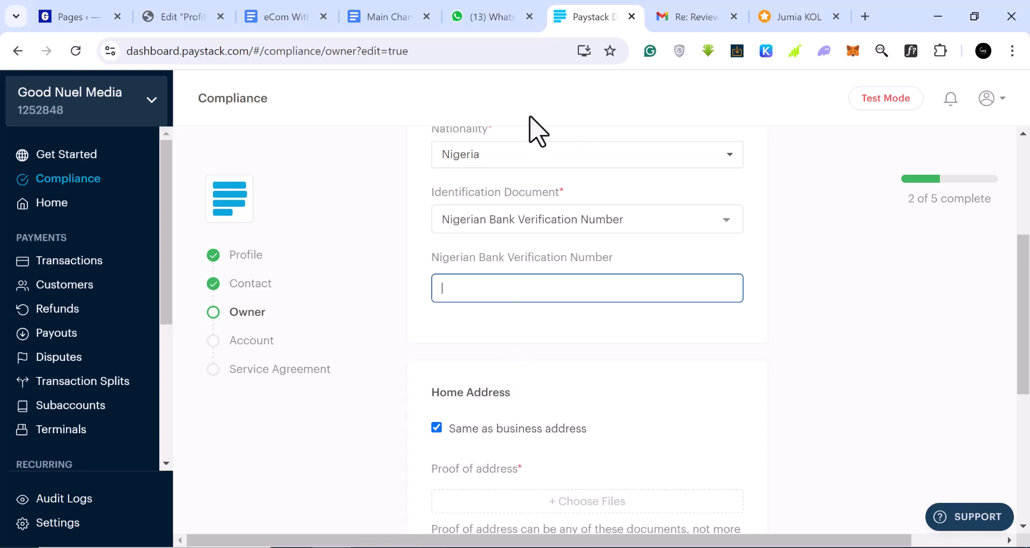
{"action": "left_click", "coordinate": [496, 18]}
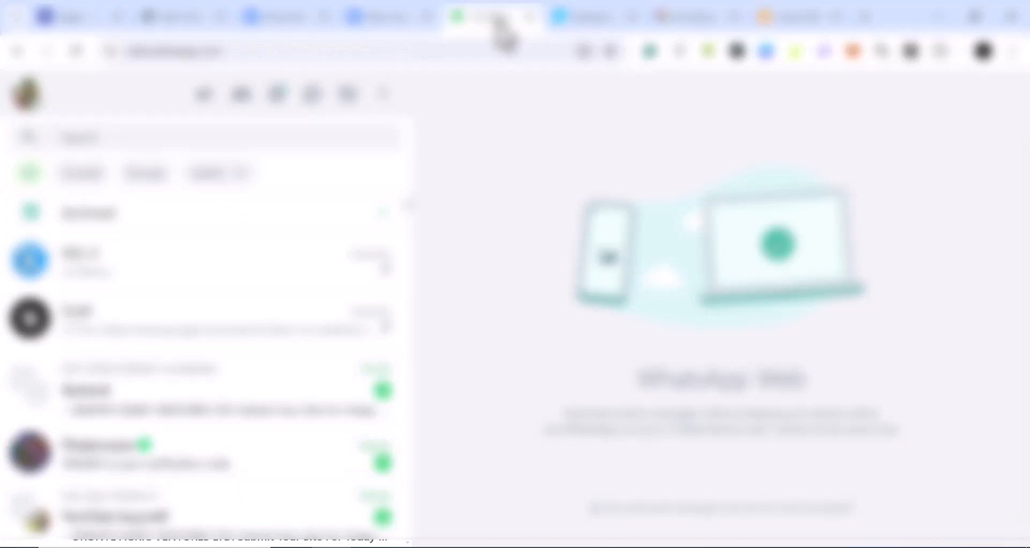
{"action": "key", "text": "ctrl+Tab"}
{"action": "key", "text": "ctrl+v"}
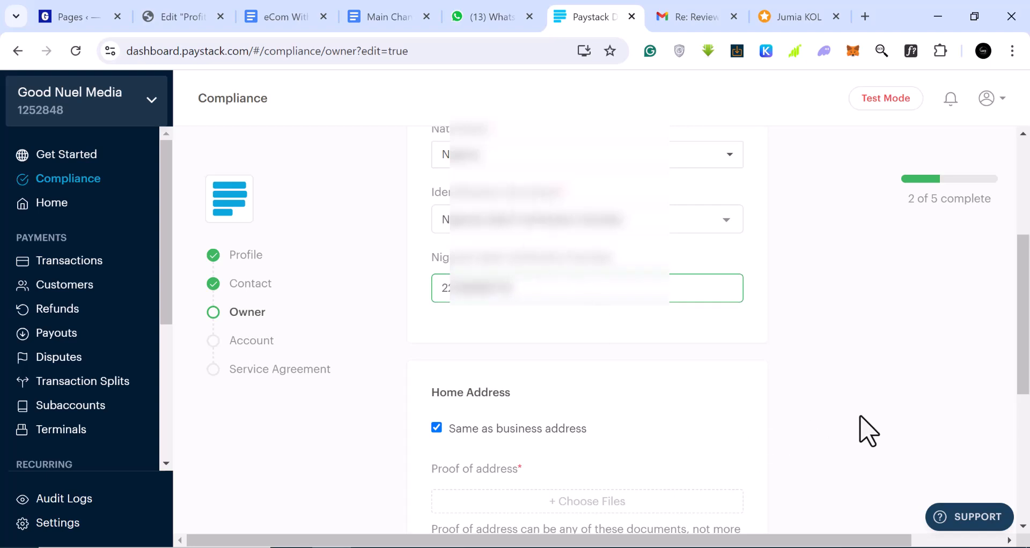
Step: Upload a proof-of-address file and save the owner details
{"action": "scroll", "coordinate": [867, 432], "scroll_direction": "down", "scroll_amount": 2}
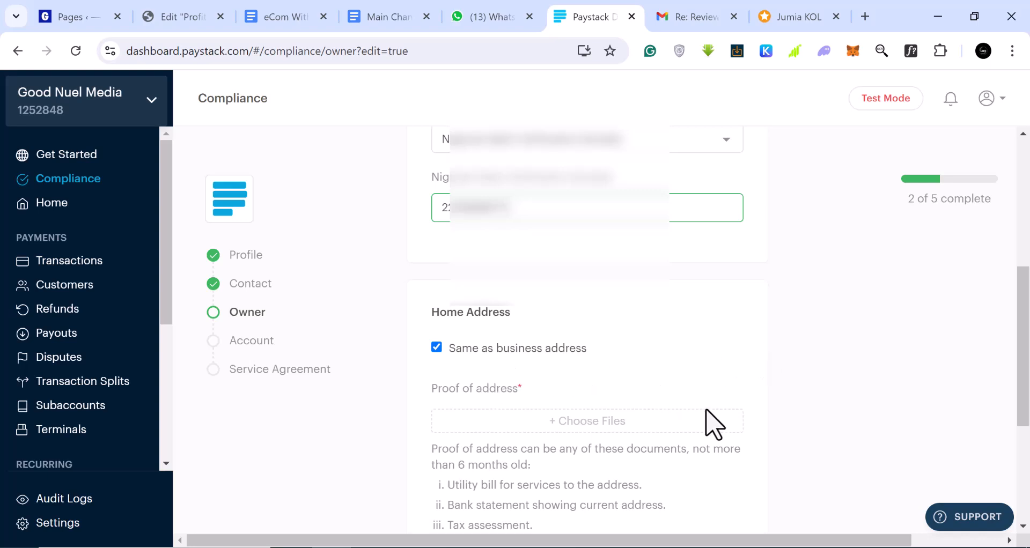
{"action": "scroll", "coordinate": [731, 484], "scroll_direction": "down", "scroll_amount": 1}
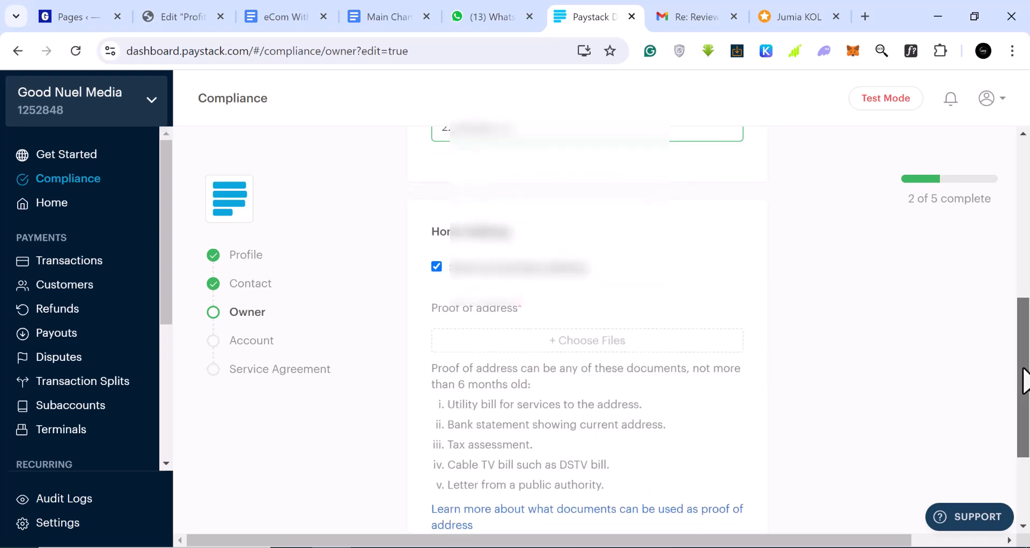
{"action": "left_click_drag", "start_coordinate": [1025, 381], "coordinate": [1026, 386]}
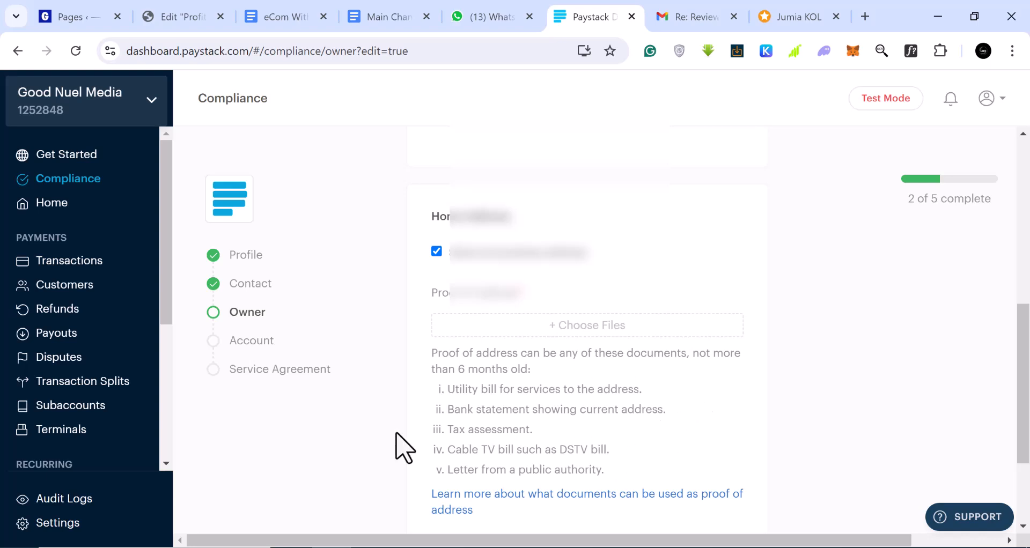
{"action": "left_click", "coordinate": [604, 334]}
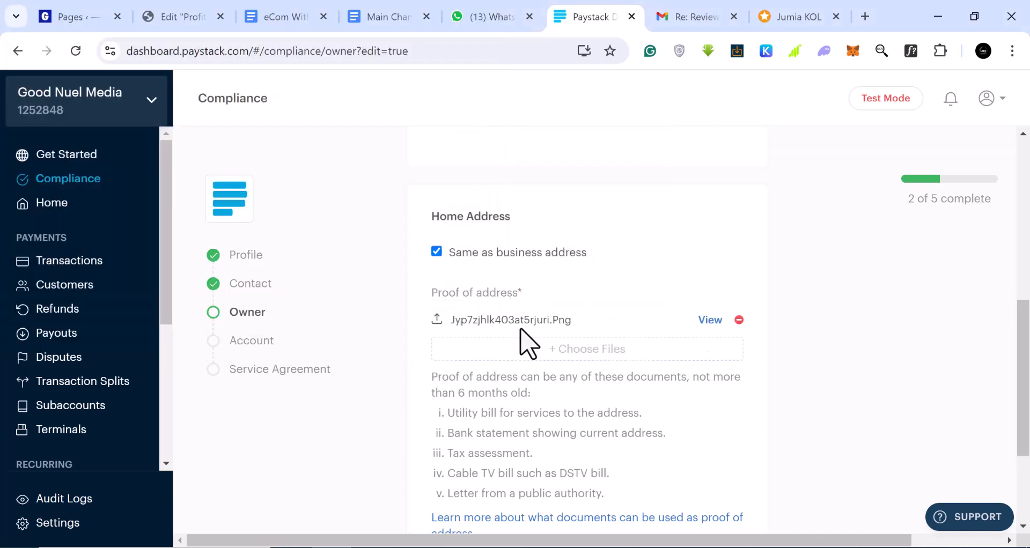
{"action": "scroll", "coordinate": [523, 338], "scroll_direction": "down", "scroll_amount": 3}
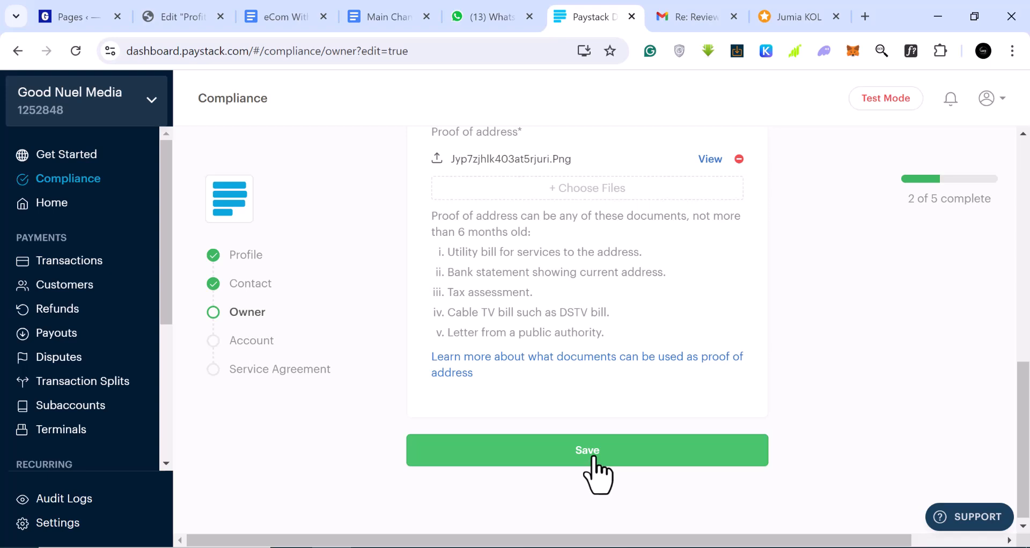
{"action": "left_click", "coordinate": [593, 462]}
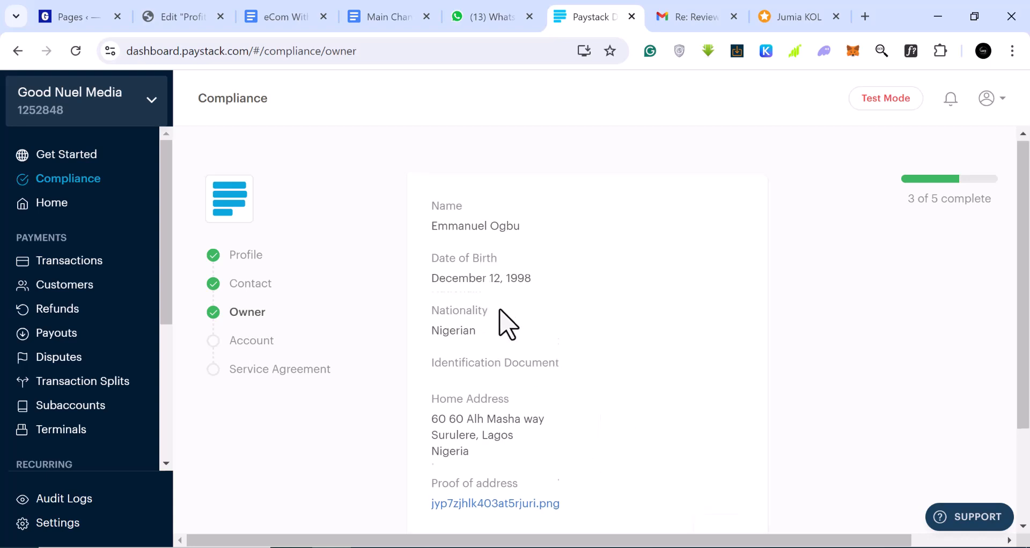
{"action": "scroll", "coordinate": [504, 300], "scroll_direction": "down", "scroll_amount": 1}
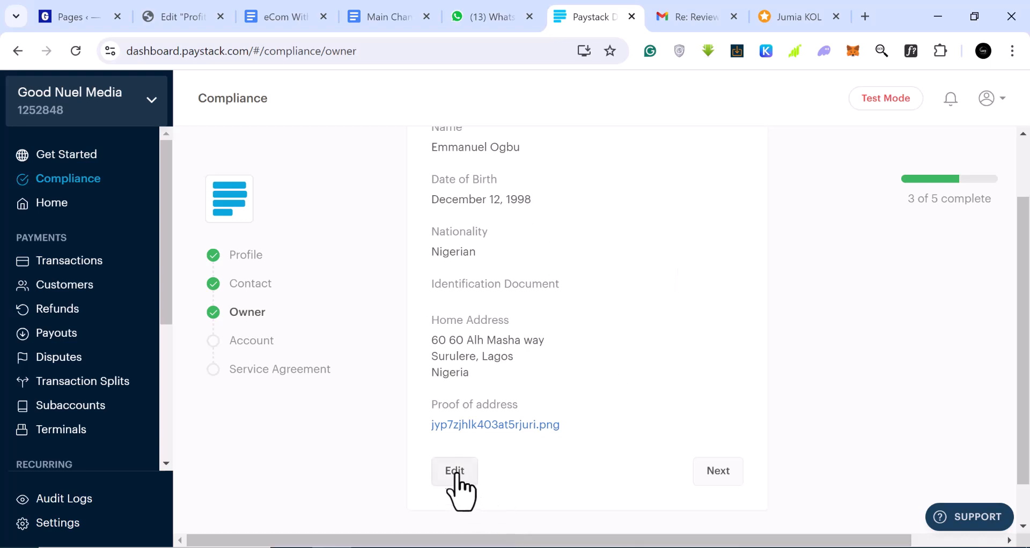
Step: Choose First Bank of Nigeria, enter the account number, and save the Account step
{"action": "left_click", "coordinate": [719, 473]}
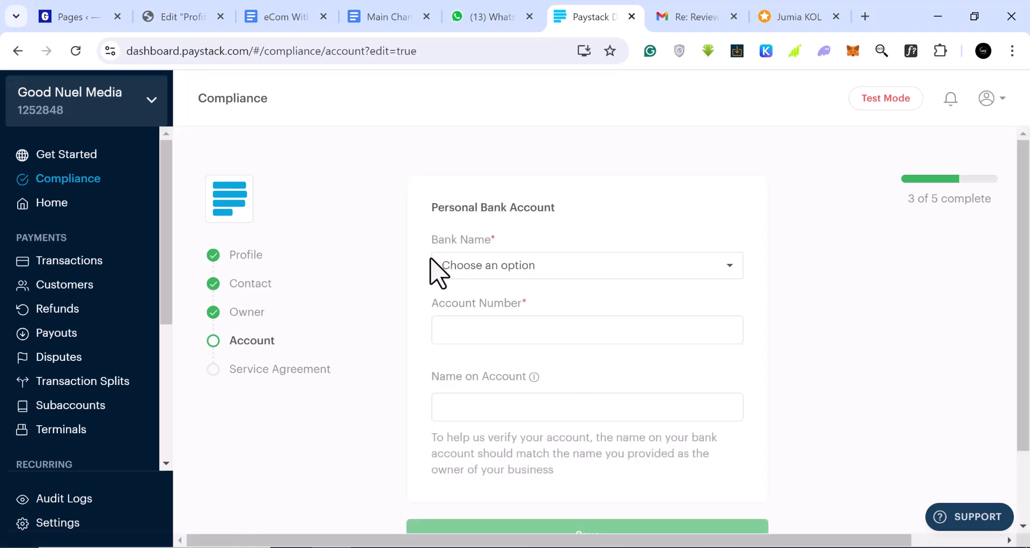
{"action": "left_click", "coordinate": [591, 273]}
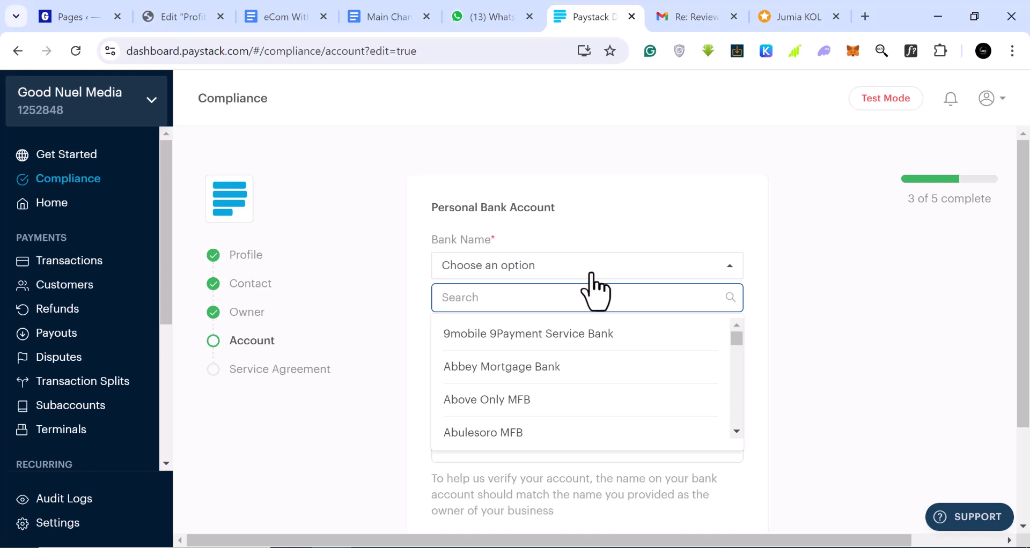
{"action": "type", "text": "first"}
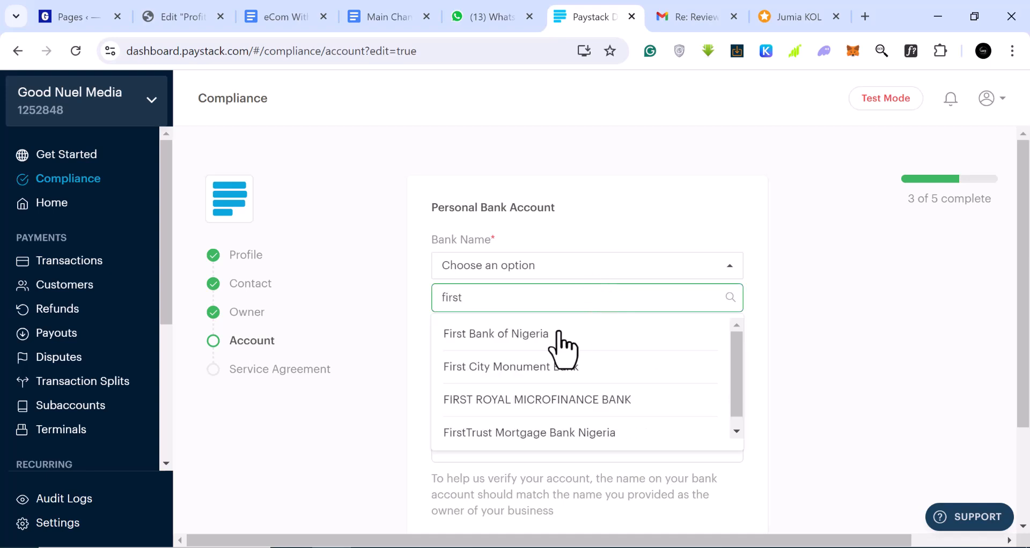
{"action": "left_click", "coordinate": [555, 335]}
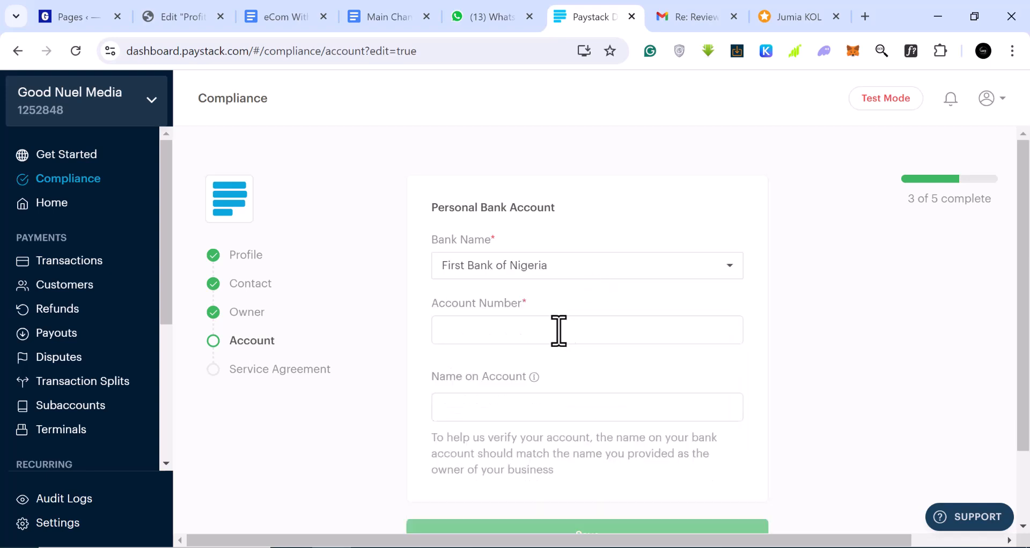
{"action": "left_click", "coordinate": [505, 334]}
{"action": "type", "text": "3"}
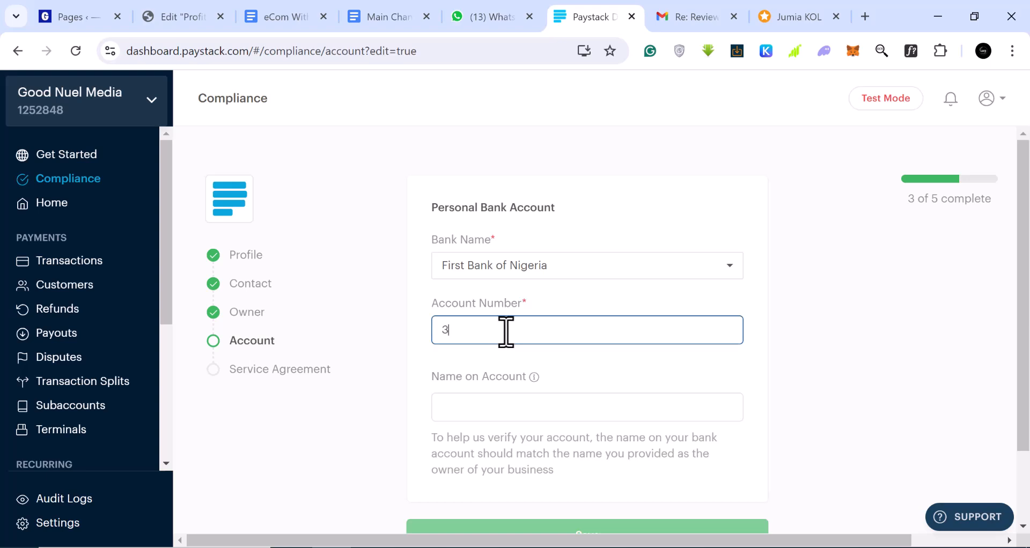
{"action": "type", "text": "0"}
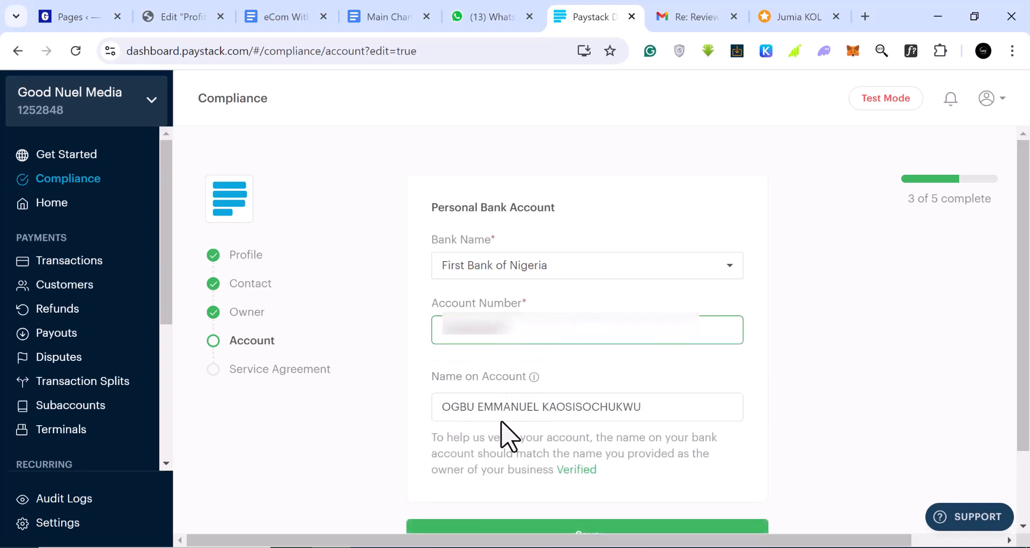
{"action": "scroll", "coordinate": [660, 532], "scroll_direction": "down", "scroll_amount": 3}
{"action": "left_click", "coordinate": [615, 458]}
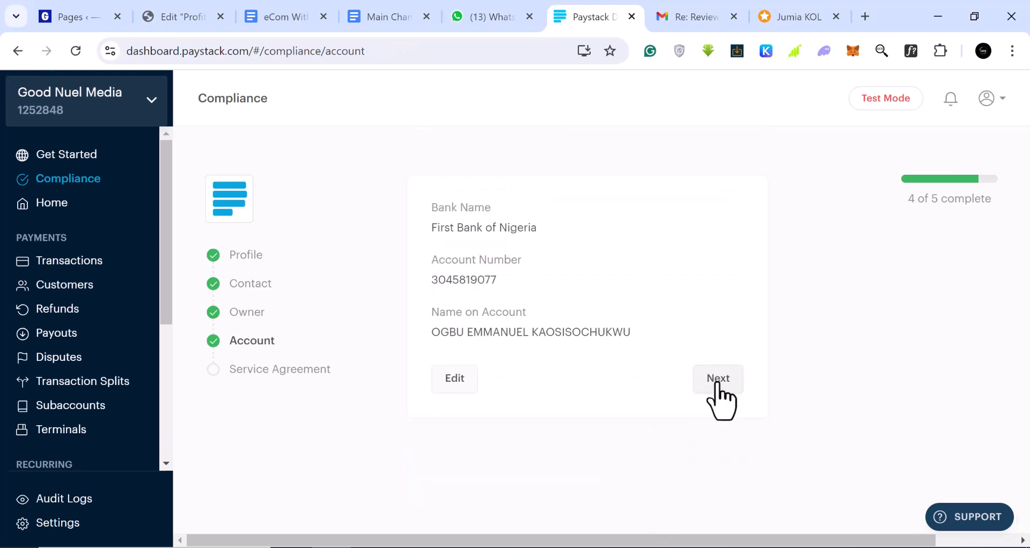
Step: On the Service Agreement step, enter the signatory's full name and phone number
{"action": "left_click", "coordinate": [718, 383]}
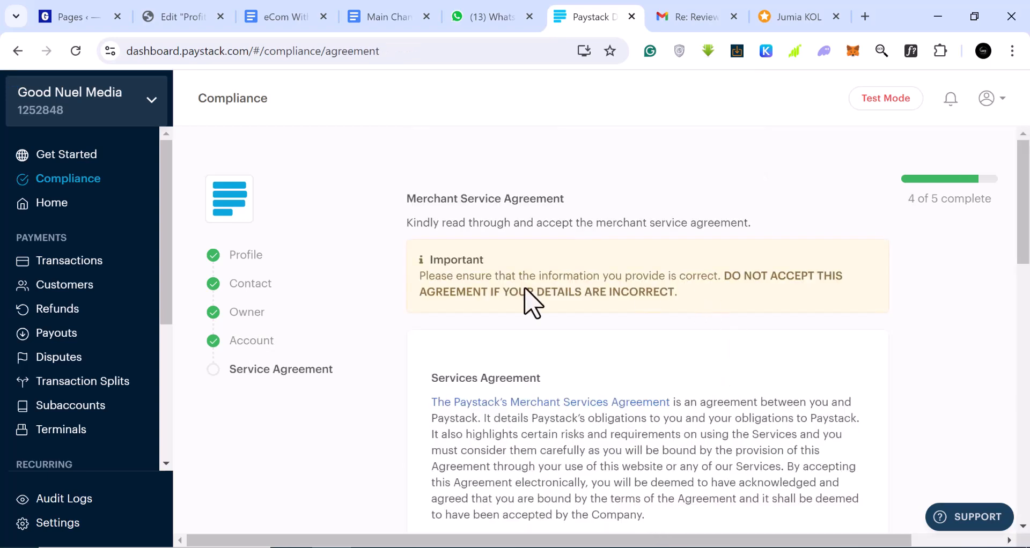
{"action": "scroll", "coordinate": [655, 335], "scroll_direction": "down", "scroll_amount": 10}
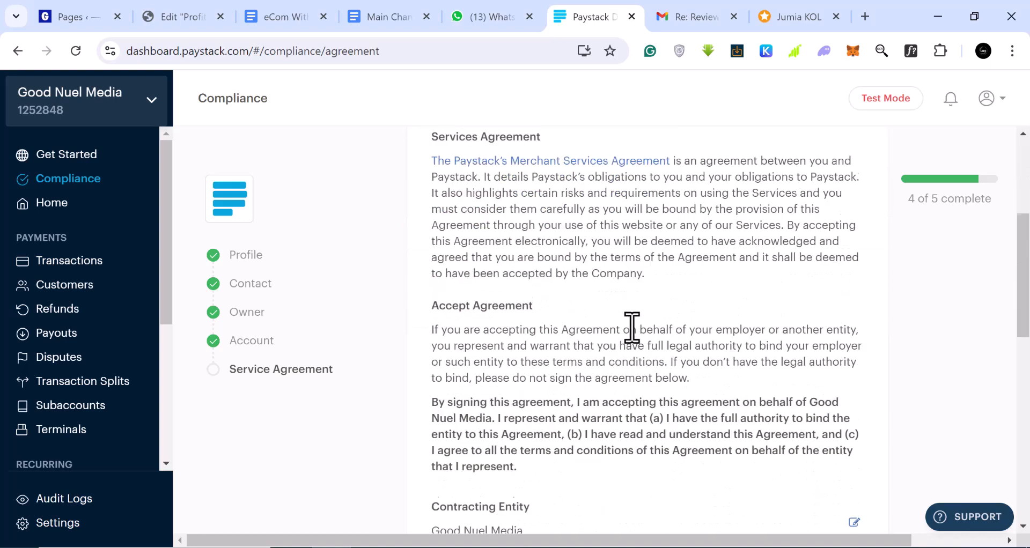
{"action": "scroll", "coordinate": [633, 327], "scroll_direction": "down", "scroll_amount": 4}
{"action": "scroll", "coordinate": [649, 281], "scroll_direction": "up", "scroll_amount": 2}
{"action": "left_click", "coordinate": [652, 270]}
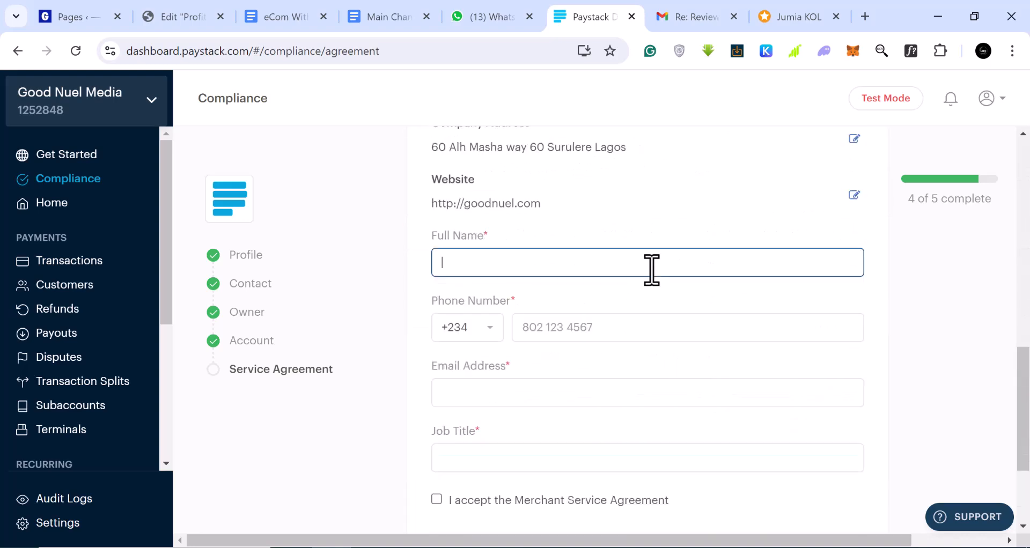
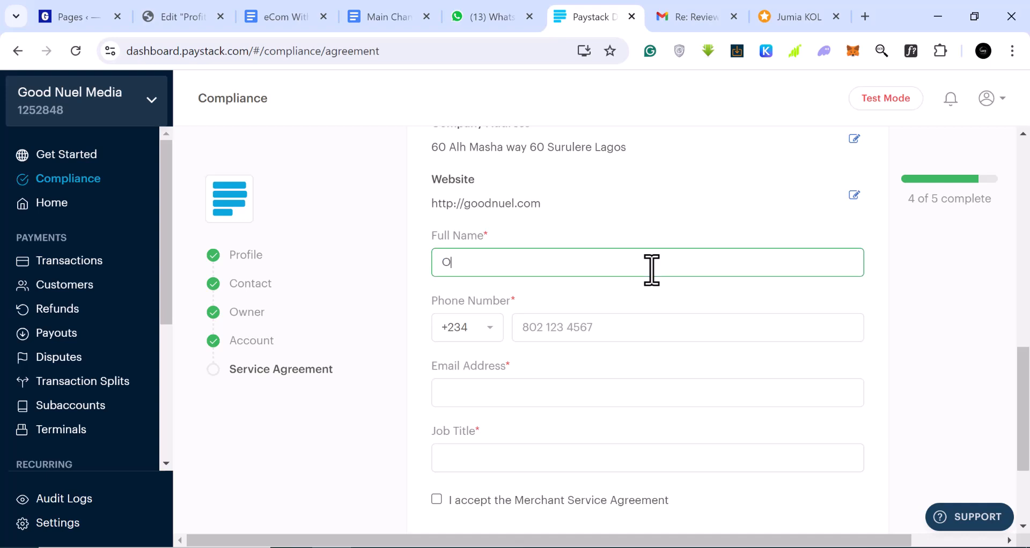
{"action": "left_click", "coordinate": [627, 332]}
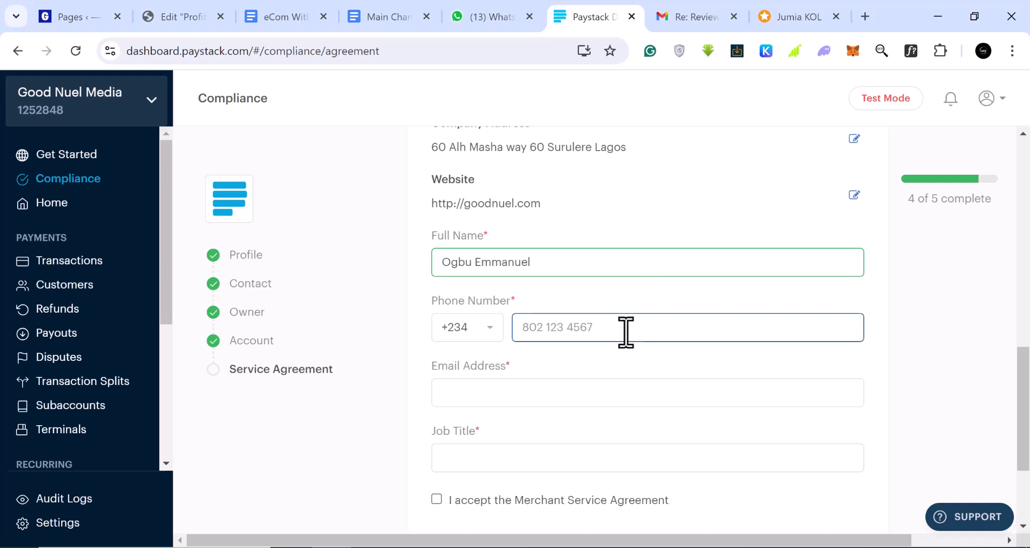
{"action": "type", "text": "80"}
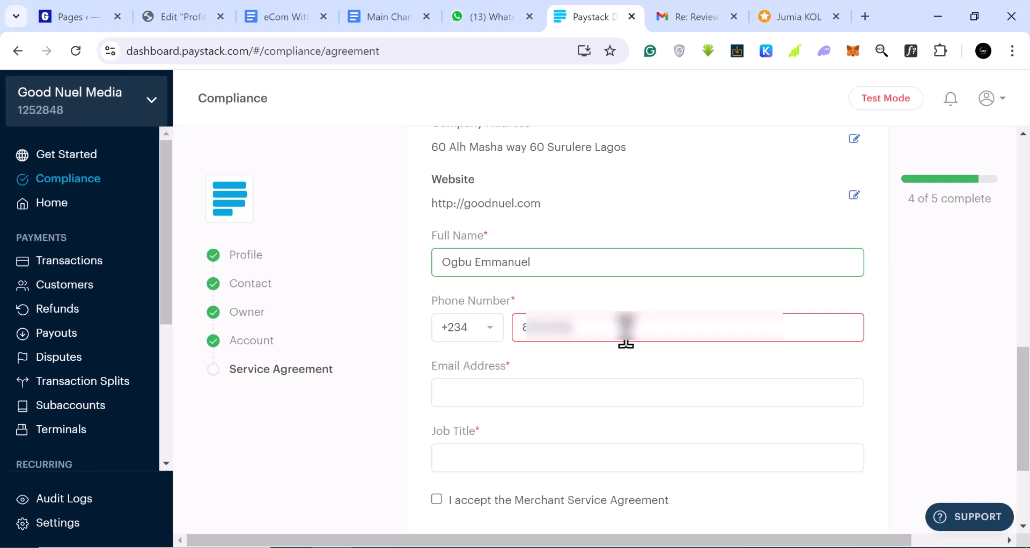
Step: Fill in the signatory's email and job title 'Web Desiner', then submit the agreement
{"action": "left_click", "coordinate": [533, 393]}
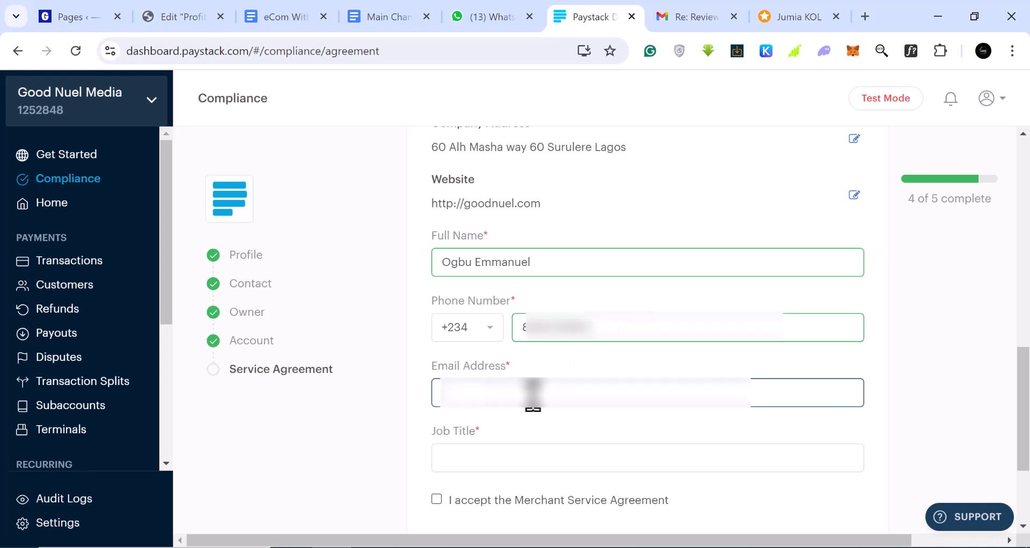
{"action": "left_click", "coordinate": [553, 455]}
{"action": "type", "text": "Web Desiner"}
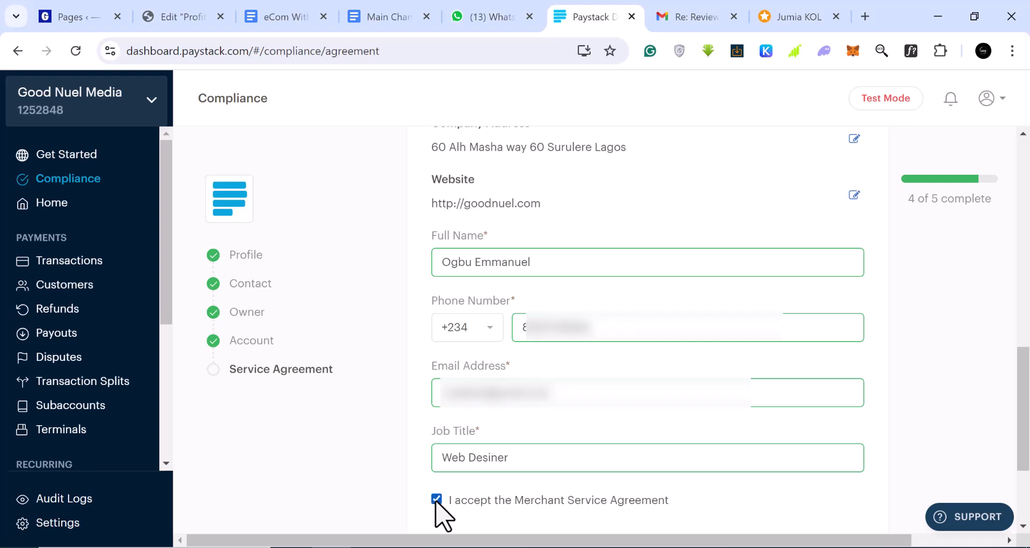
{"action": "scroll", "coordinate": [678, 490], "scroll_direction": "down", "scroll_amount": 3}
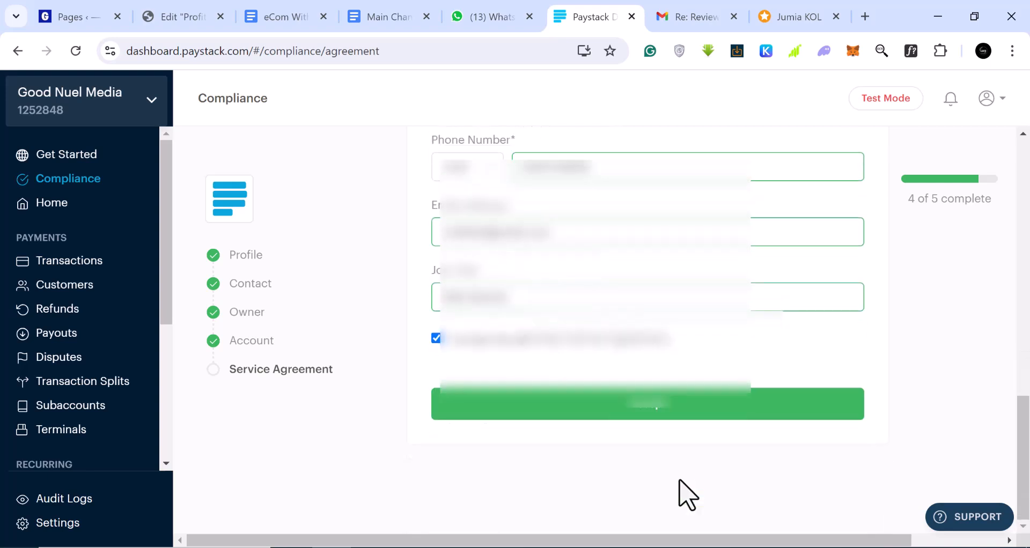
{"action": "left_click", "coordinate": [647, 410]}
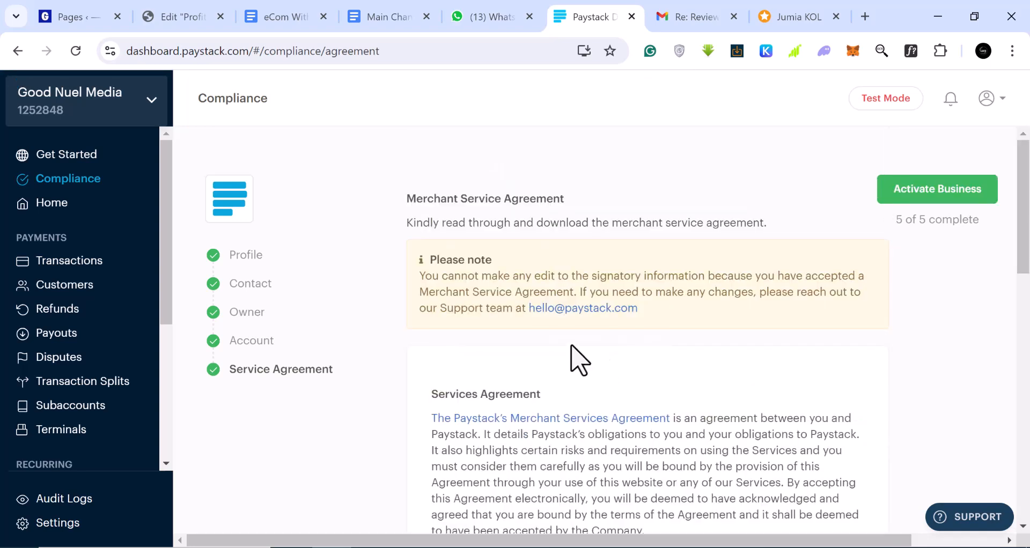
Step: Request business activation and wait for the pending-review notice
{"action": "left_click", "coordinate": [926, 189]}
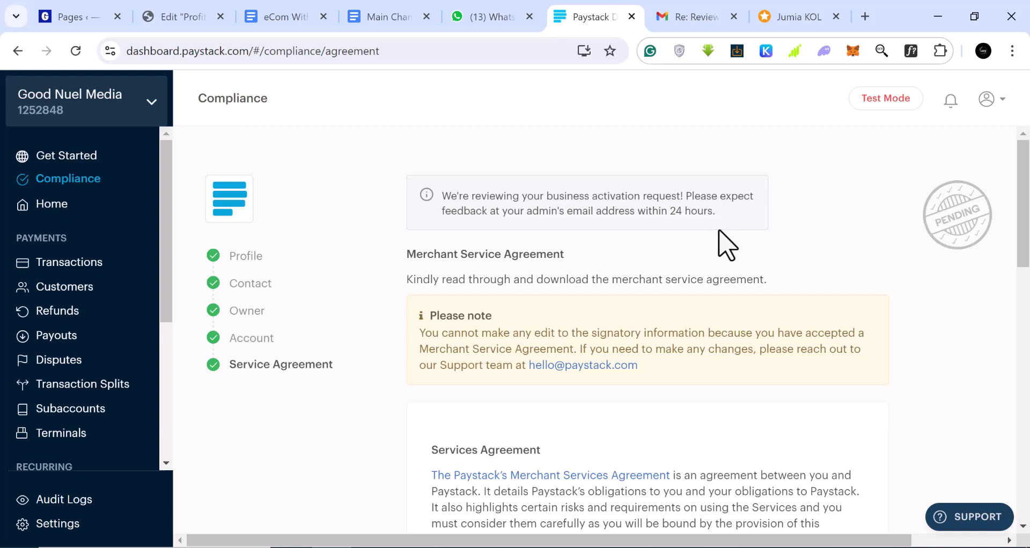
{"action": "mouse_move", "coordinate": [876, 111]}
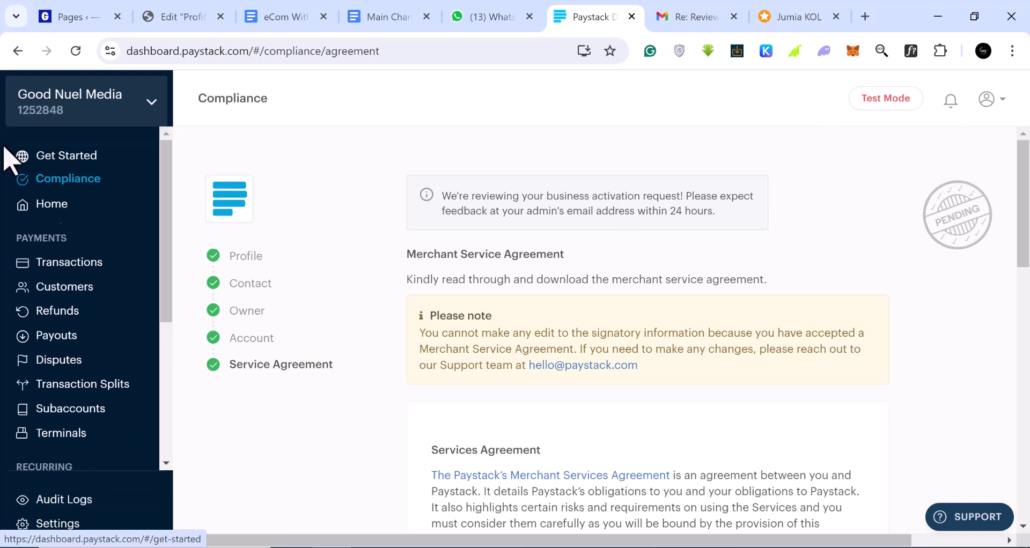
Step: Browse Transactions and Customers, preview and close the Add Customer form, then open Refunds
{"action": "left_click", "coordinate": [92, 285]}
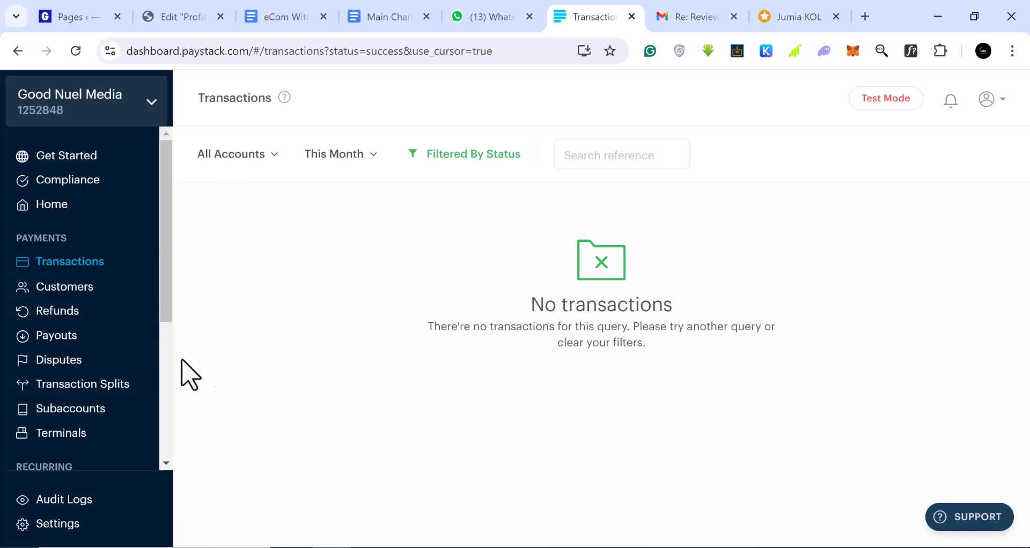
{"action": "left_click", "coordinate": [82, 291]}
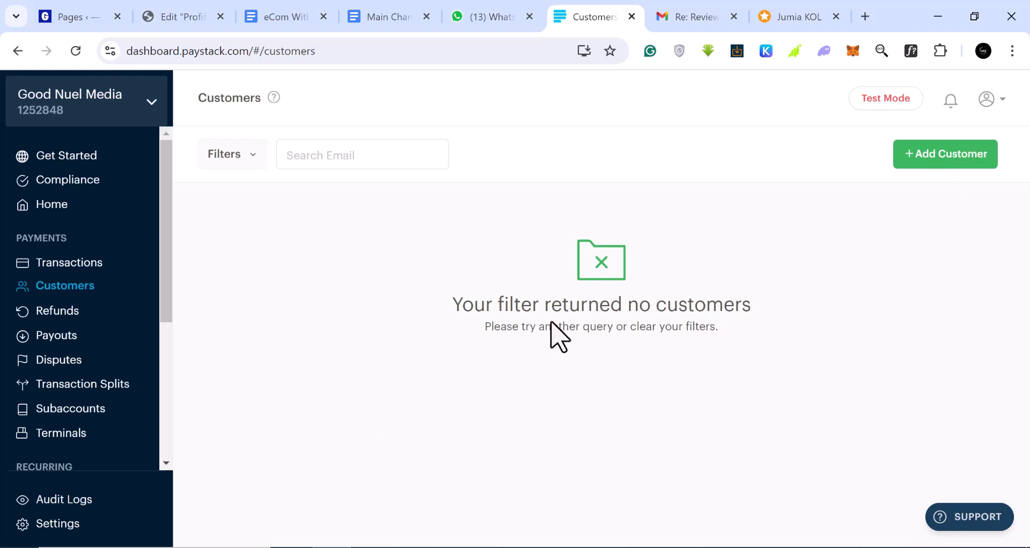
{"action": "left_click", "coordinate": [932, 156]}
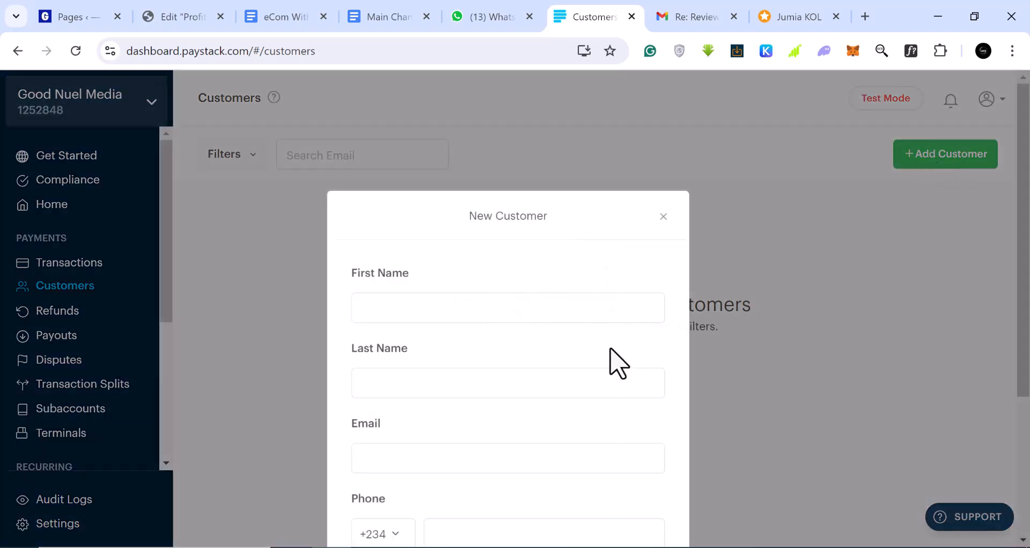
{"action": "scroll", "coordinate": [594, 363], "scroll_direction": "down", "scroll_amount": 3}
{"action": "scroll", "coordinate": [552, 380], "scroll_direction": "up", "scroll_amount": 2}
{"action": "scroll", "coordinate": [526, 370], "scroll_direction": "up", "scroll_amount": 1}
{"action": "scroll", "coordinate": [456, 400], "scroll_direction": "down", "scroll_amount": 2}
{"action": "scroll", "coordinate": [477, 448], "scroll_direction": "up", "scroll_amount": 3}
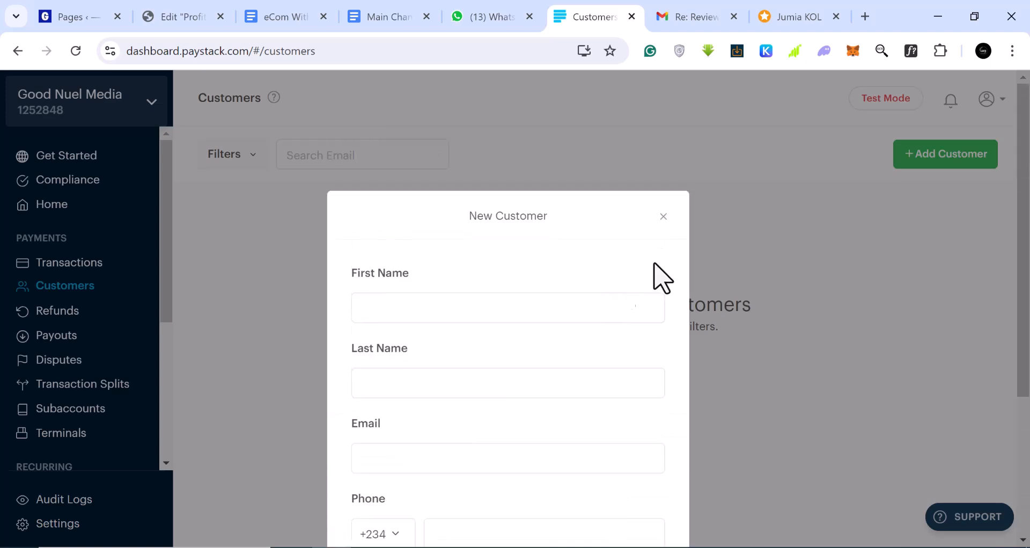
{"action": "left_click", "coordinate": [663, 221]}
{"action": "left_click", "coordinate": [65, 321]}
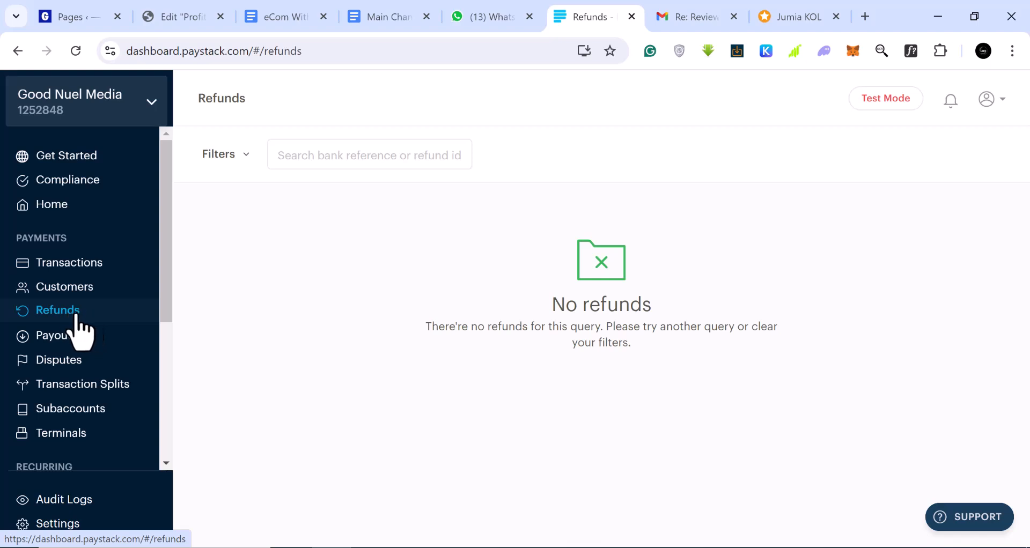
Step: Visit Payouts, Disputes, Transaction Splits and finally the Terminals page
{"action": "left_click", "coordinate": [63, 349]}
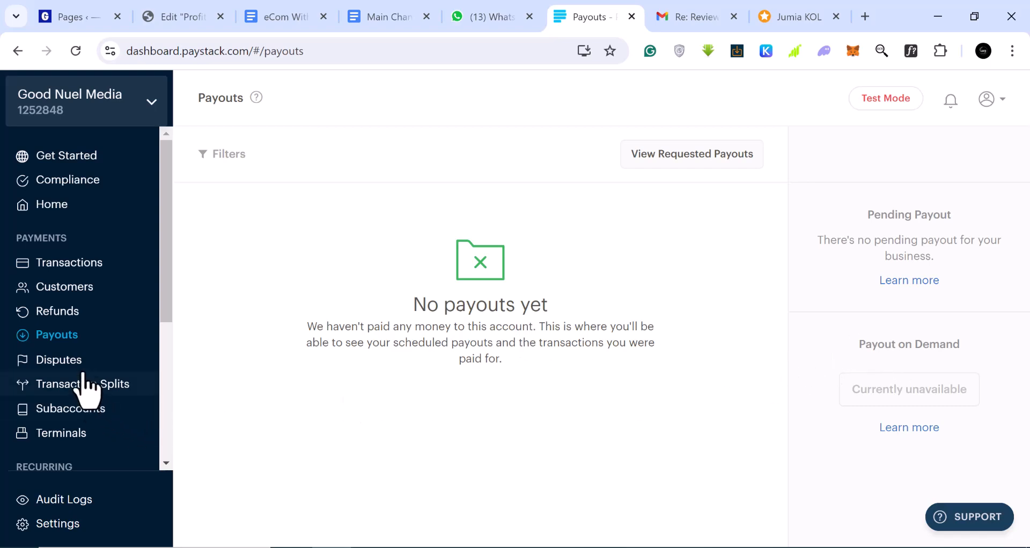
{"action": "left_click", "coordinate": [59, 360]}
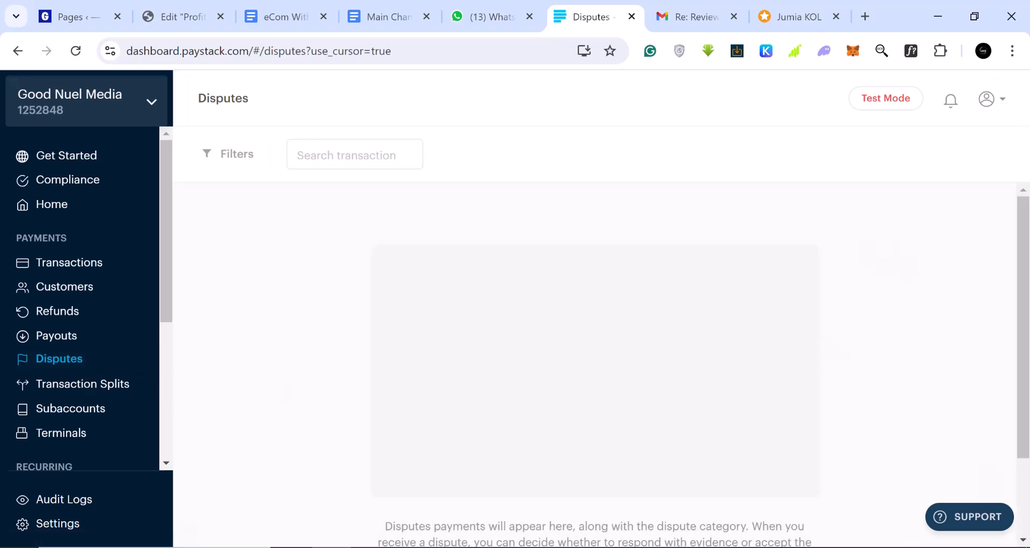
{"action": "left_click", "coordinate": [83, 388]}
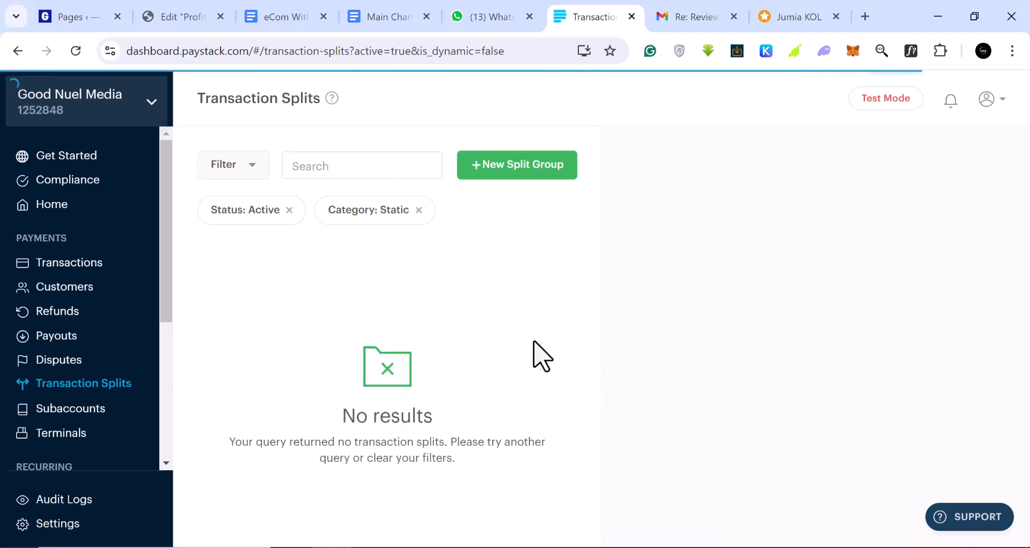
{"action": "scroll", "coordinate": [73, 381], "scroll_direction": "down", "scroll_amount": 3}
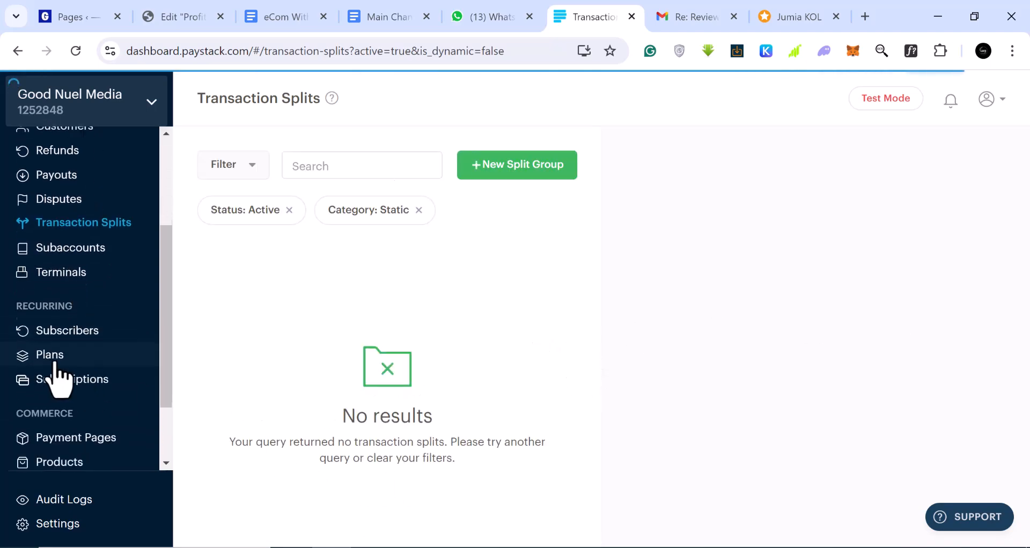
{"action": "left_click", "coordinate": [90, 274]}
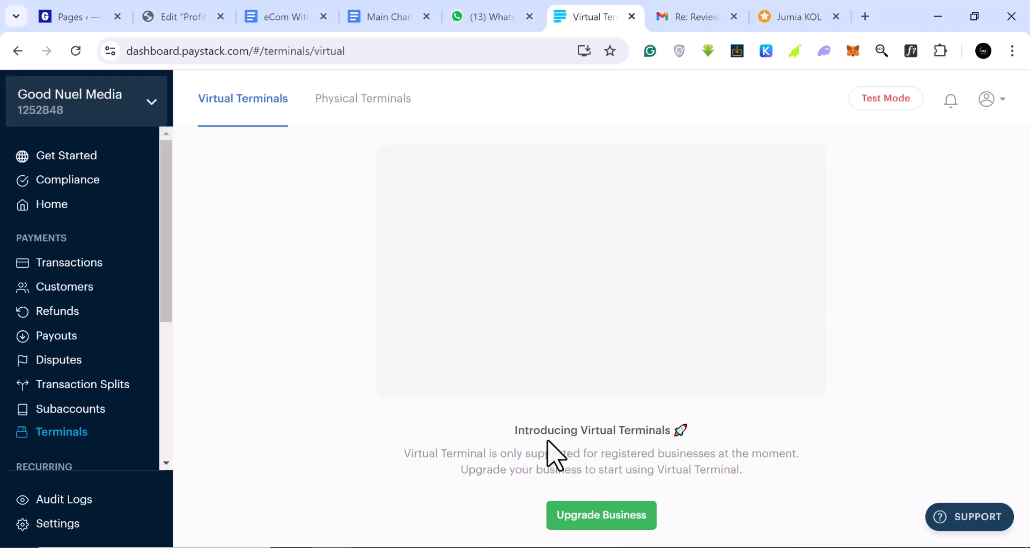
Step: Open Subaccounts and view the New Subaccount form's bank list, then dismiss it unsaved
{"action": "left_click", "coordinate": [75, 413]}
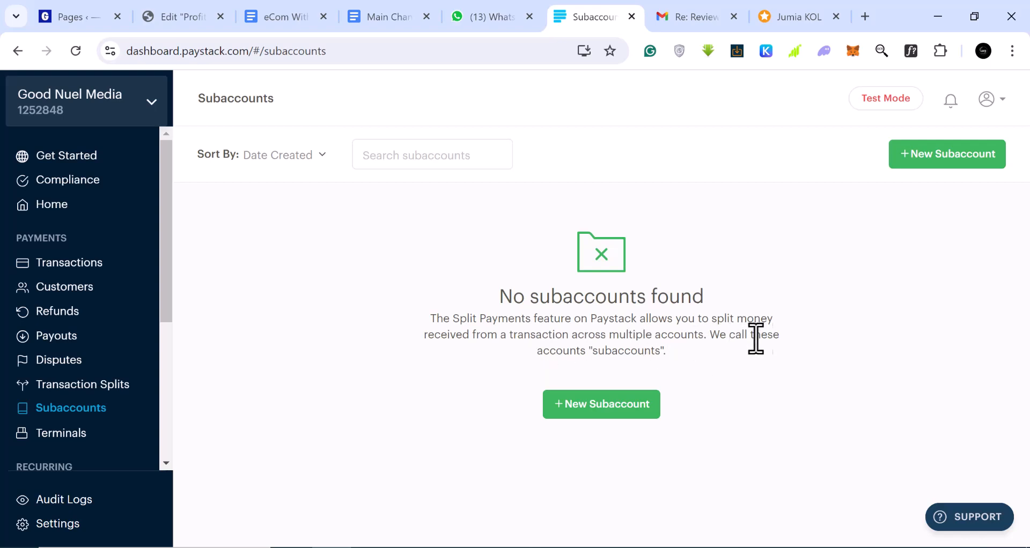
{"action": "left_click", "coordinate": [598, 414]}
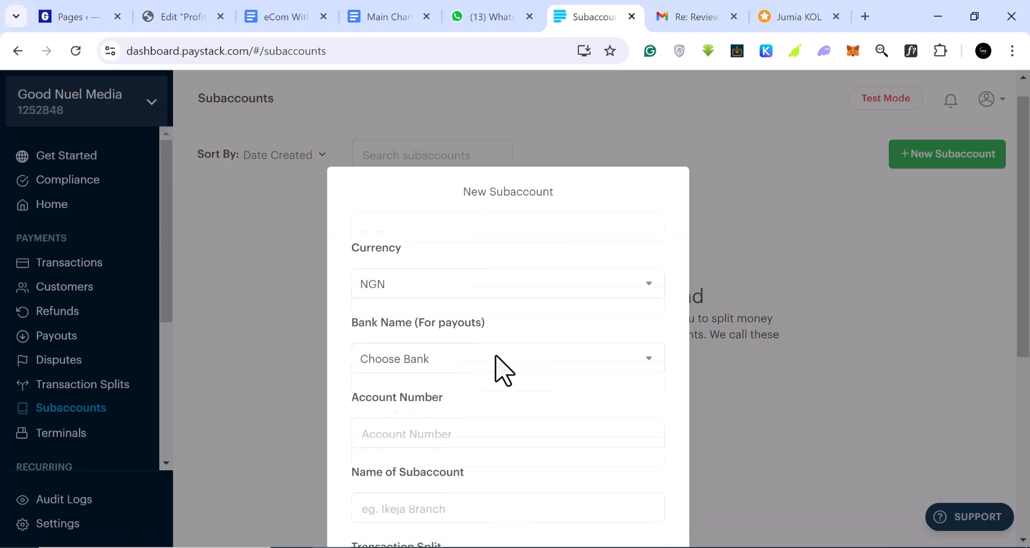
{"action": "left_click", "coordinate": [486, 307]}
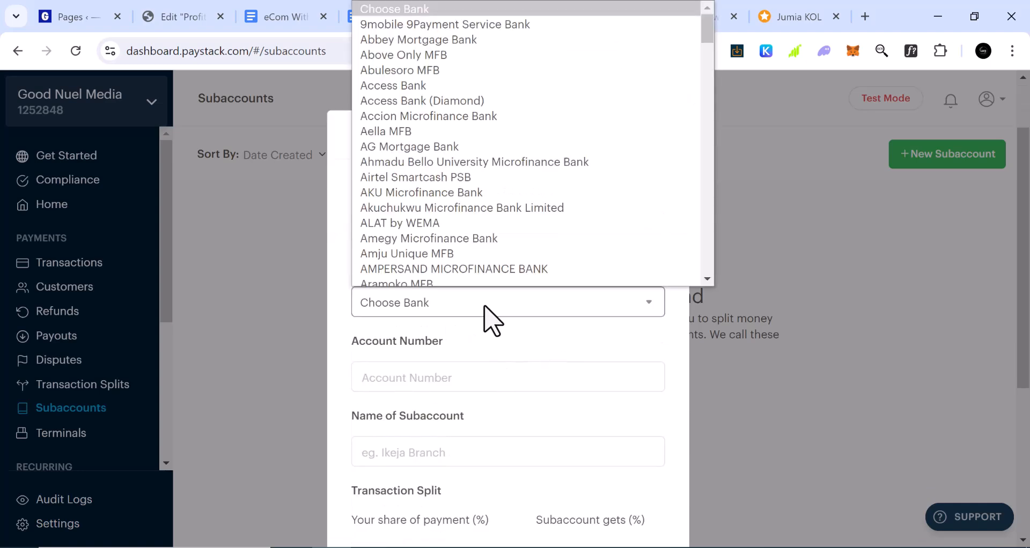
{"action": "left_click", "coordinate": [265, 311]}
{"action": "left_click", "coordinate": [264, 311]}
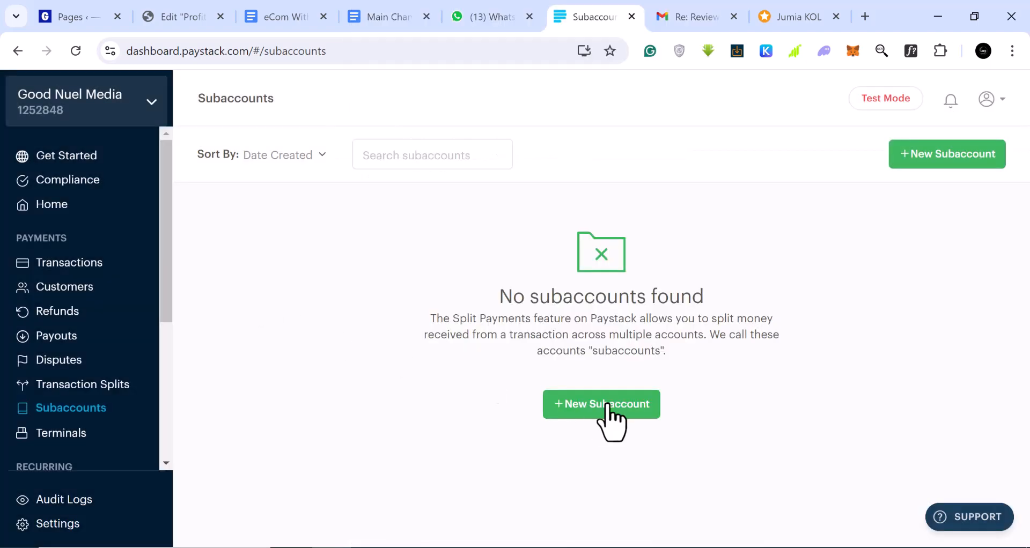
{"action": "scroll", "coordinate": [99, 395], "scroll_direction": "down", "scroll_amount": 3}
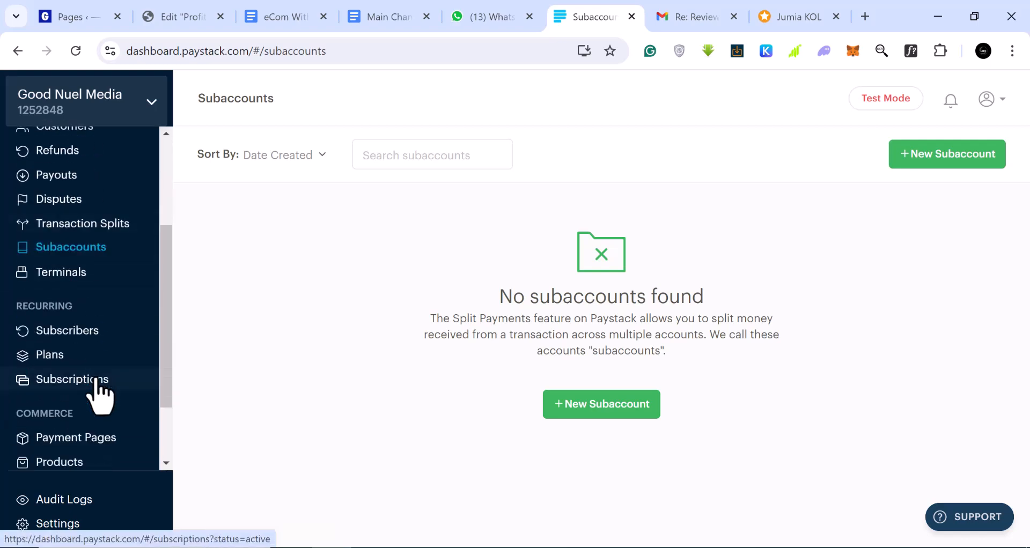
{"action": "scroll", "coordinate": [99, 397], "scroll_direction": "down", "scroll_amount": 2}
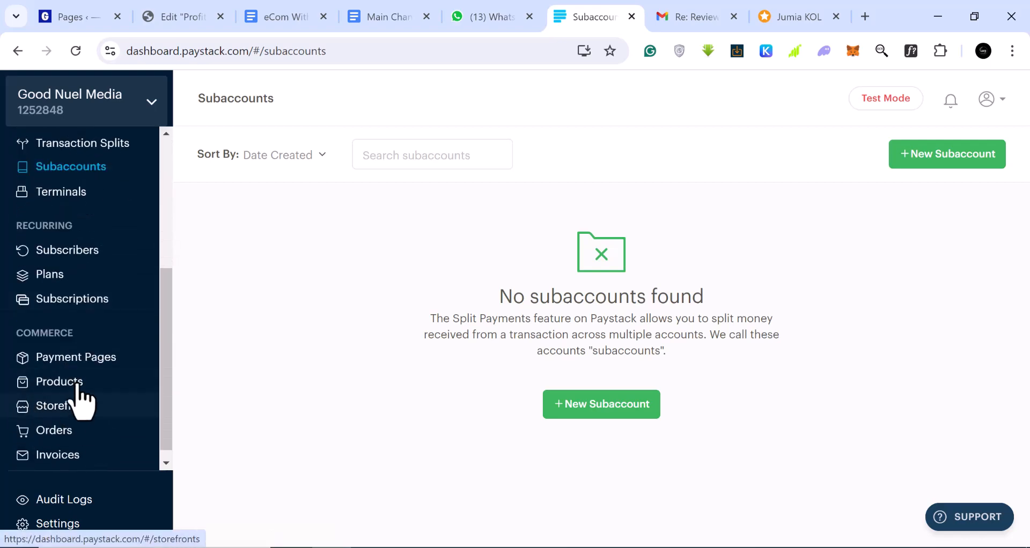
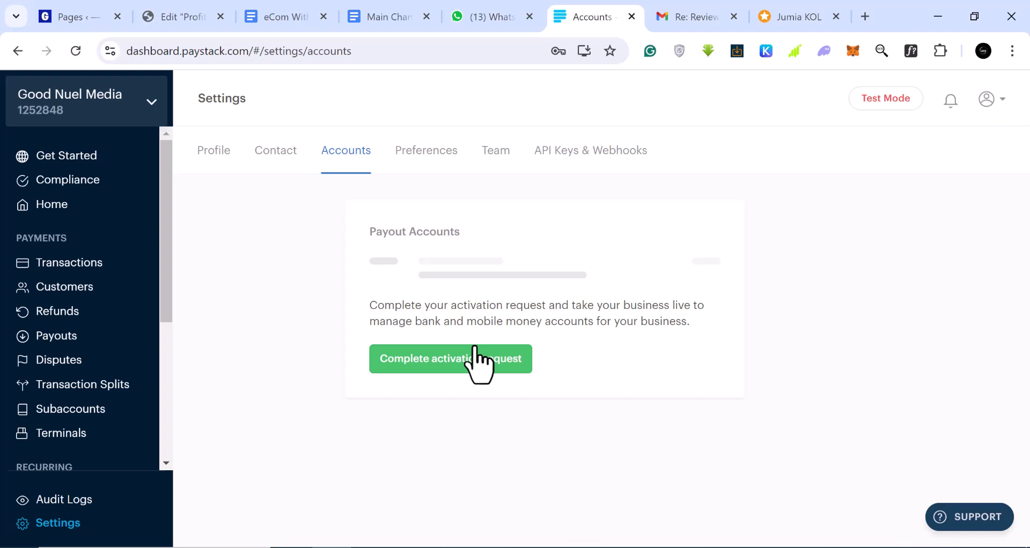
Step: Switch to the Gmail 'Re: Review' thread about the Paystack business review
{"action": "left_click", "coordinate": [698, 17]}
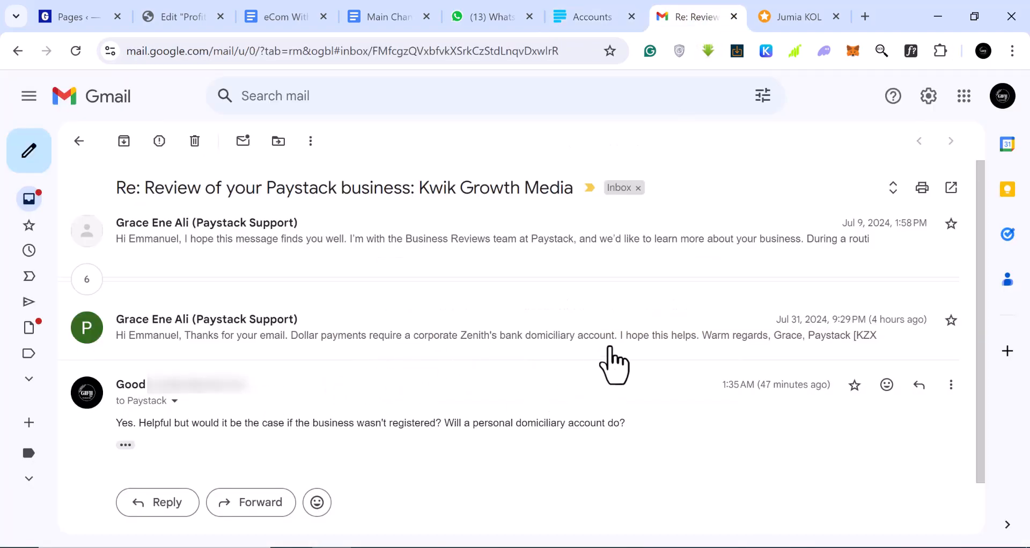
Step: Read the Jul 31 reply that dollar payments need a corporate Zenith domiciliary account, then return to Paystack
{"action": "left_click", "coordinate": [403, 335]}
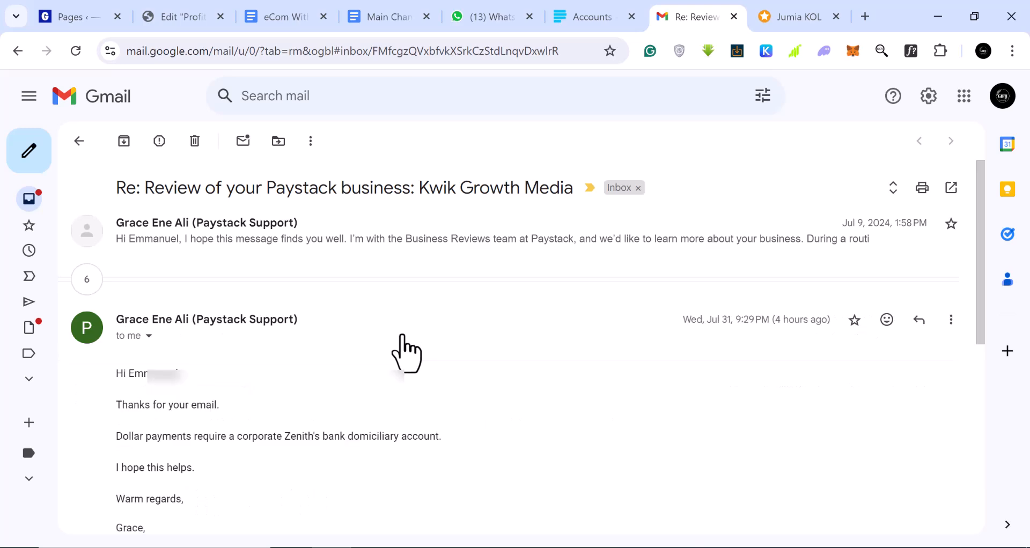
{"action": "scroll", "coordinate": [387, 373], "scroll_direction": "down", "scroll_amount": 3}
{"action": "scroll", "coordinate": [387, 373], "scroll_direction": "up", "scroll_amount": 1}
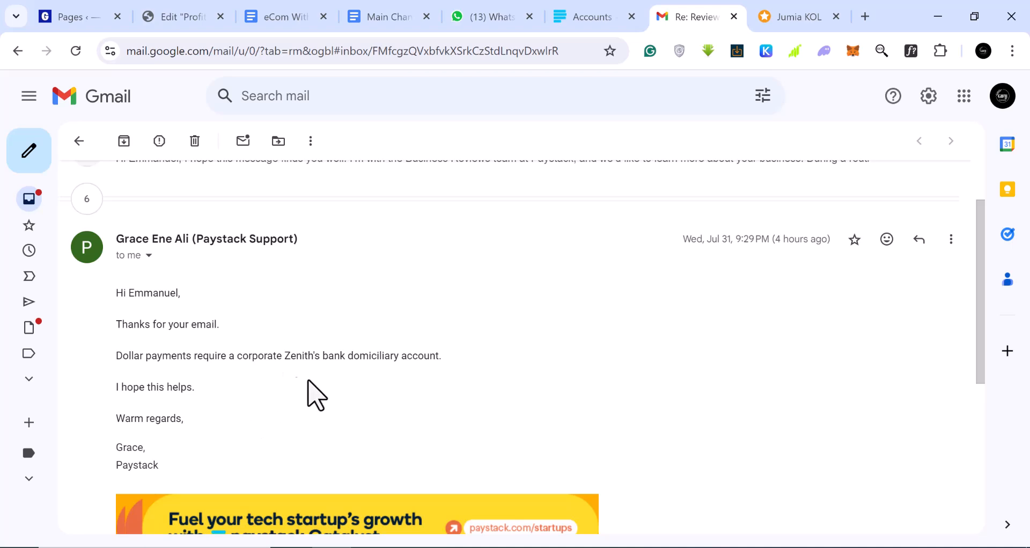
{"action": "left_click_drag", "start_coordinate": [116, 356], "coordinate": [445, 366]}
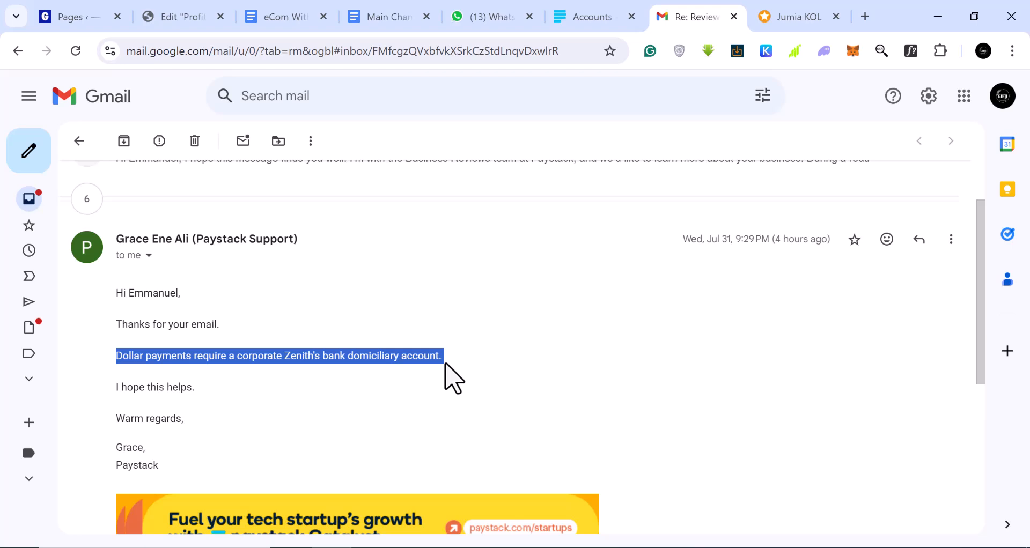
{"action": "left_click", "coordinate": [301, 356]}
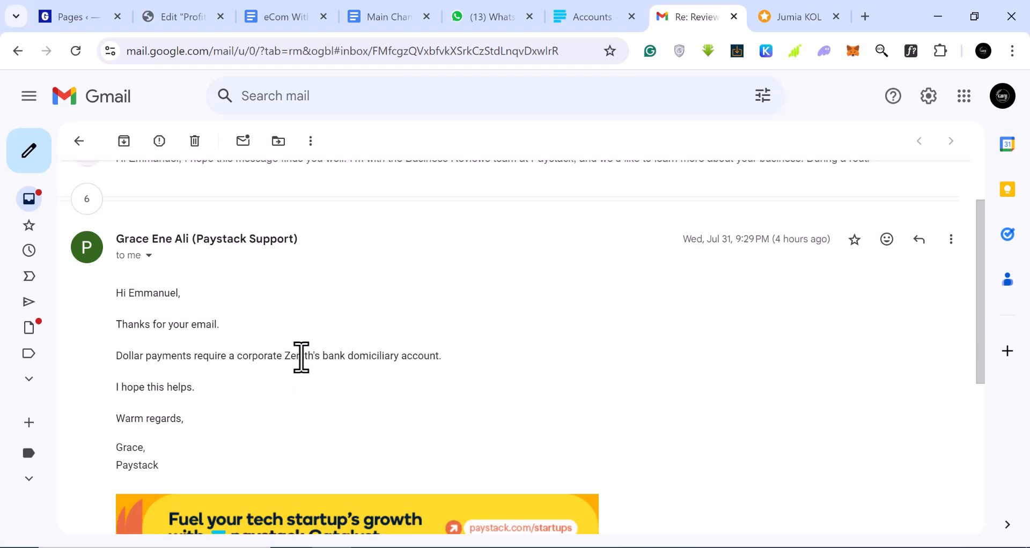
{"action": "left_click_drag", "start_coordinate": [283, 358], "coordinate": [319, 357]}
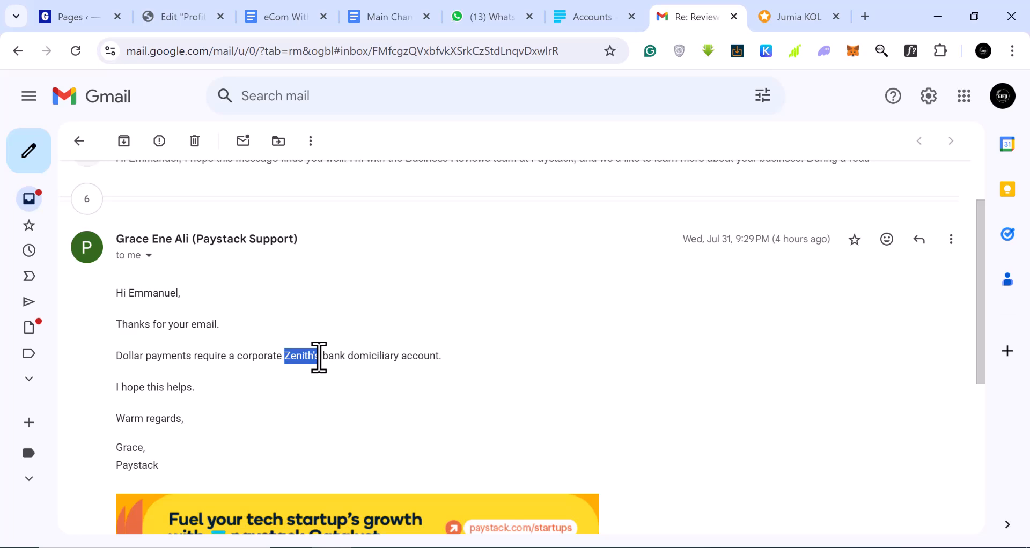
{"action": "left_click", "coordinate": [319, 356]}
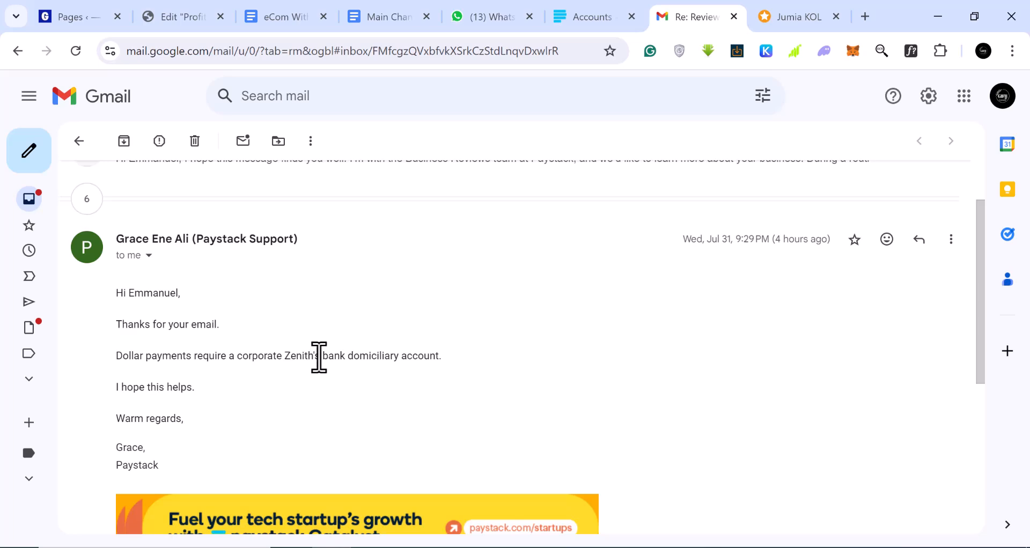
{"action": "scroll", "coordinate": [319, 357], "scroll_direction": "down", "scroll_amount": 5}
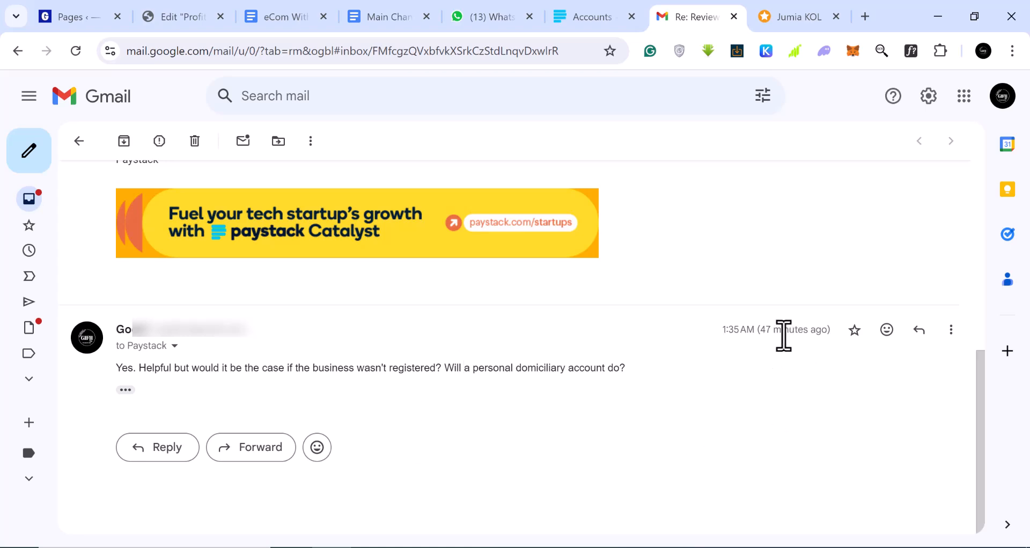
{"action": "scroll", "coordinate": [449, 434], "scroll_direction": "up", "scroll_amount": 2}
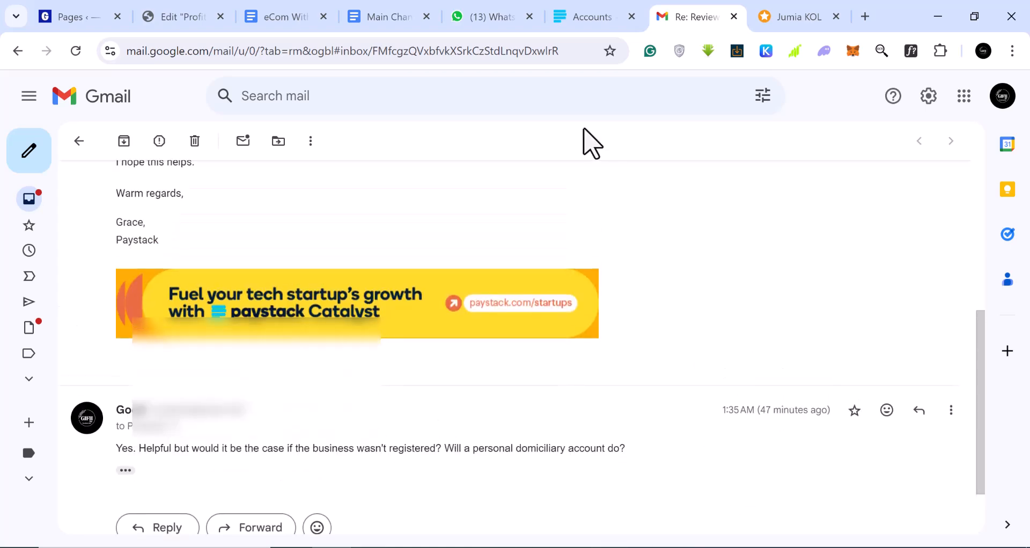
{"action": "left_click", "coordinate": [590, 17]}
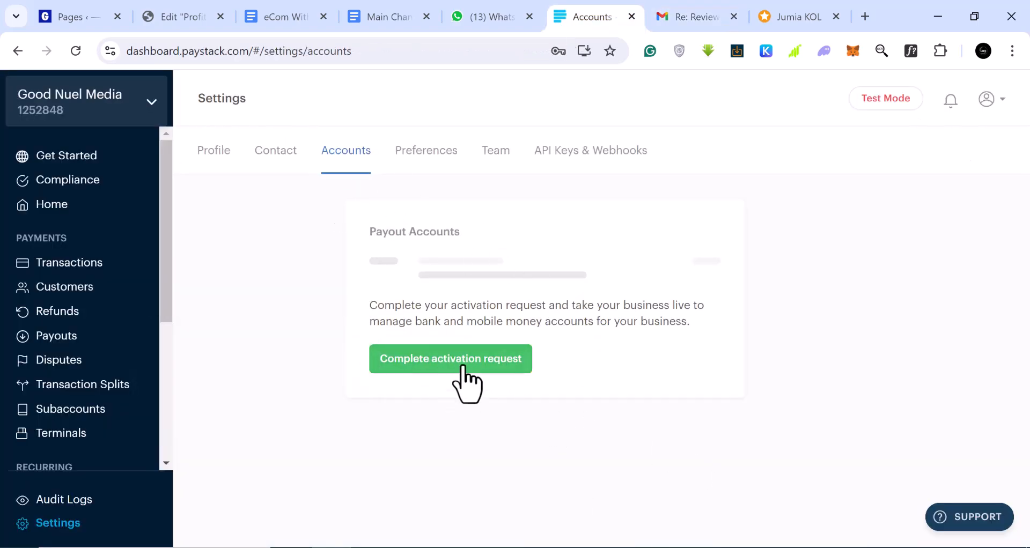
Step: In payment preferences, keep NGN as the default currency
{"action": "left_click", "coordinate": [428, 155]}
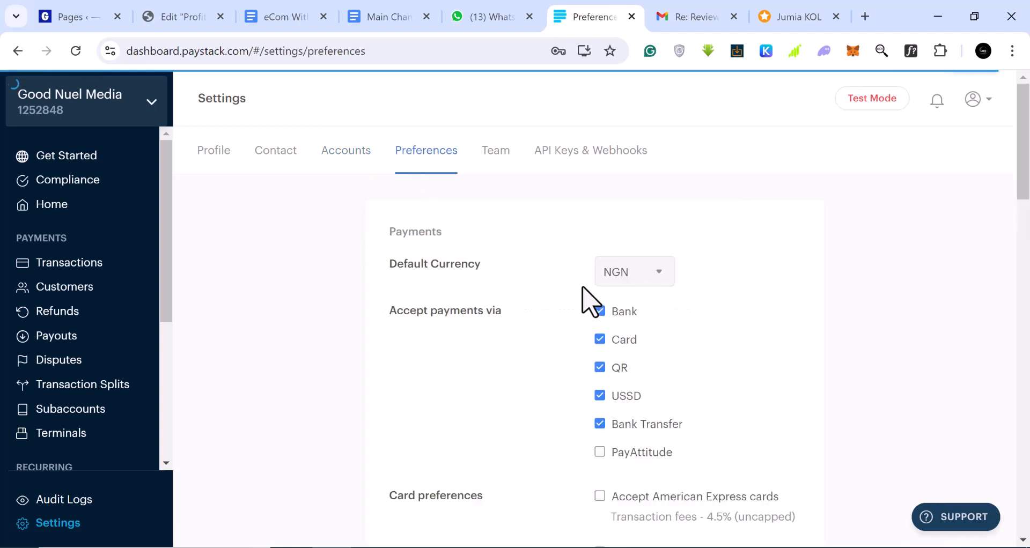
{"action": "left_click", "coordinate": [659, 273]}
{"action": "left_click", "coordinate": [659, 294]}
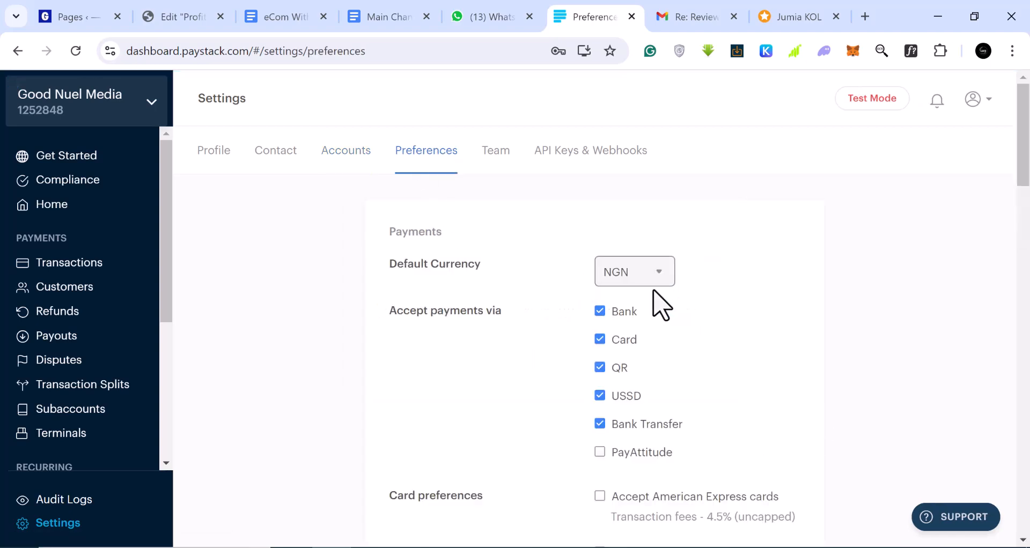
{"action": "scroll", "coordinate": [651, 313], "scroll_direction": "down", "scroll_amount": 3}
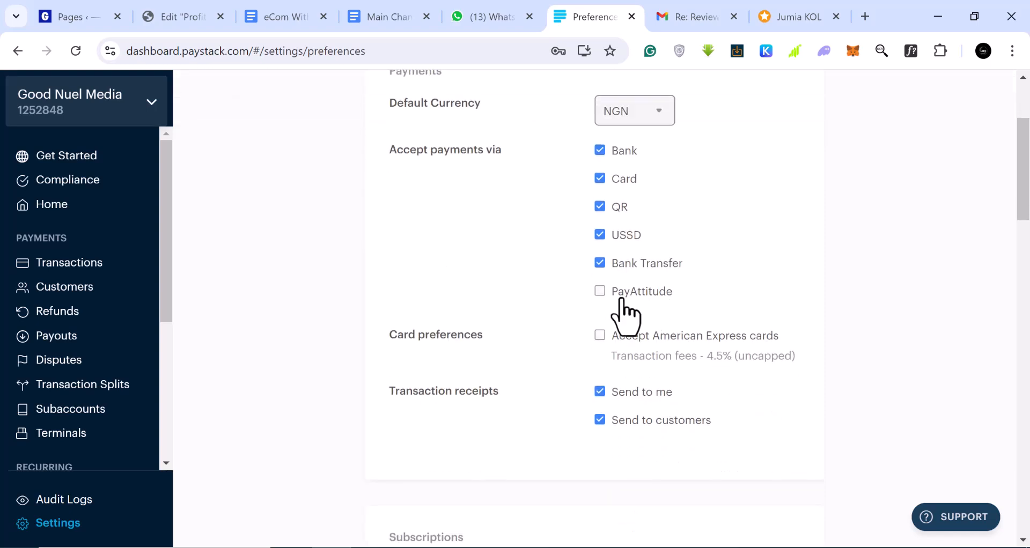
{"action": "scroll", "coordinate": [625, 316], "scroll_direction": "down", "scroll_amount": 6}
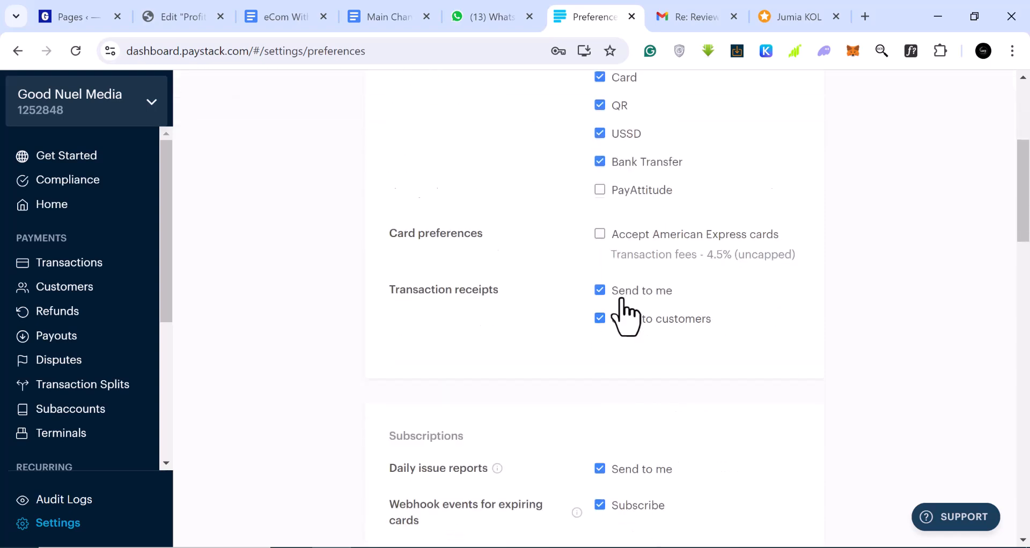
{"action": "scroll", "coordinate": [628, 313], "scroll_direction": "down", "scroll_amount": 6}
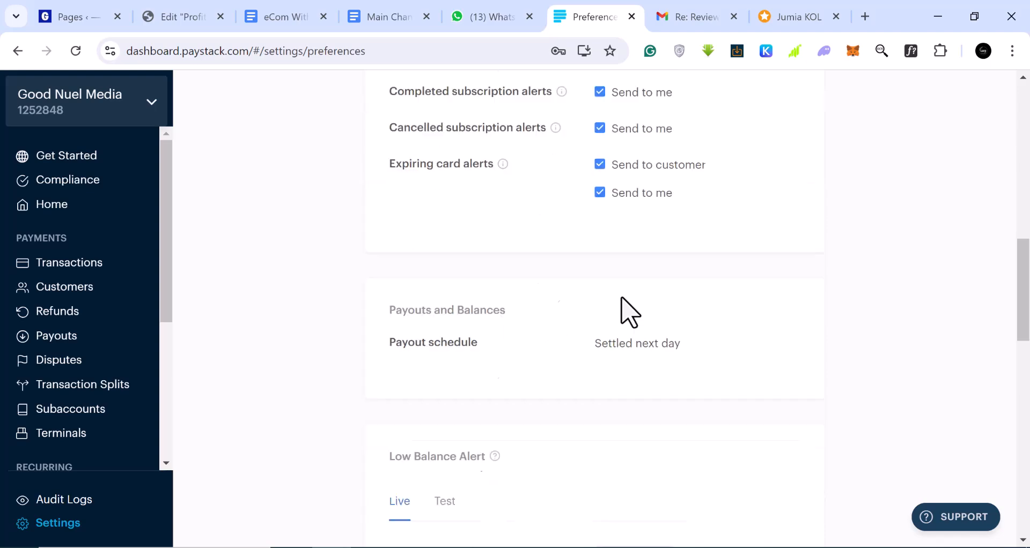
{"action": "scroll", "coordinate": [628, 312], "scroll_direction": "up", "scroll_amount": 10}
{"action": "scroll", "coordinate": [617, 306], "scroll_direction": "up", "scroll_amount": 3}
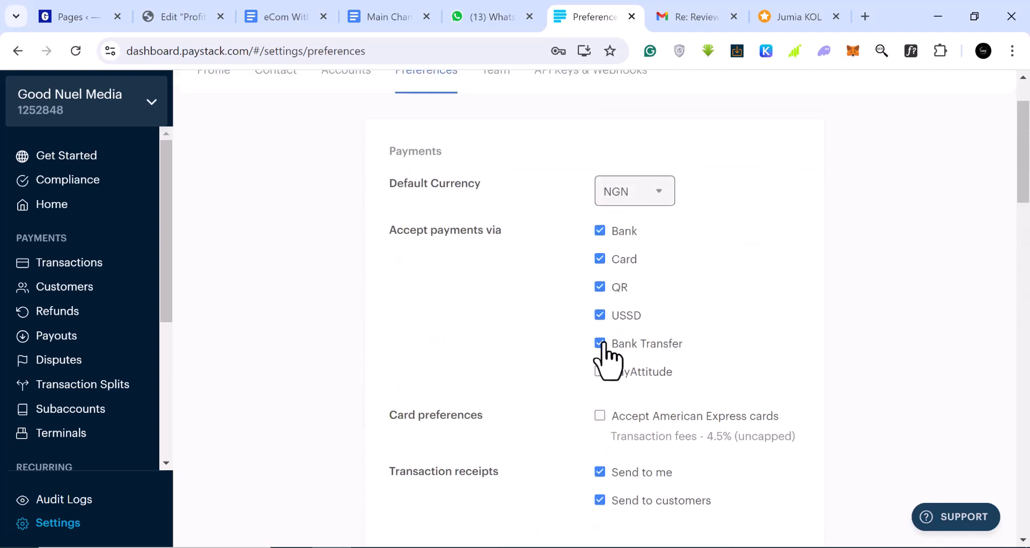
Step: Enable PayAttitude payments and decline the American Express fee, leaving Amex cards disabled
{"action": "left_click", "coordinate": [601, 372]}
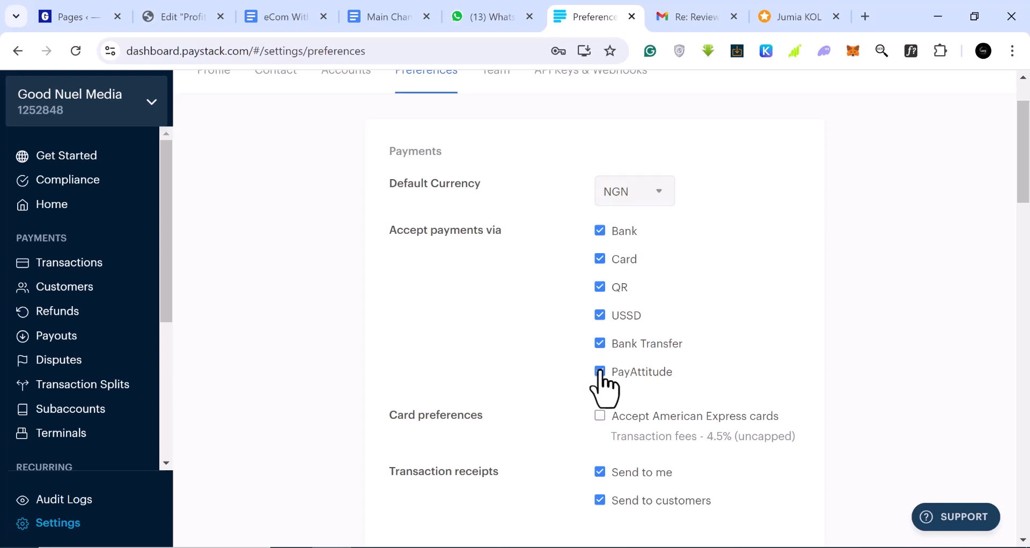
{"action": "scroll", "coordinate": [640, 463], "scroll_direction": "down", "scroll_amount": 2}
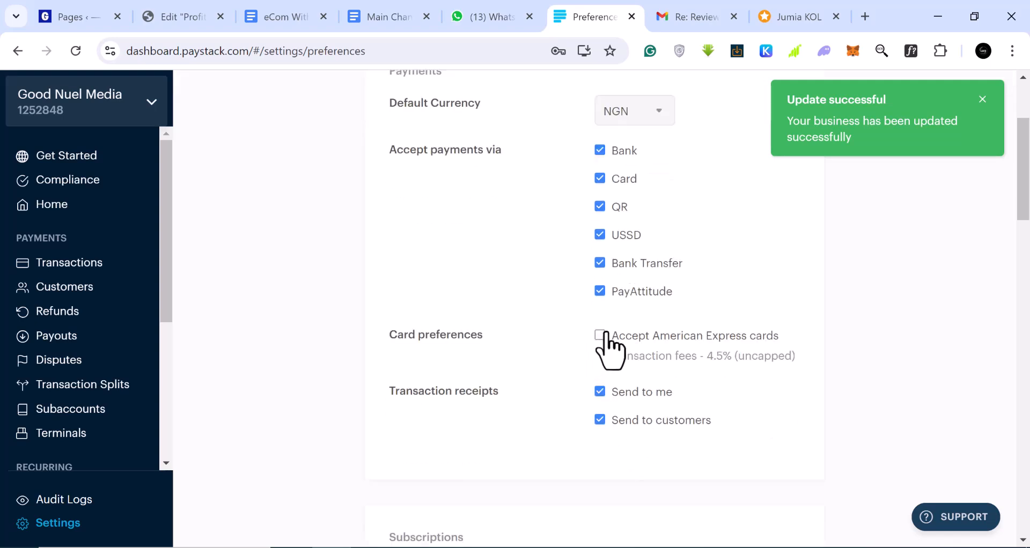
{"action": "left_click", "coordinate": [601, 335]}
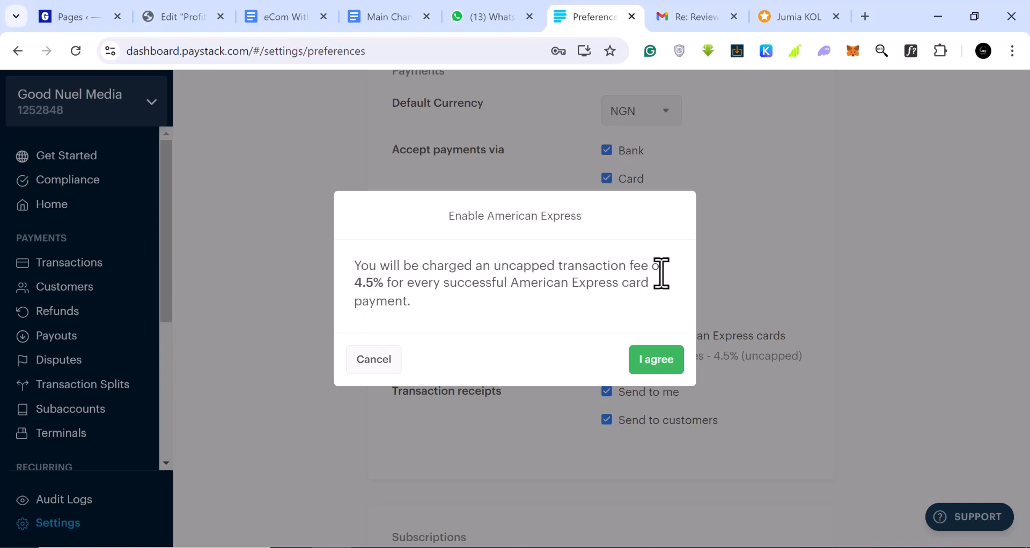
{"action": "left_click", "coordinate": [382, 359]}
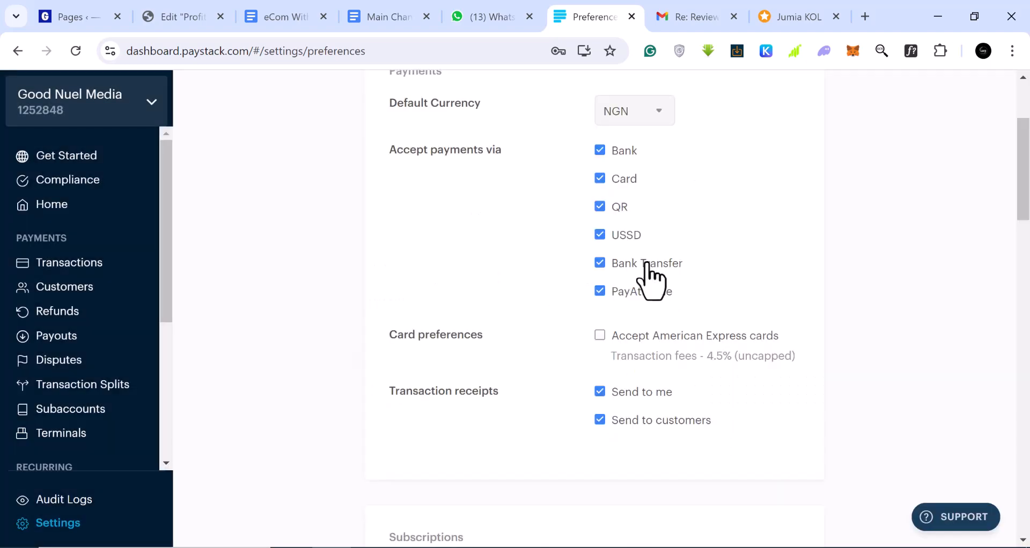
Step: Scroll the sidebar down to Commerce and open Payment Pages
{"action": "scroll", "coordinate": [647, 300], "scroll_direction": "up", "scroll_amount": 2}
{"action": "scroll", "coordinate": [651, 310], "scroll_direction": "up", "scroll_amount": 1}
{"action": "scroll", "coordinate": [655, 307], "scroll_direction": "down", "scroll_amount": 2}
{"action": "scroll", "coordinate": [105, 402], "scroll_direction": "down", "scroll_amount": 1}
{"action": "scroll", "coordinate": [108, 411], "scroll_direction": "down", "scroll_amount": 2}
{"action": "scroll", "coordinate": [107, 408], "scroll_direction": "down", "scroll_amount": 2}
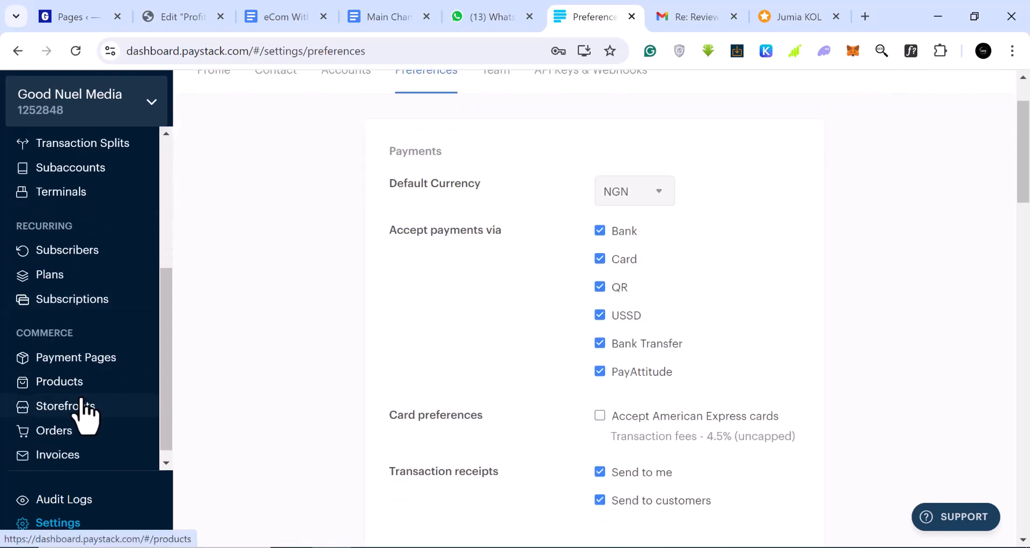
{"action": "left_click", "coordinate": [79, 365]}
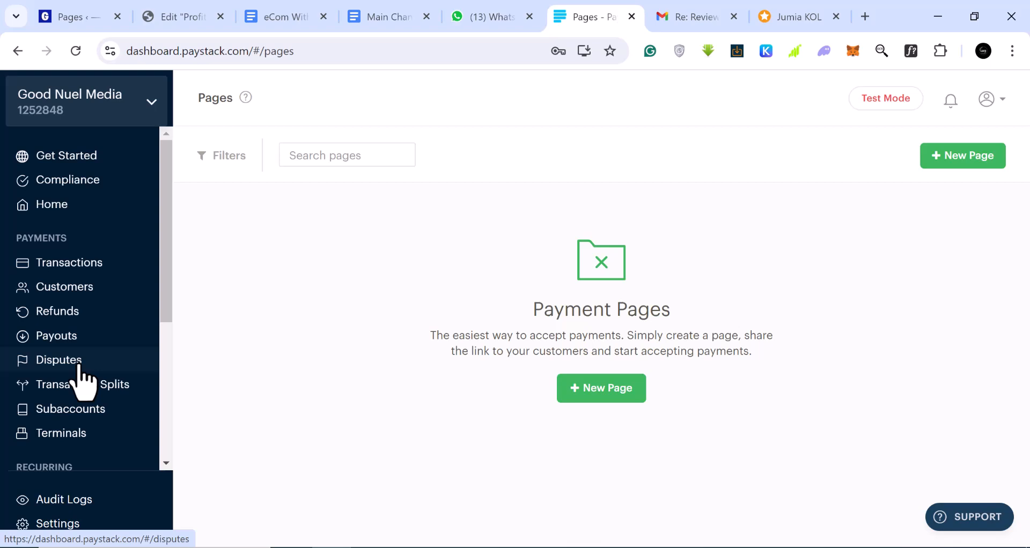
Step: Start a new payment page and choose the One-time Payment type
{"action": "left_click", "coordinate": [612, 398]}
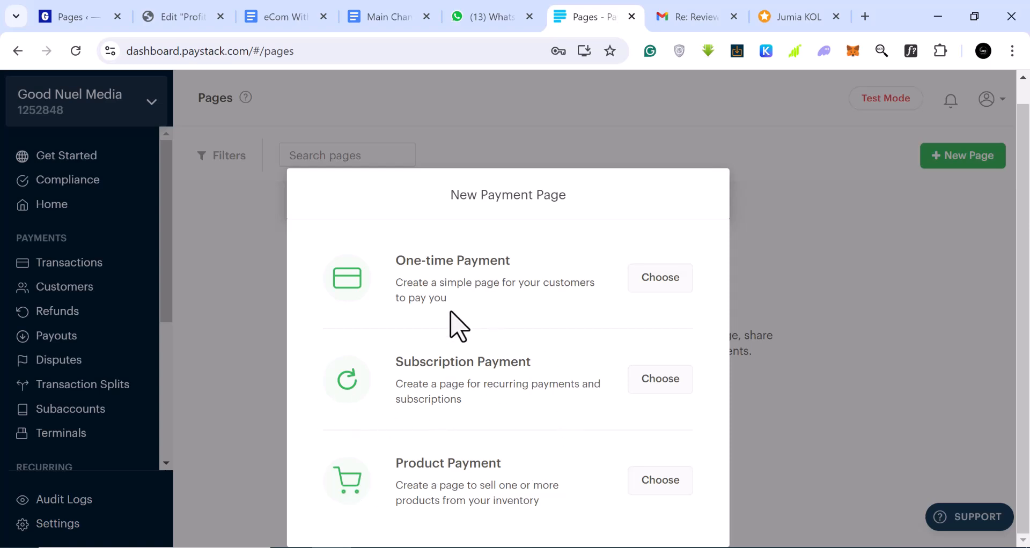
{"action": "scroll", "coordinate": [451, 316], "scroll_direction": "up", "scroll_amount": 1}
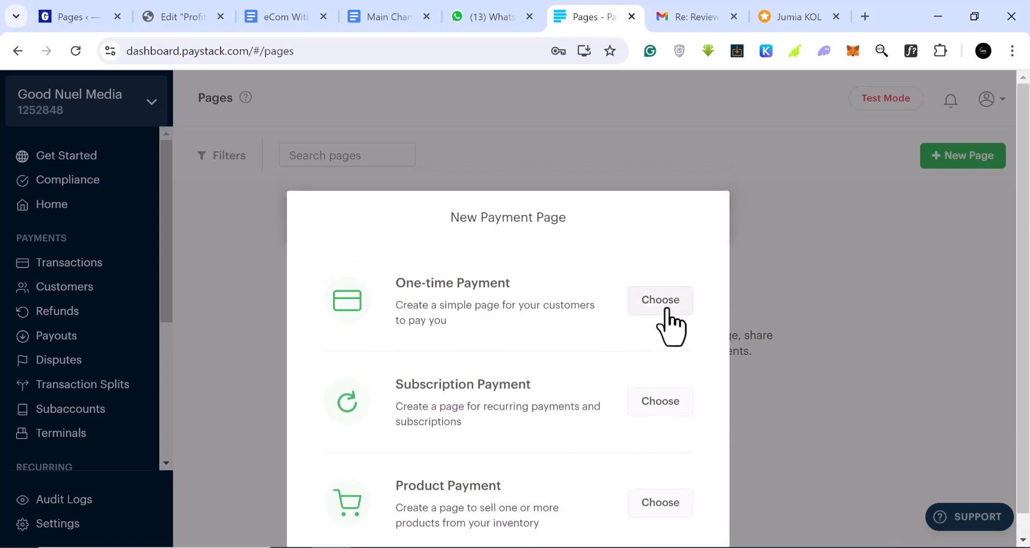
{"action": "left_click", "coordinate": [666, 310]}
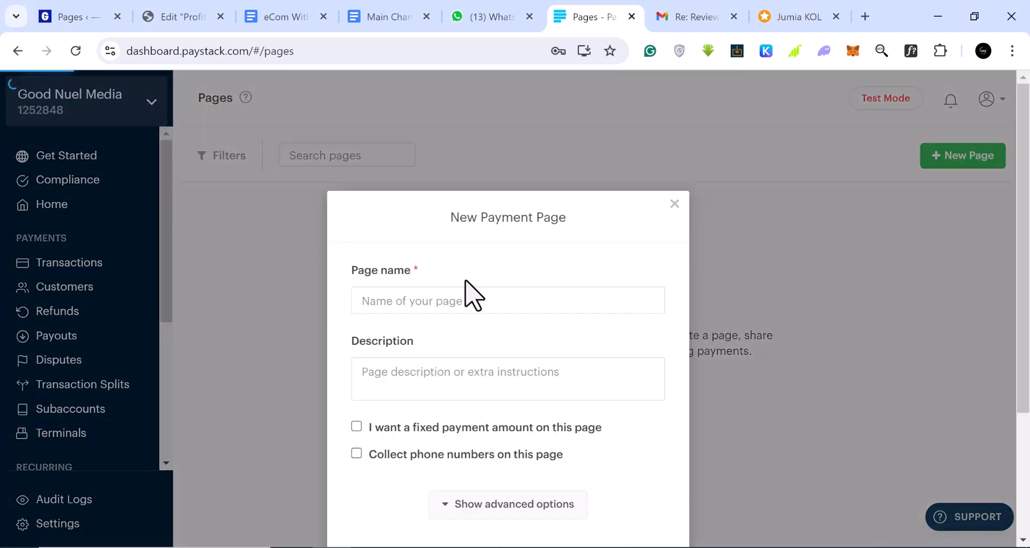
Step: Name the page 'How to Paystack' and enter its description
{"action": "left_click", "coordinate": [467, 300]}
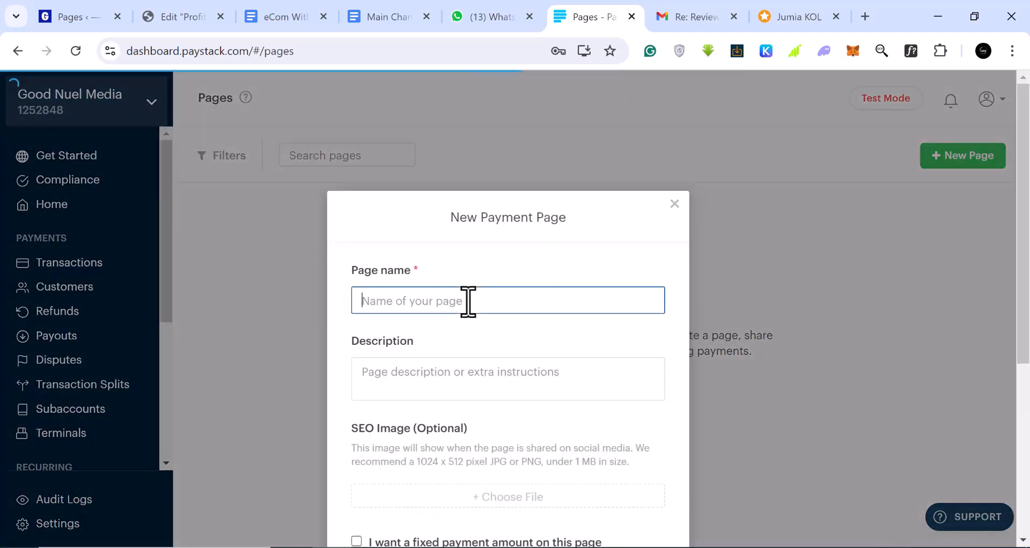
{"action": "type", "text": "How to Paystack"}
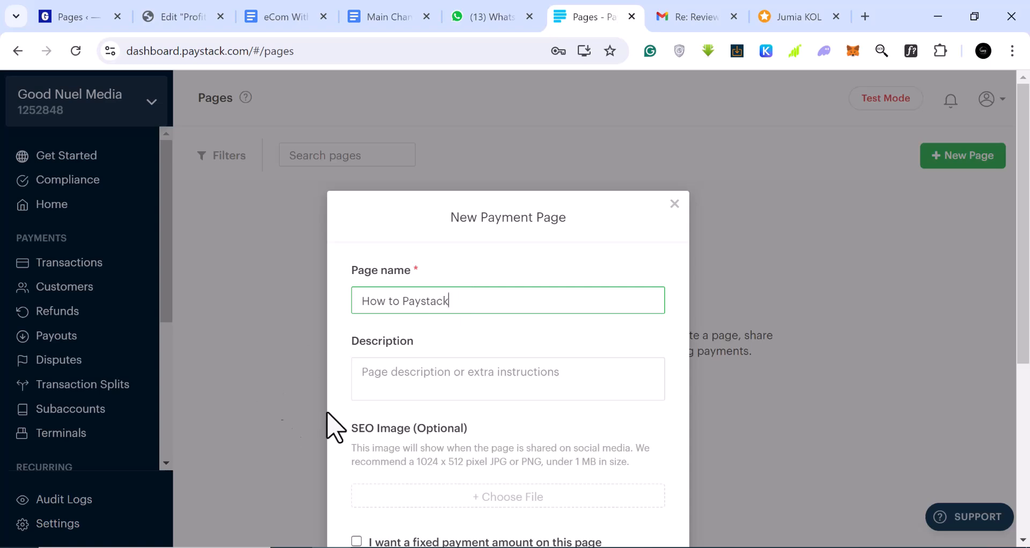
{"action": "left_click", "coordinate": [431, 382]}
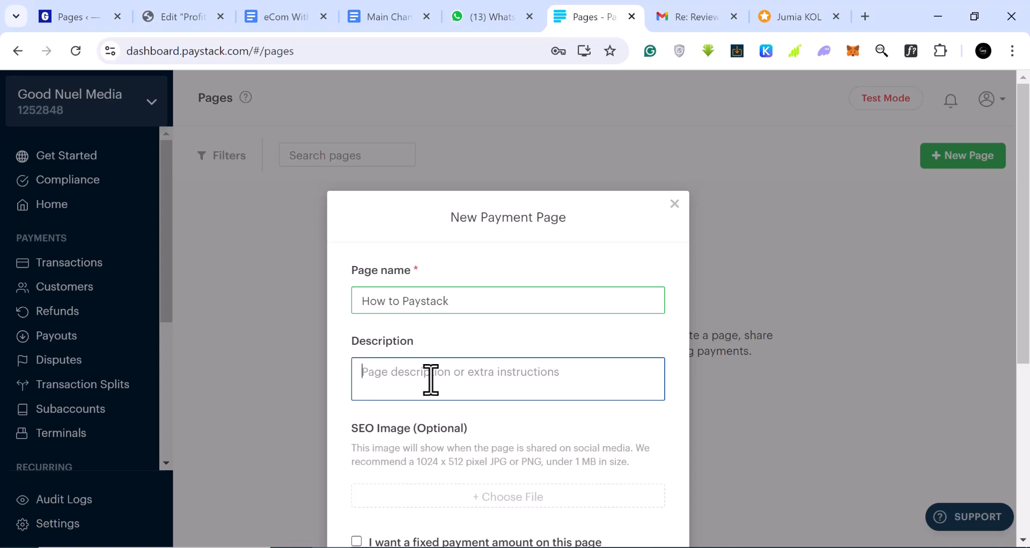
{"action": "type", "text": "This sis on how to use paysrack"}
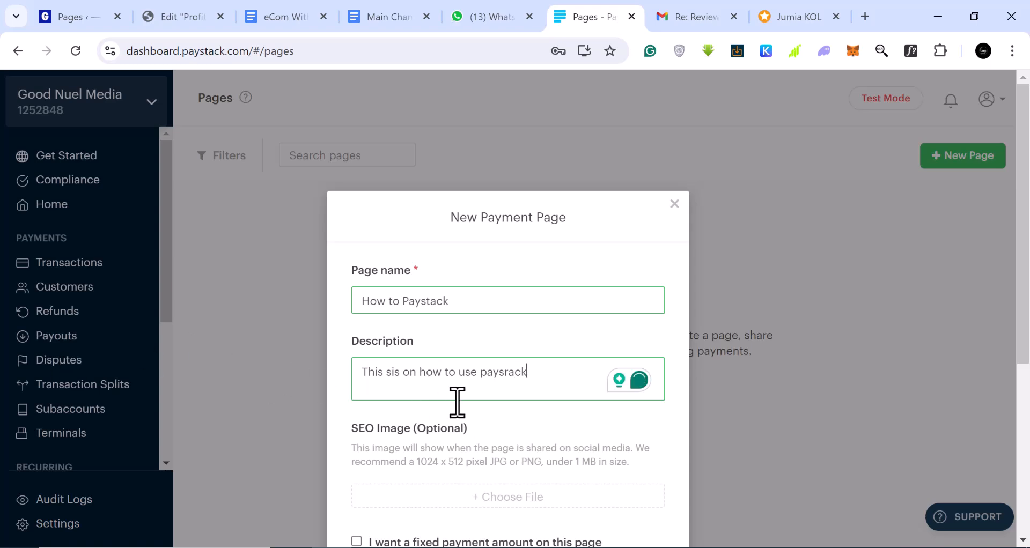
Step: Require a fixed payment amount, collect phone numbers, and enter the amount 10,000
{"action": "scroll", "coordinate": [408, 405], "scroll_direction": "down", "scroll_amount": 2}
{"action": "scroll", "coordinate": [429, 369], "scroll_direction": "down", "scroll_amount": 3}
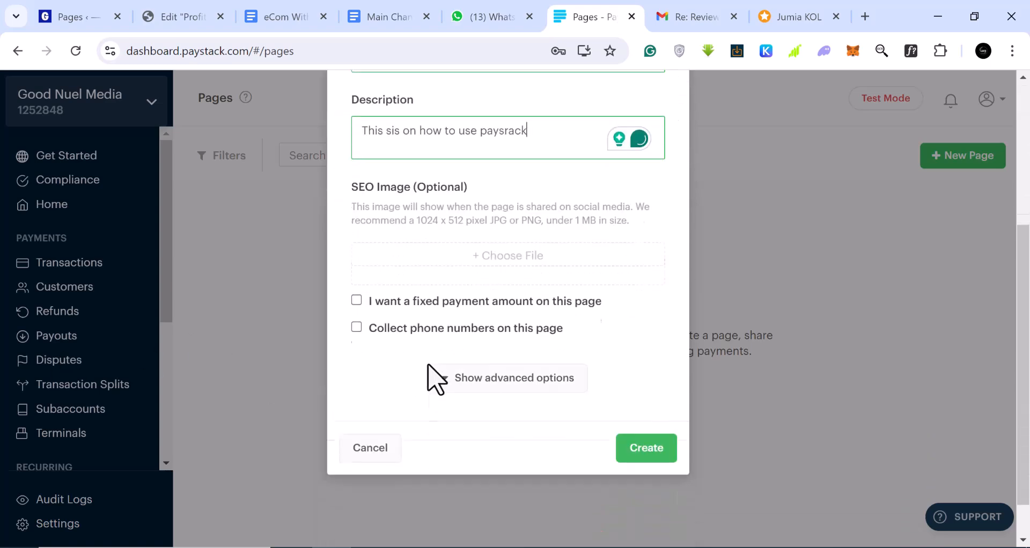
{"action": "left_click", "coordinate": [356, 301]}
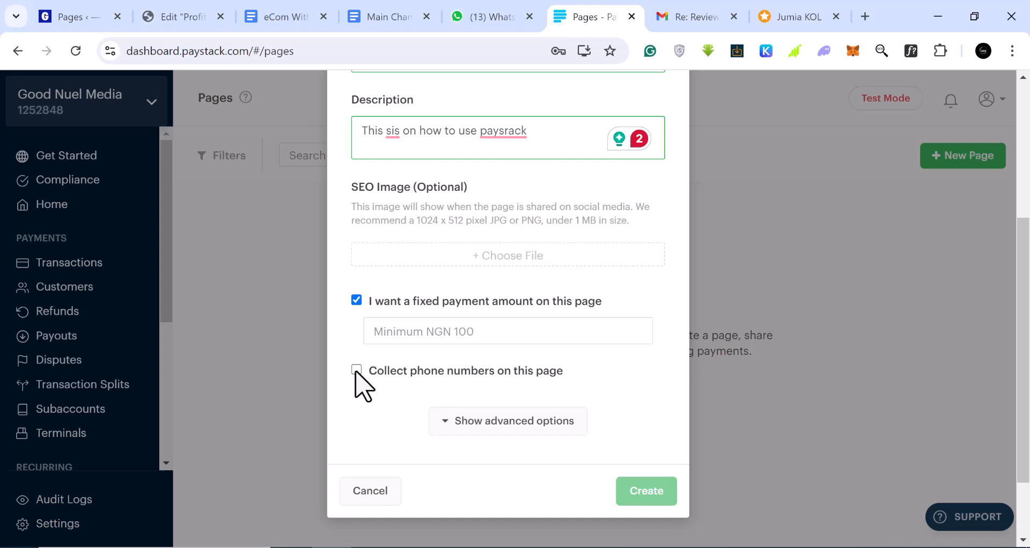
{"action": "left_click", "coordinate": [477, 338]}
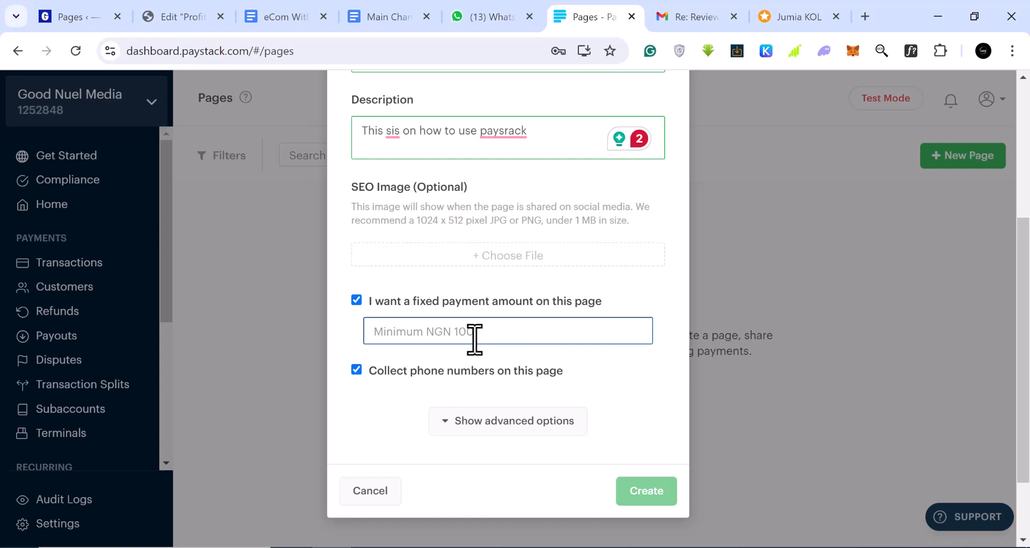
{"action": "left_click", "coordinate": [356, 301]}
{"action": "left_click", "coordinate": [356, 327]}
{"action": "left_click", "coordinate": [356, 300]}
{"action": "left_click", "coordinate": [357, 301]}
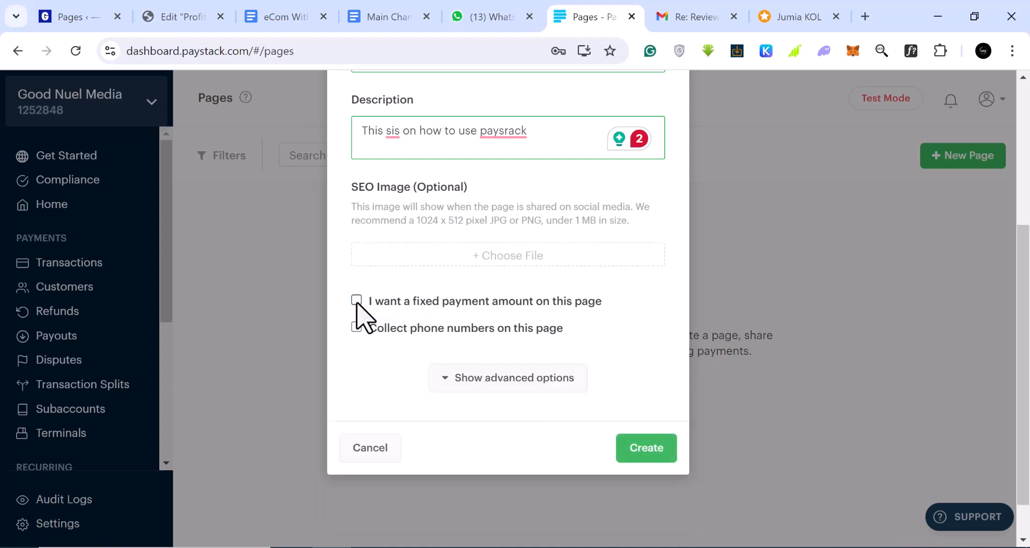
{"action": "left_click", "coordinate": [357, 301]}
{"action": "left_click", "coordinate": [357, 370]}
{"action": "left_click", "coordinate": [432, 328]}
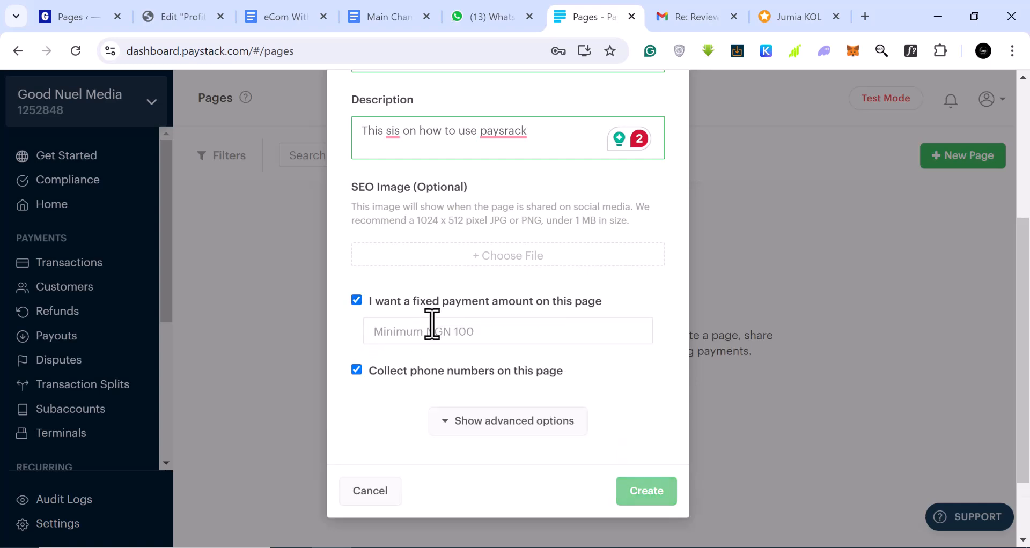
{"action": "type", "text": "1000"}
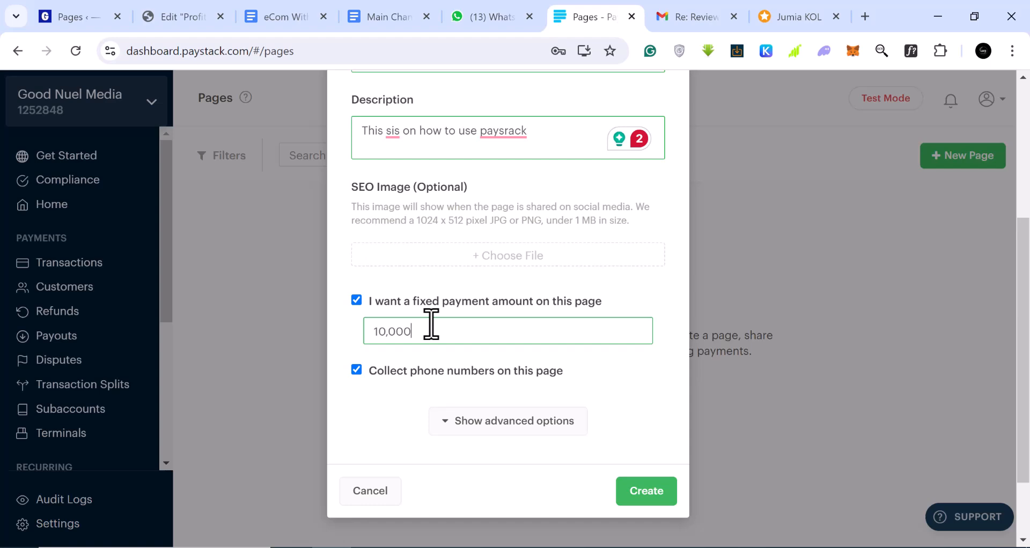
Step: Under advanced options, enter goodnuel.com as the post-payment redirect URL
{"action": "left_click", "coordinate": [451, 424]}
{"action": "scroll", "coordinate": [524, 395], "scroll_direction": "down", "scroll_amount": 3}
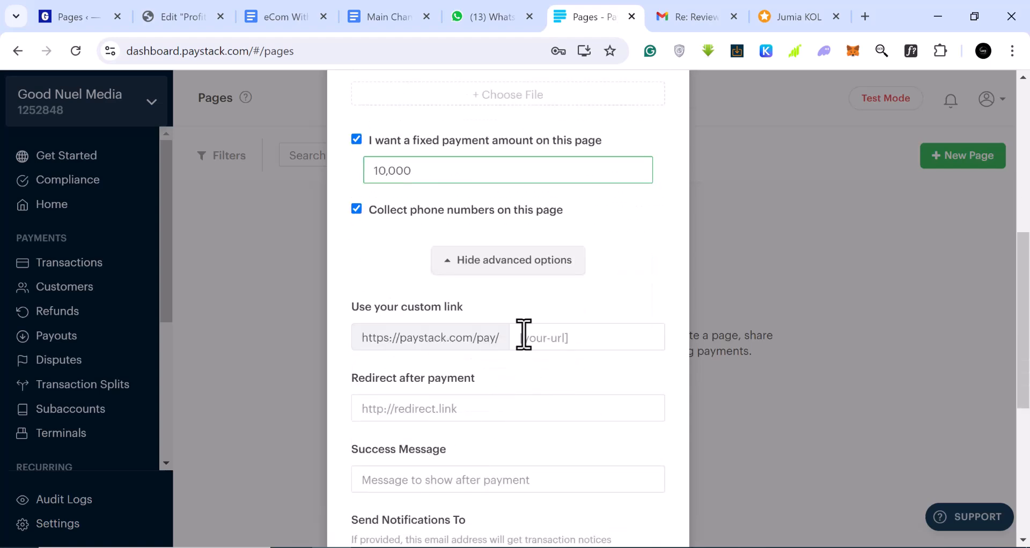
{"action": "left_click", "coordinate": [534, 344]}
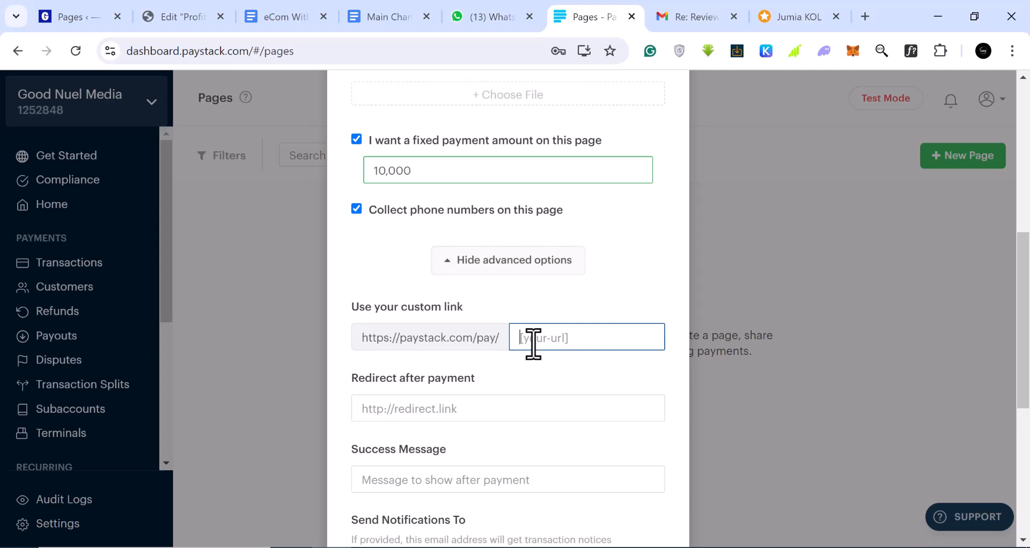
{"action": "left_click", "coordinate": [413, 414]}
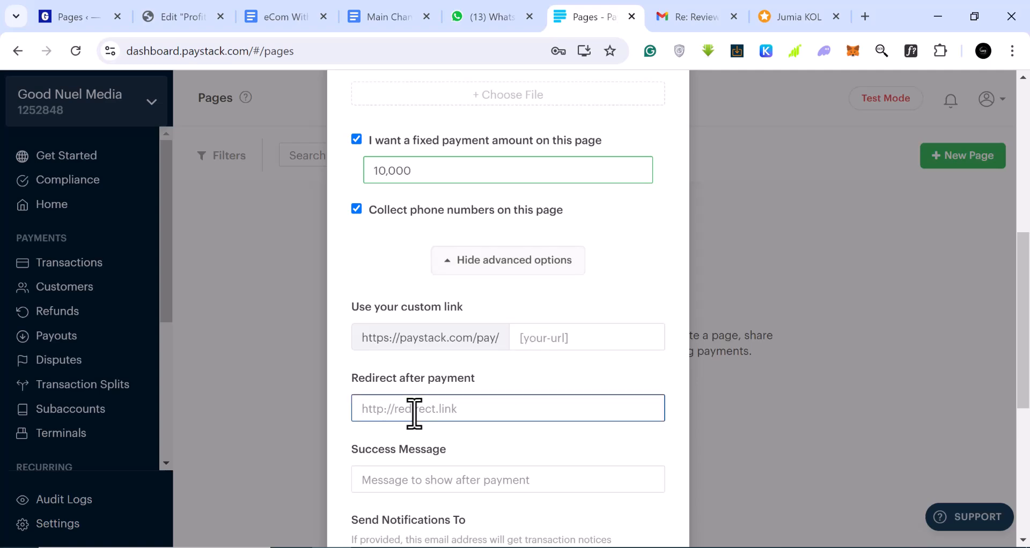
{"action": "type", "text": "goodnuel.com"}
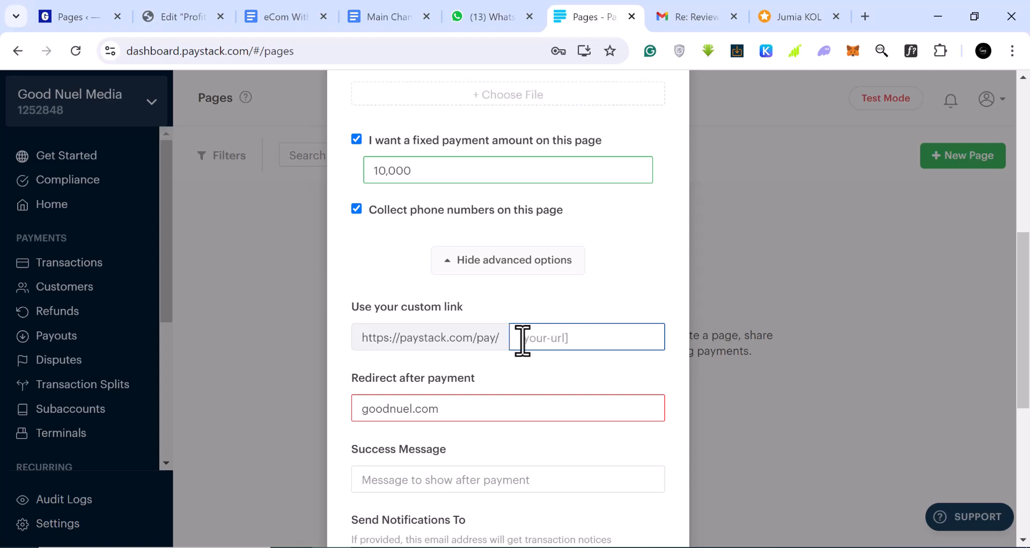
{"action": "scroll", "coordinate": [541, 337], "scroll_direction": "down", "scroll_amount": 3}
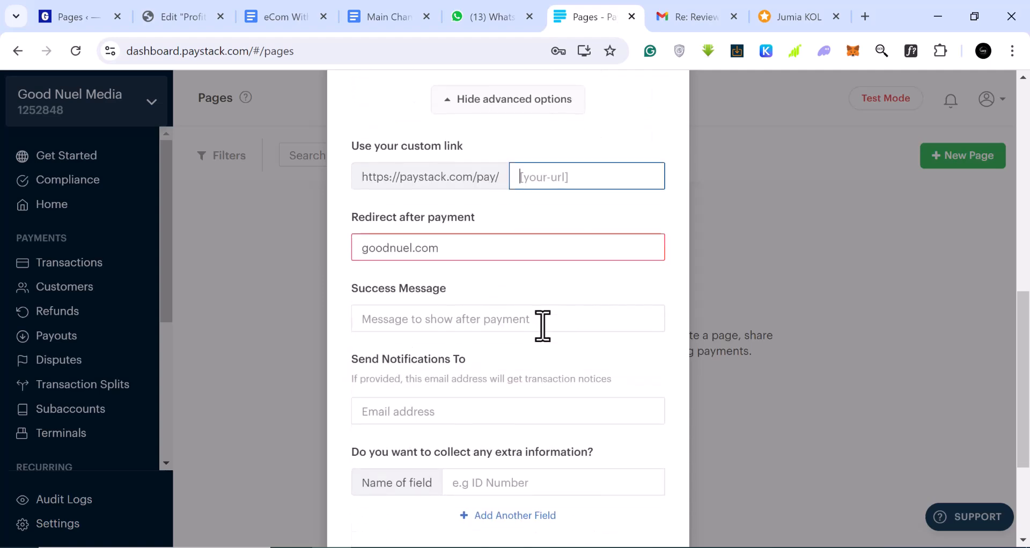
{"action": "scroll", "coordinate": [542, 325], "scroll_direction": "down", "scroll_amount": 2}
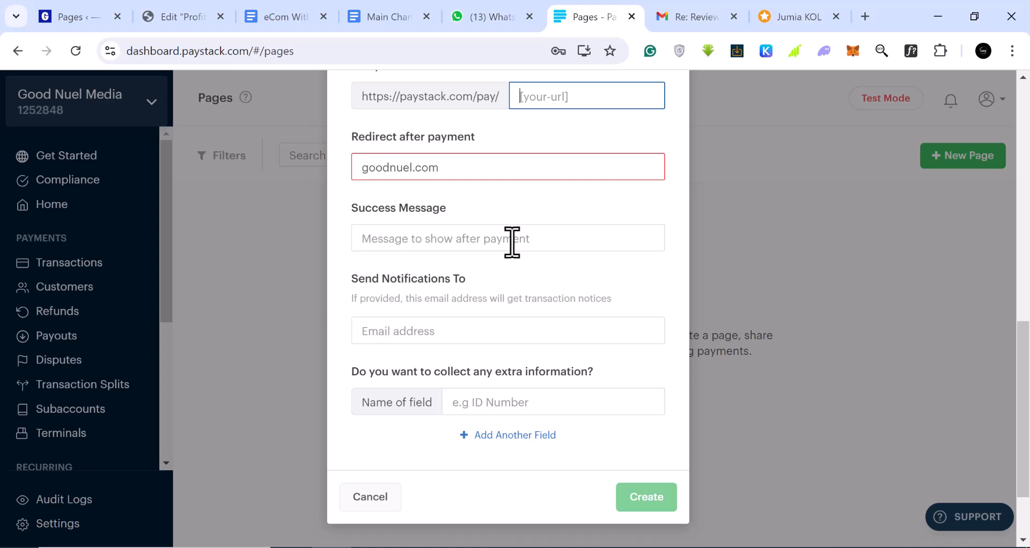
{"action": "scroll", "coordinate": [512, 241], "scroll_direction": "up", "scroll_amount": 2}
{"action": "left_click", "coordinate": [398, 254]}
{"action": "left_click_drag", "start_coordinate": [398, 180], "coordinate": [369, 183]}
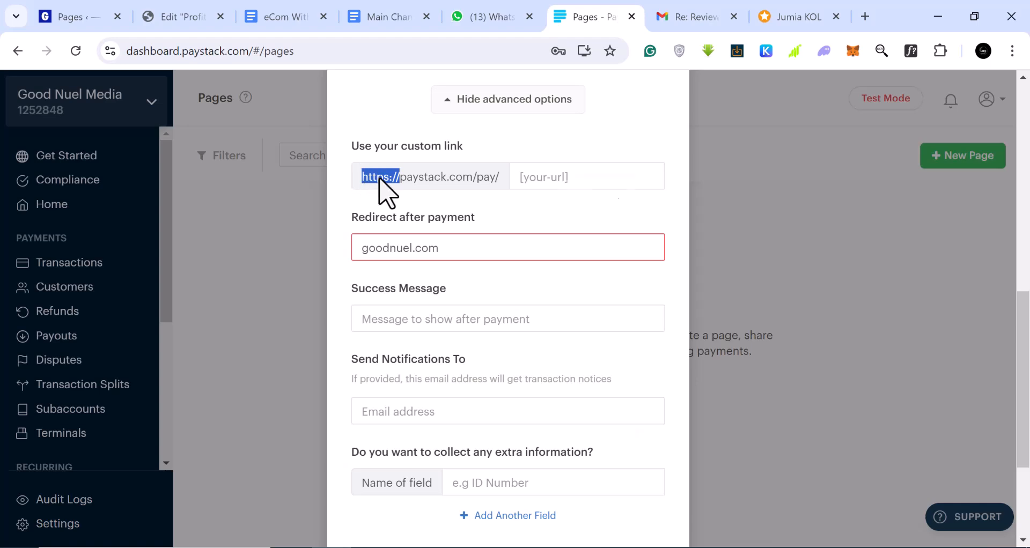
{"action": "right_click", "coordinate": [379, 179]}
{"action": "left_click", "coordinate": [424, 196]}
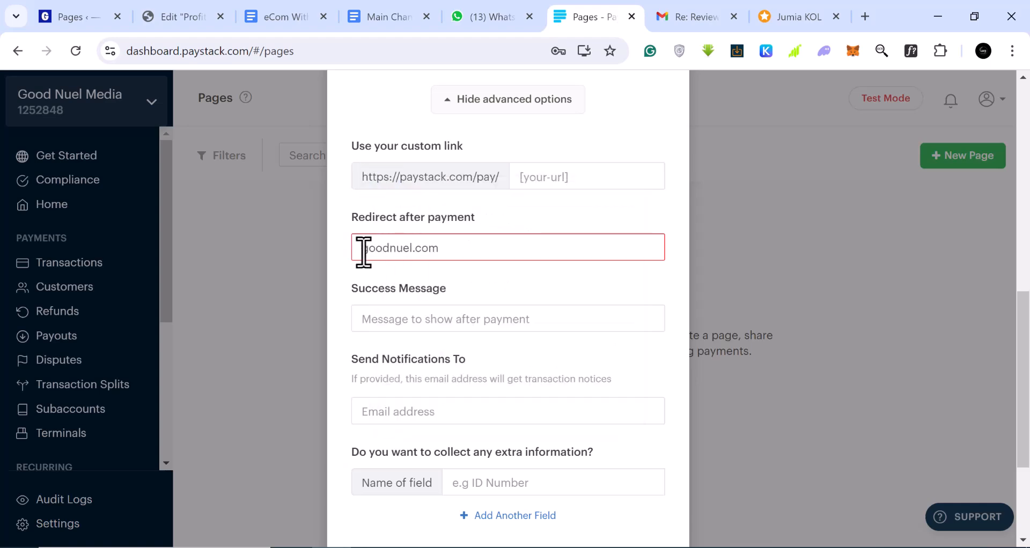
{"action": "right_click", "coordinate": [364, 250]}
{"action": "left_click", "coordinate": [418, 406]}
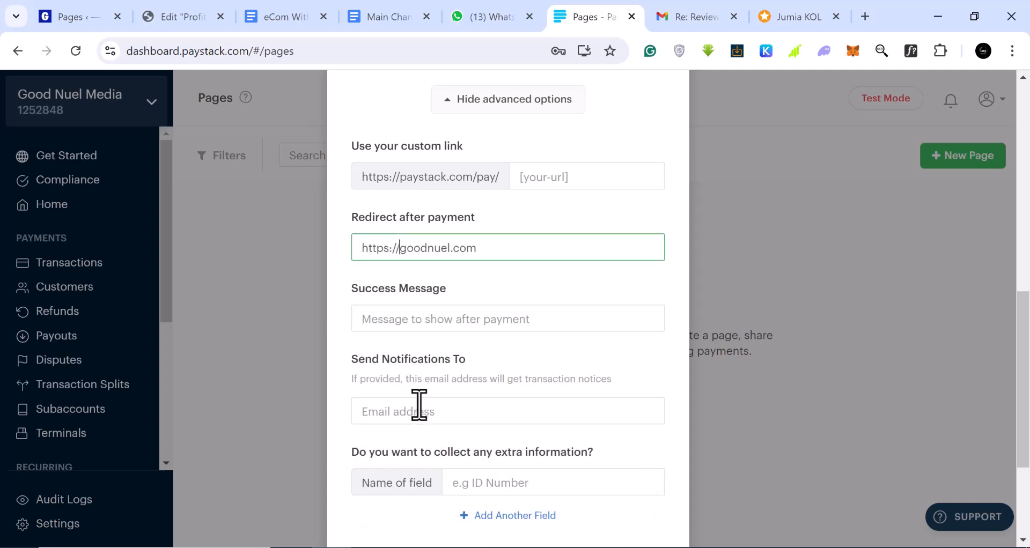
{"action": "scroll", "coordinate": [545, 303], "scroll_direction": "down", "scroll_amount": 3}
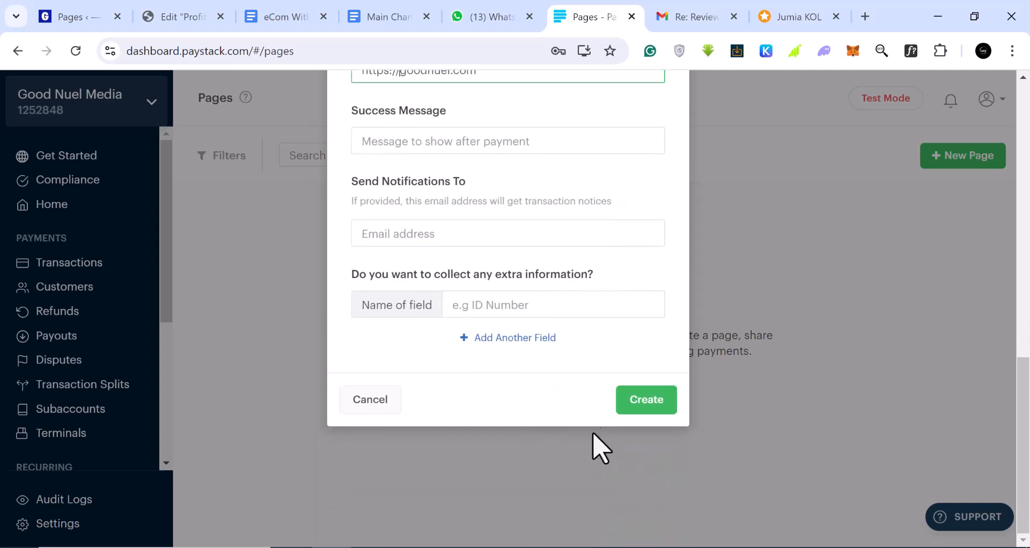
Step: Create the How to Paystack page, then copy its link from the success dialog
{"action": "left_click", "coordinate": [661, 406]}
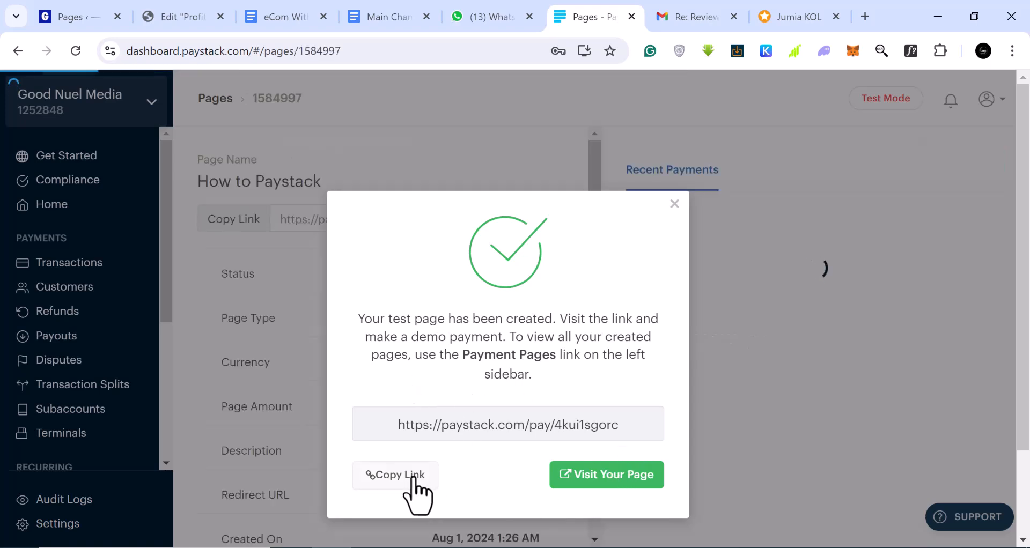
{"action": "left_click", "coordinate": [409, 479]}
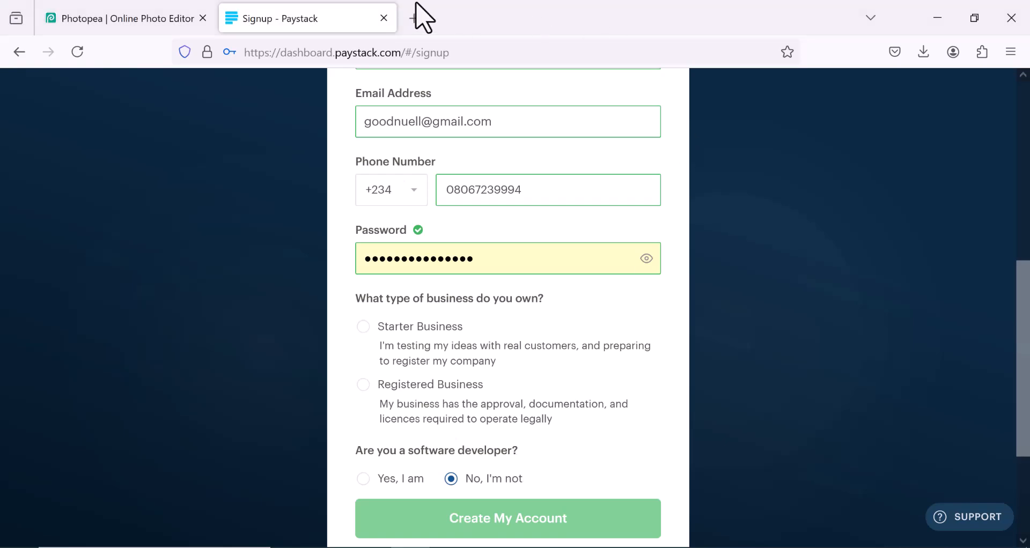
Step: Open the copied payment link in a new Firefox tab and view the NGN 10,000 checkout form
{"action": "left_click", "coordinate": [415, 21]}
{"action": "right_click", "coordinate": [361, 51]}
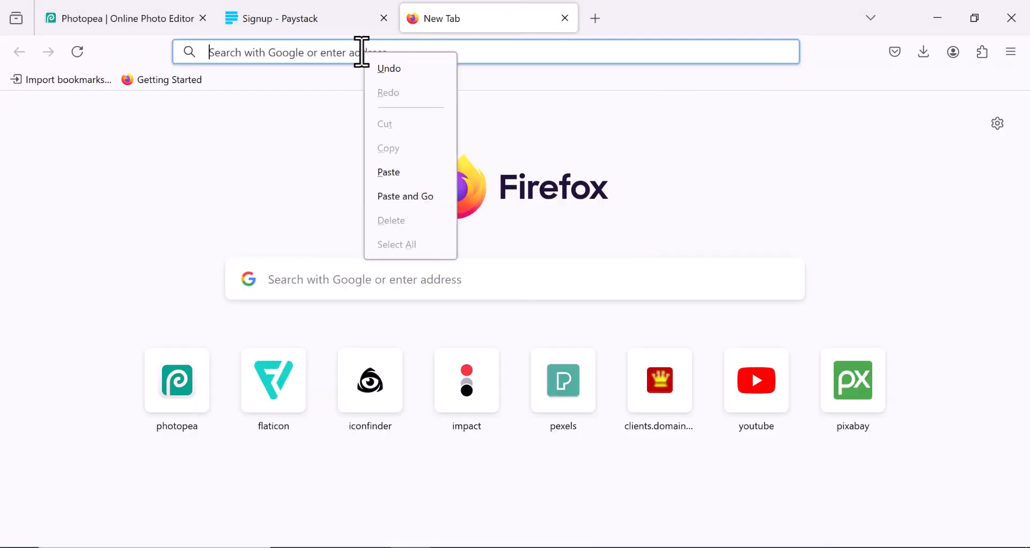
{"action": "left_click", "coordinate": [417, 197]}
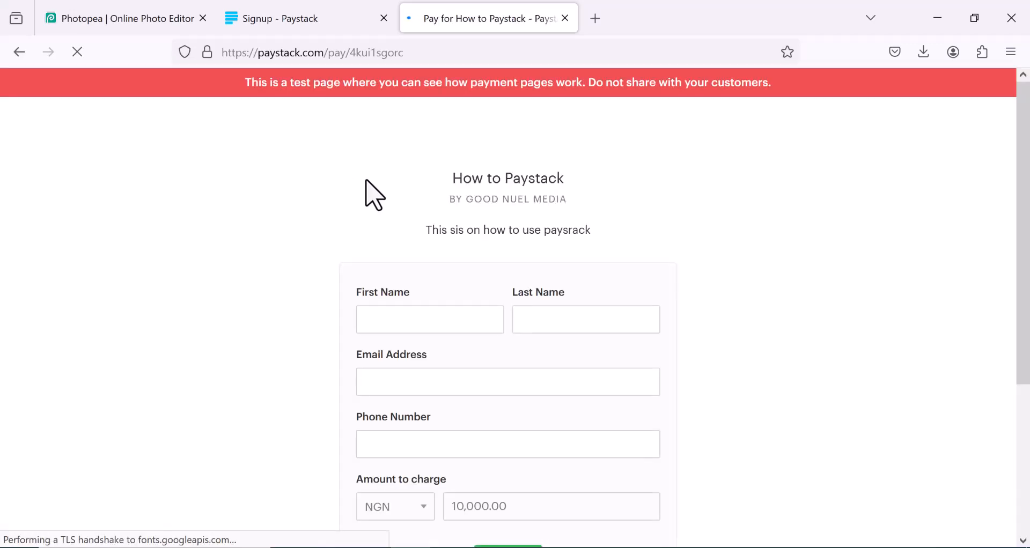
{"action": "scroll", "coordinate": [368, 193], "scroll_direction": "down", "scroll_amount": 3}
{"action": "scroll", "coordinate": [368, 193], "scroll_direction": "up", "scroll_amount": 3}
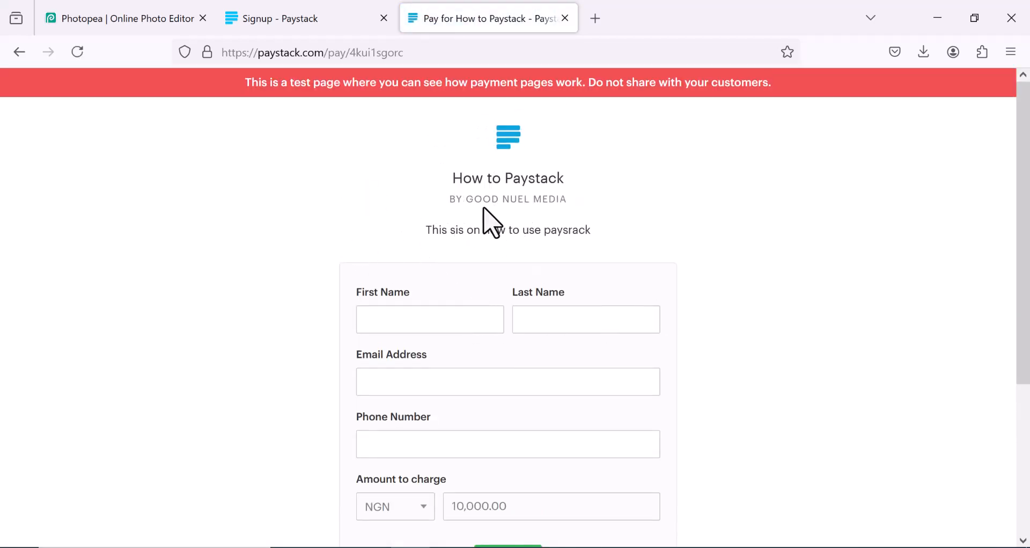
{"action": "scroll", "coordinate": [488, 224], "scroll_direction": "down", "scroll_amount": 1}
{"action": "scroll", "coordinate": [492, 221], "scroll_direction": "down", "scroll_amount": 7}
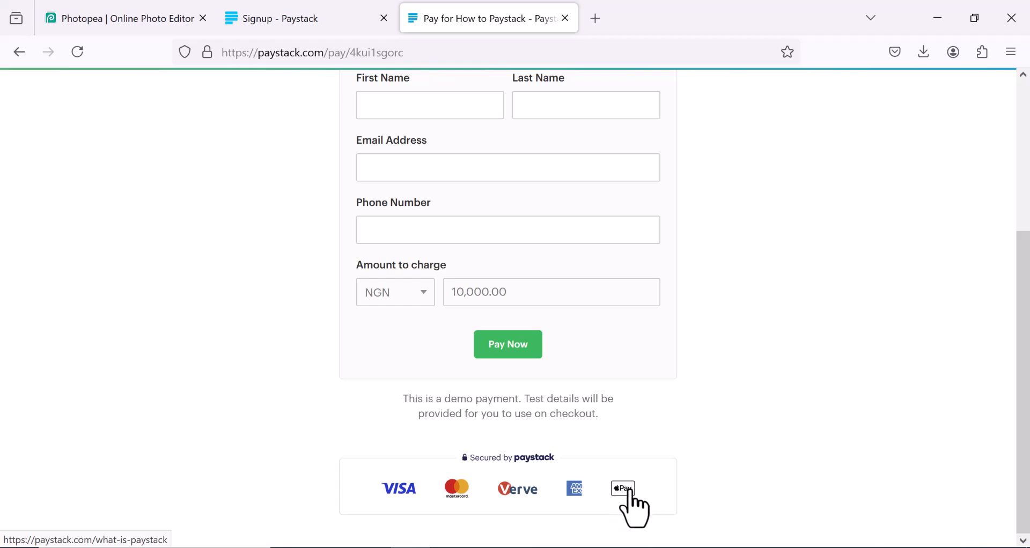
Step: Fill in the payer's first name, last name, email and phone number, then submit with Pay Now
{"action": "left_click", "coordinate": [527, 354]}
{"action": "scroll", "coordinate": [462, 258], "scroll_direction": "up", "scroll_amount": 3}
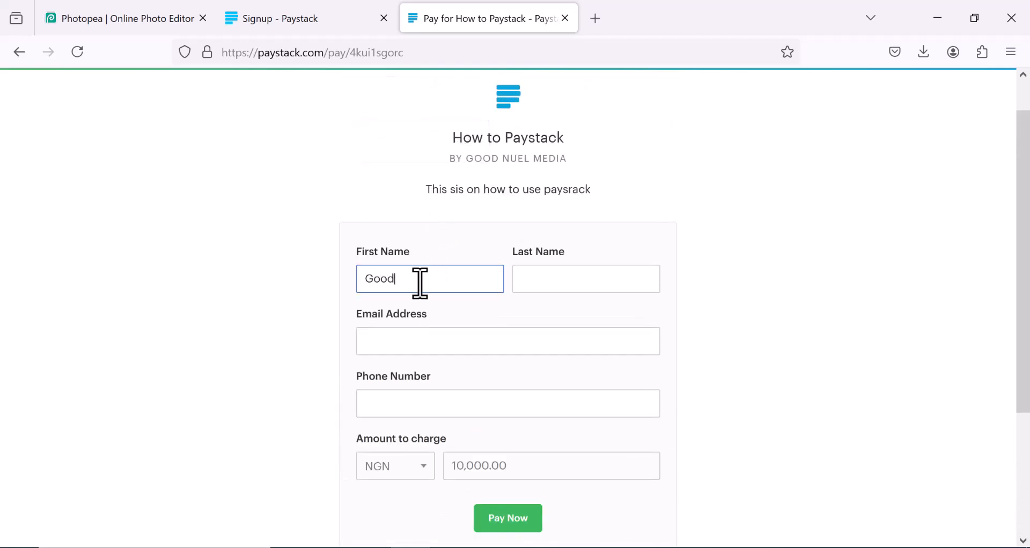
{"action": "left_click", "coordinate": [558, 280]}
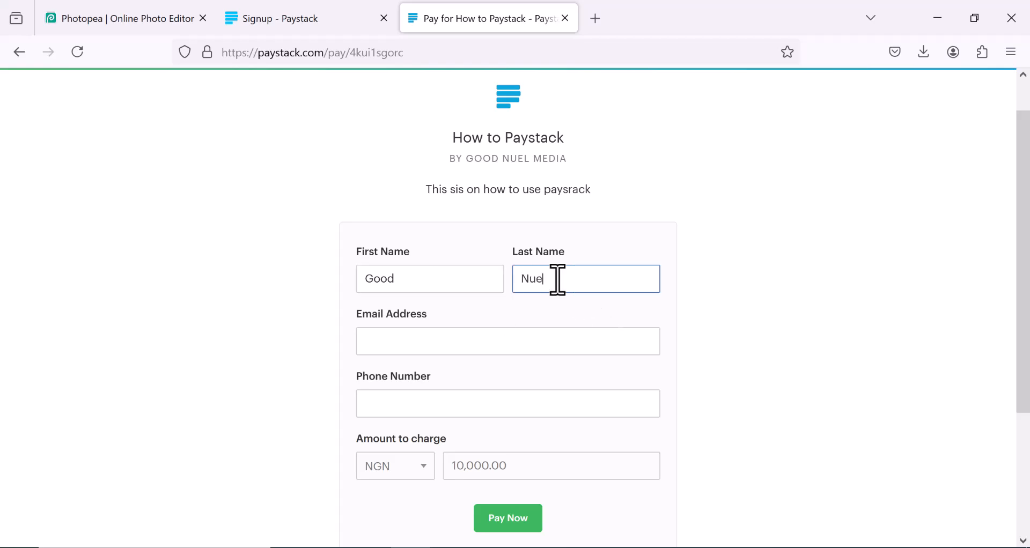
{"action": "left_click", "coordinate": [450, 340]}
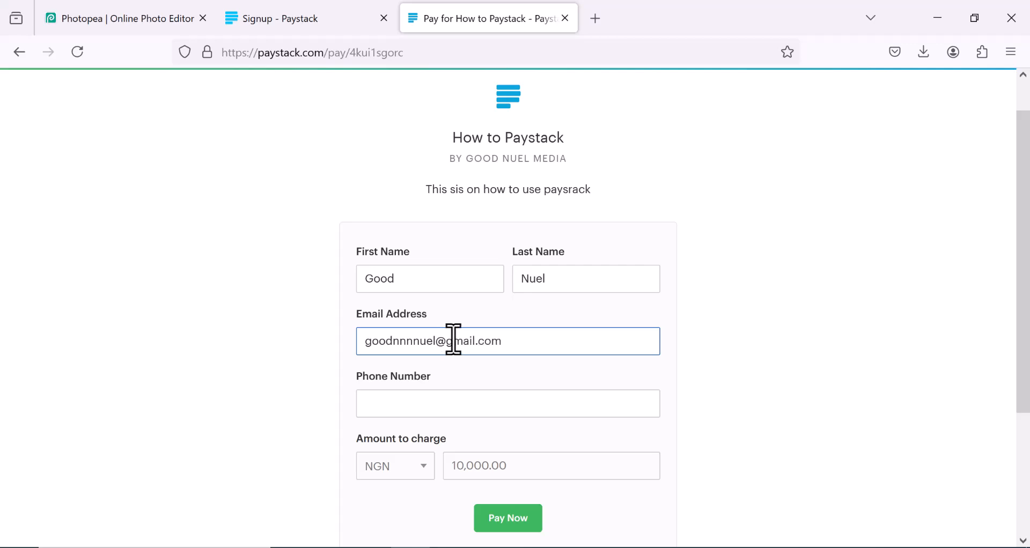
{"action": "left_click", "coordinate": [411, 410]}
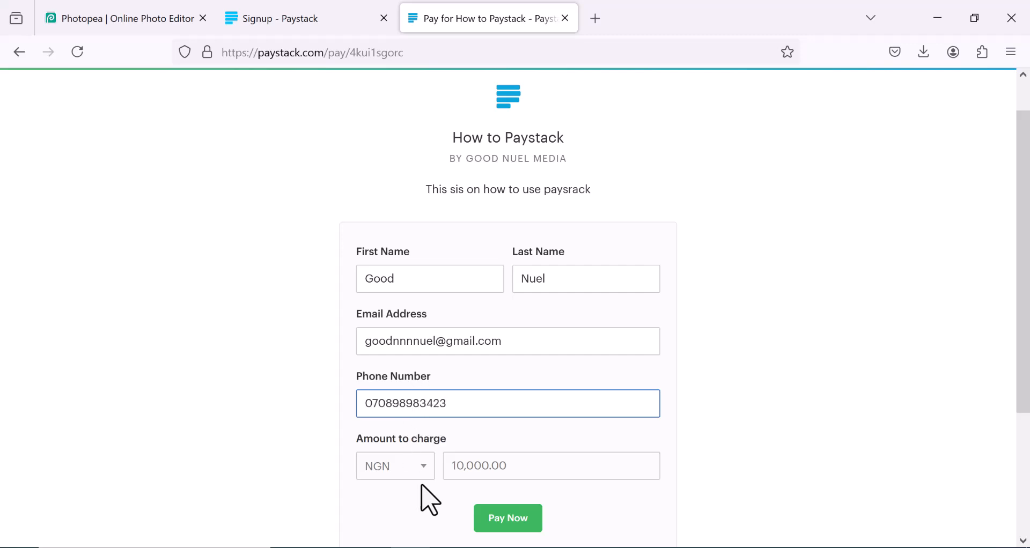
{"action": "left_click", "coordinate": [416, 468]}
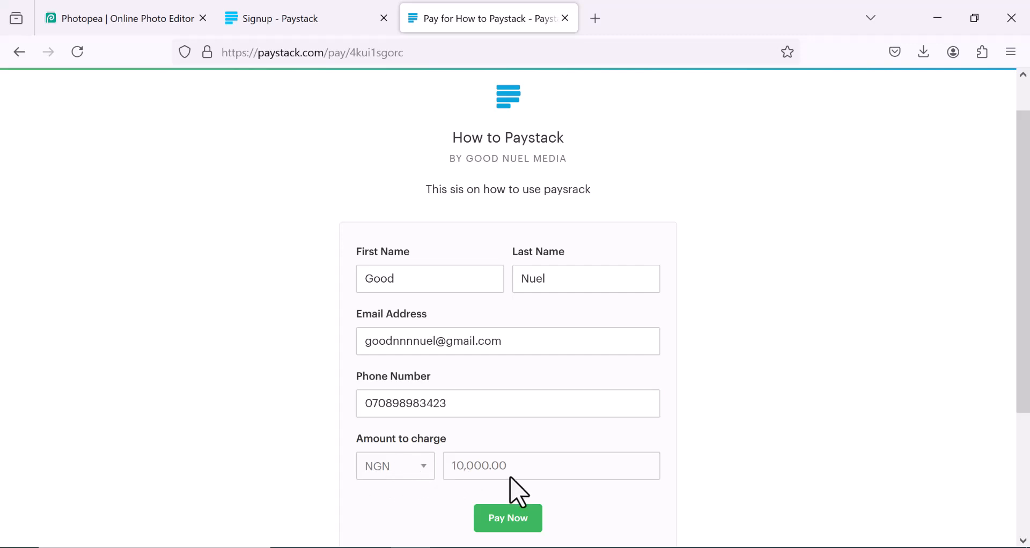
{"action": "left_click", "coordinate": [513, 519]}
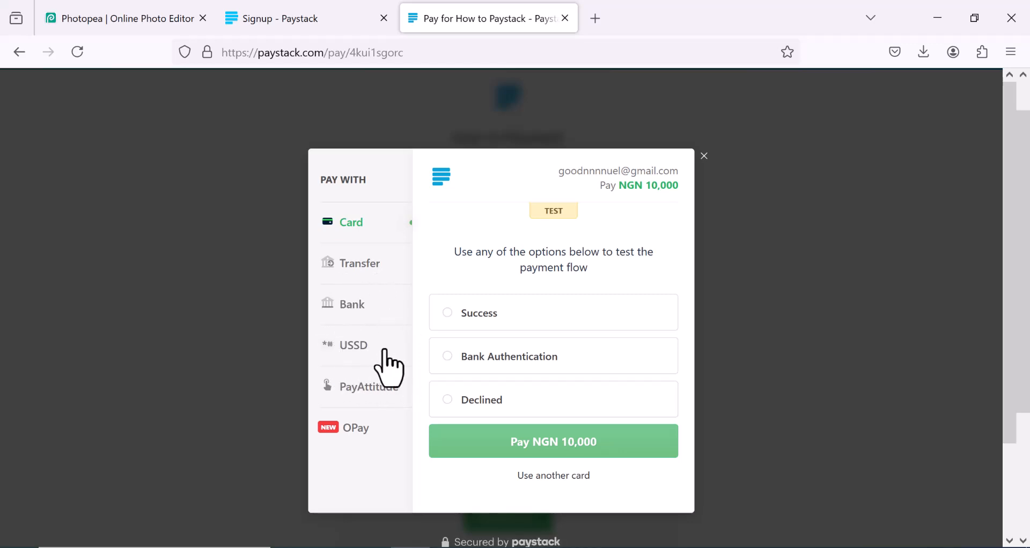
{"action": "scroll", "coordinate": [374, 424], "scroll_direction": "down", "scroll_amount": 2}
{"action": "scroll", "coordinate": [382, 367], "scroll_direction": "up", "scroll_amount": 2}
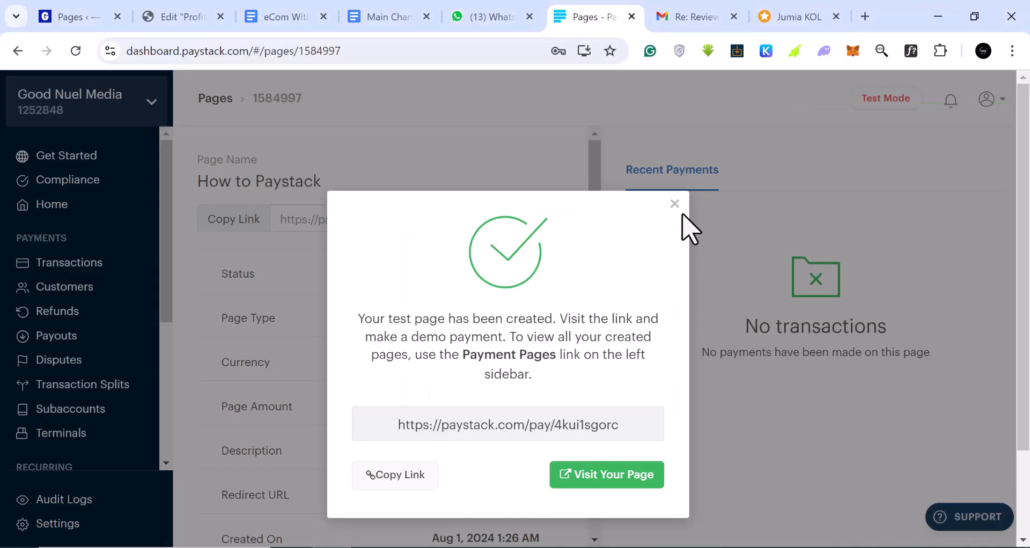
Step: Close the page-created notice and go to Products under Commerce in the sidebar
{"action": "left_click", "coordinate": [675, 204]}
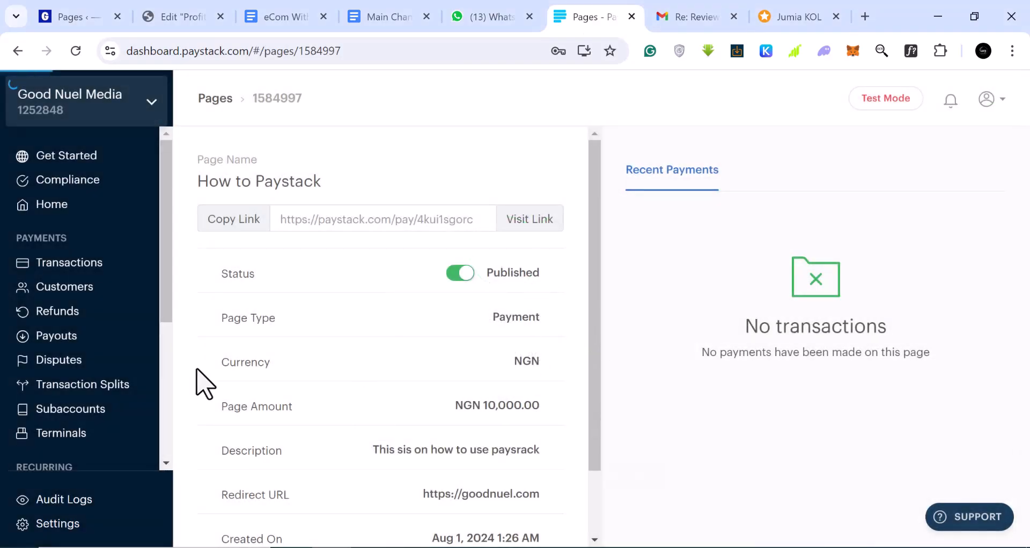
{"action": "scroll", "coordinate": [94, 424], "scroll_direction": "down", "scroll_amount": 3}
{"action": "scroll", "coordinate": [108, 389], "scroll_direction": "down", "scroll_amount": 2}
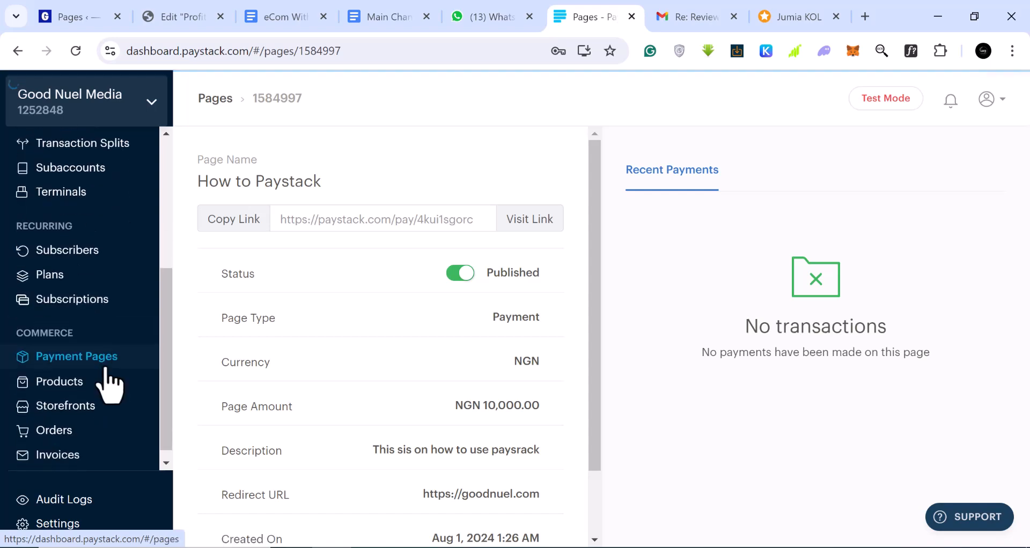
{"action": "left_click", "coordinate": [78, 382]}
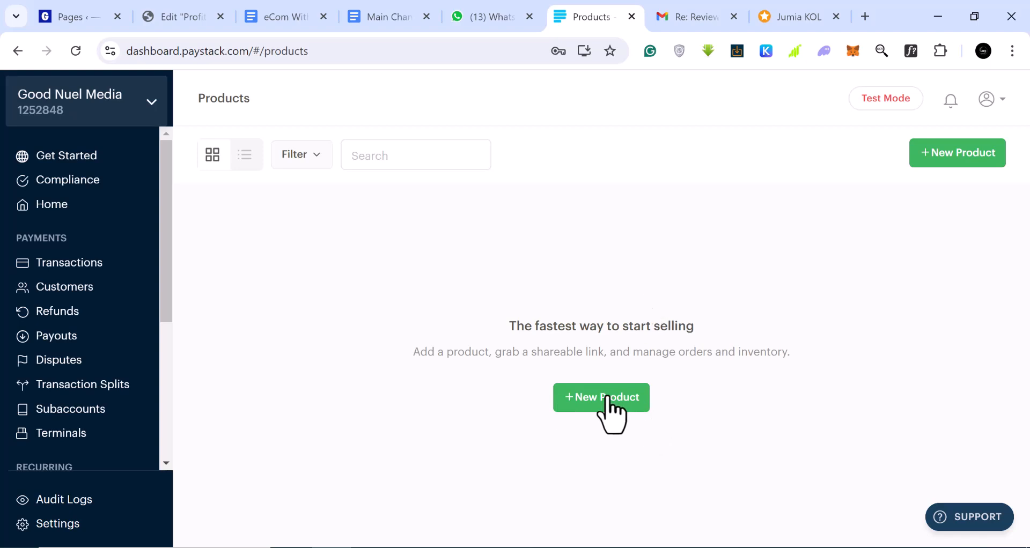
Step: Start a new product named 'Bags for Party' priced at NGN 5,800
{"action": "left_click", "coordinate": [608, 400]}
{"action": "scroll", "coordinate": [575, 299], "scroll_direction": "down", "scroll_amount": 2}
{"action": "left_click", "coordinate": [531, 231]}
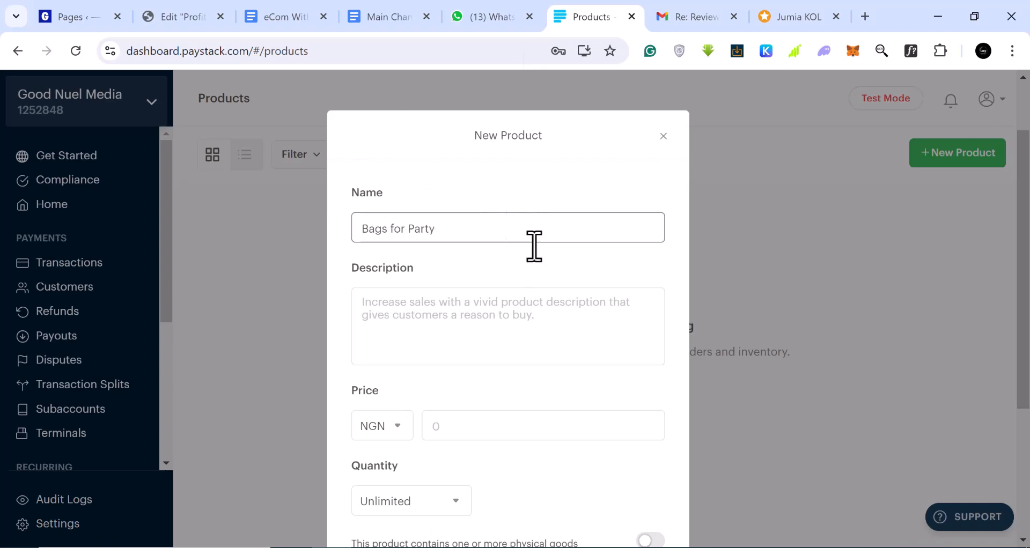
{"action": "scroll", "coordinate": [524, 322], "scroll_direction": "down", "scroll_amount": 3}
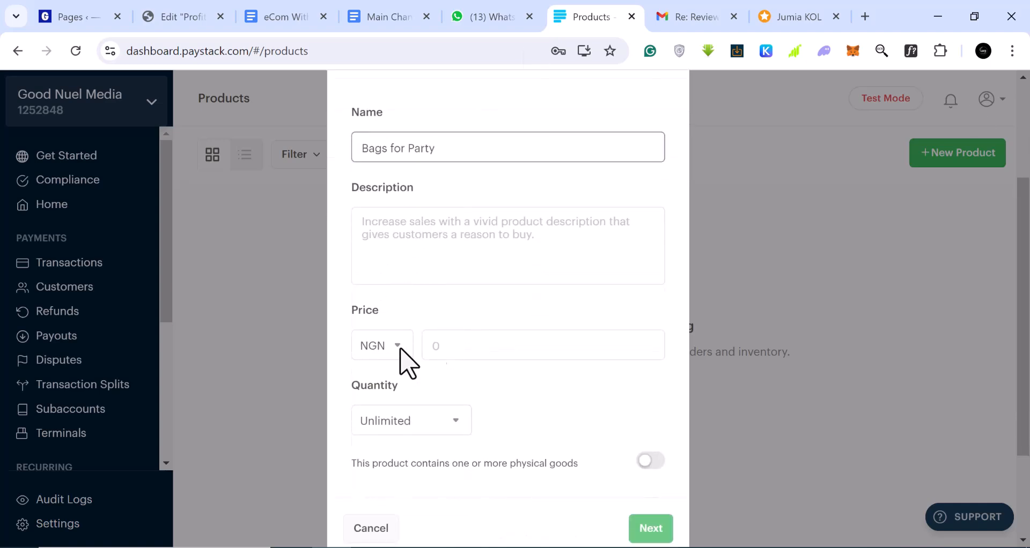
{"action": "left_click", "coordinate": [444, 346]}
{"action": "type", "text": "5,800"}
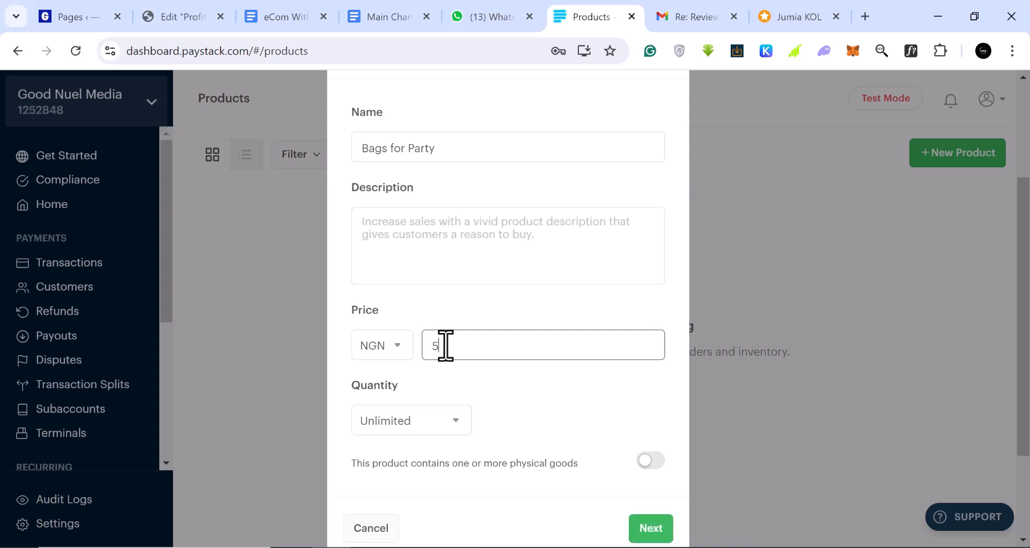
Step: Set the quantity to Limited with 10 in stock and continue to the media step
{"action": "left_click", "coordinate": [414, 420]}
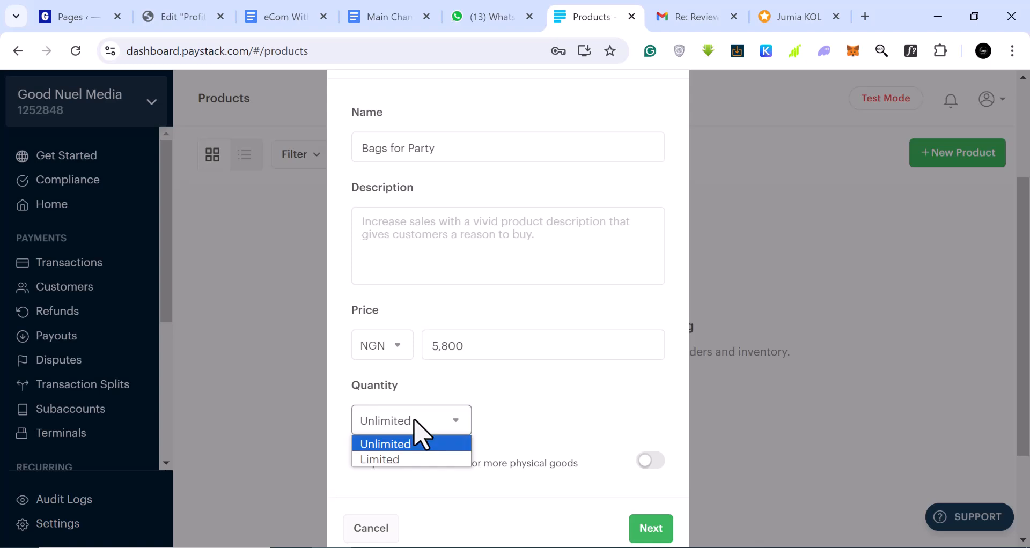
{"action": "left_click", "coordinate": [400, 460]}
{"action": "left_click", "coordinate": [493, 423]}
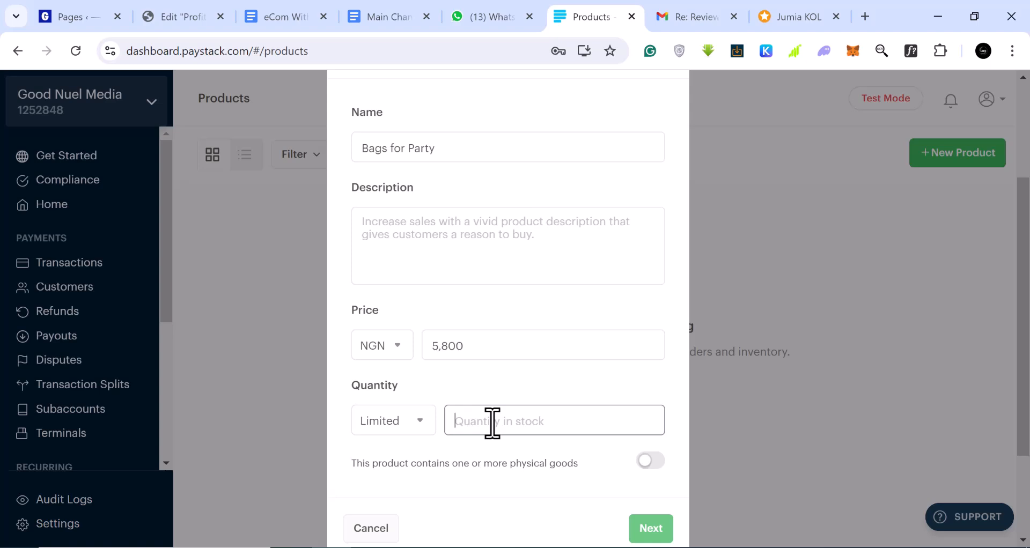
{"action": "type", "text": "10"}
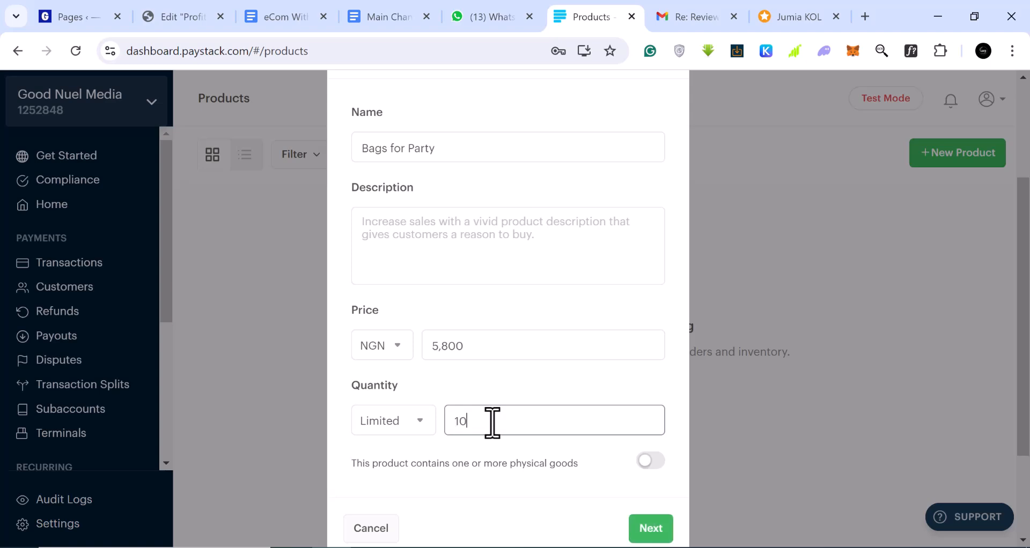
{"action": "scroll", "coordinate": [498, 429], "scroll_direction": "down", "scroll_amount": 1}
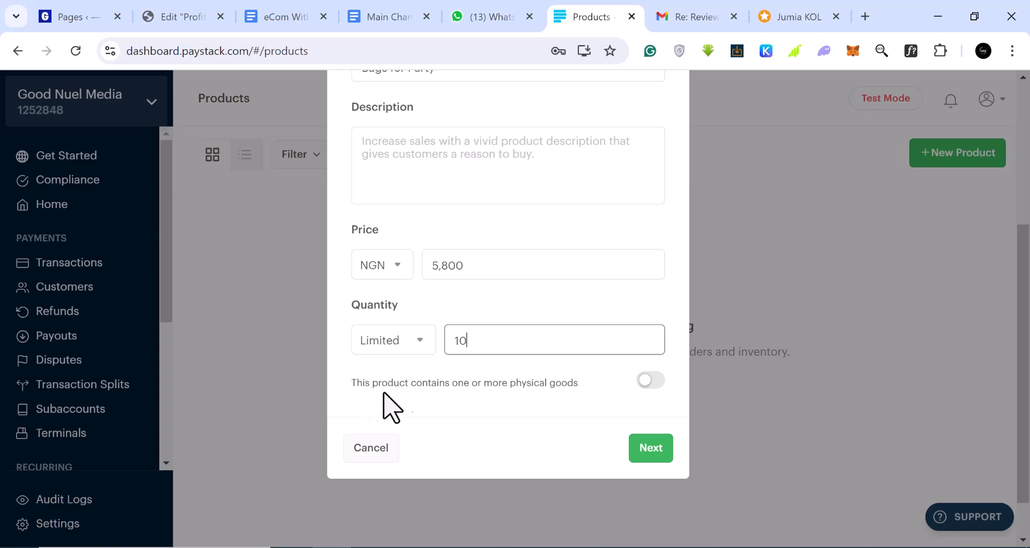
{"action": "scroll", "coordinate": [538, 380], "scroll_direction": "up", "scroll_amount": 1}
{"action": "type", "text": "0"}
{"action": "scroll", "coordinate": [539, 386], "scroll_direction": "up", "scroll_amount": 2}
{"action": "scroll", "coordinate": [542, 400], "scroll_direction": "down", "scroll_amount": 2}
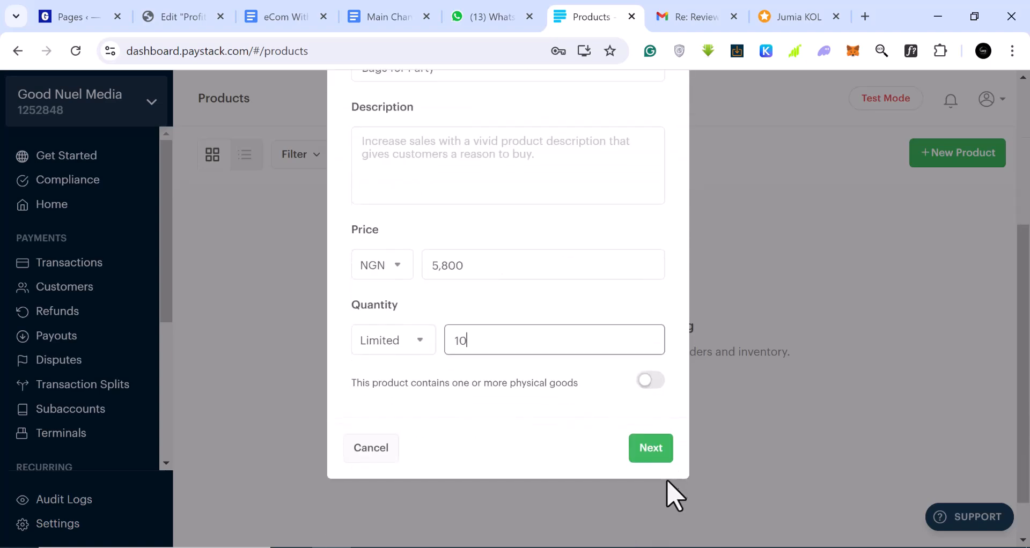
{"action": "left_click", "coordinate": [653, 454]}
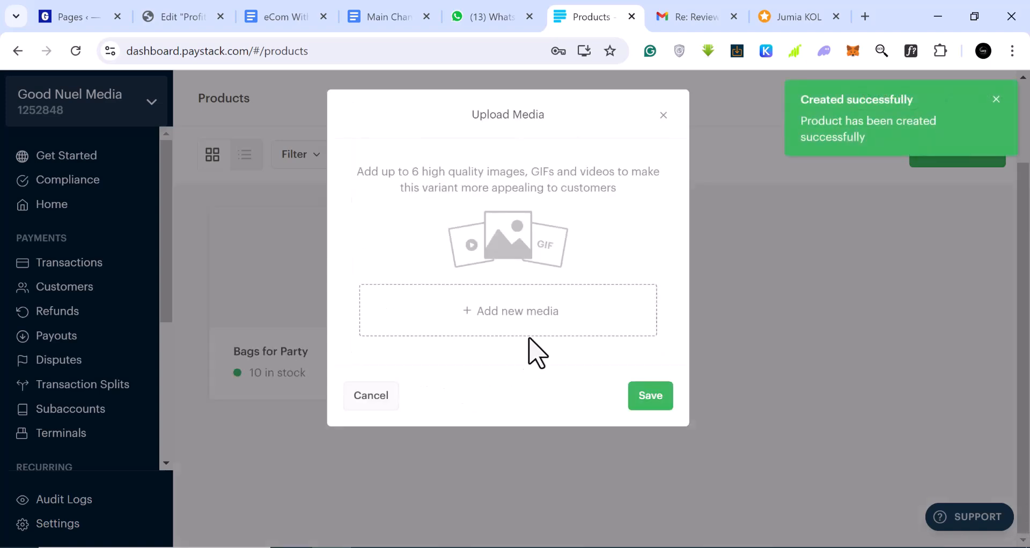
{"action": "left_click", "coordinate": [518, 332]}
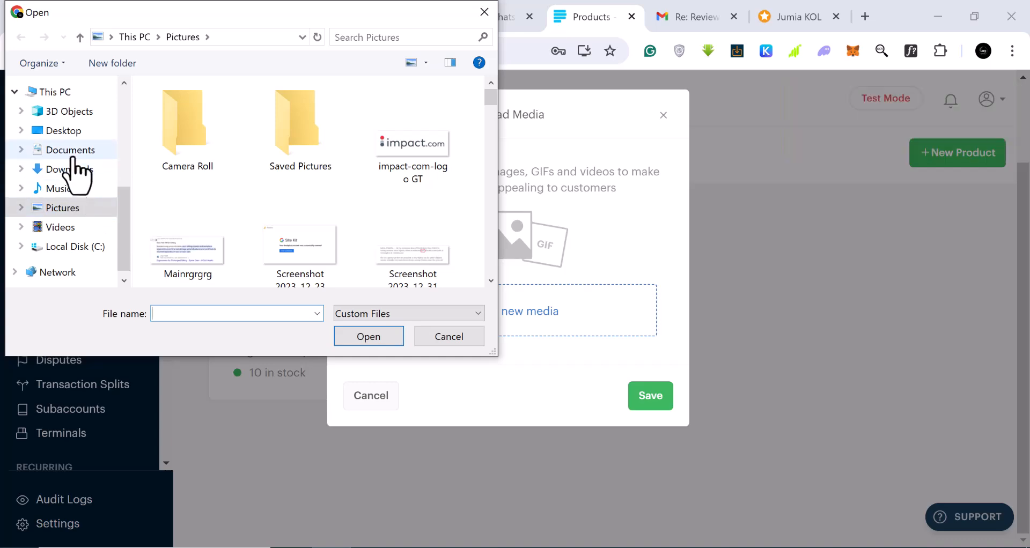
Step: Upload the product image from the Downloads folder and save it to Bags for Party
{"action": "left_click", "coordinate": [70, 150]}
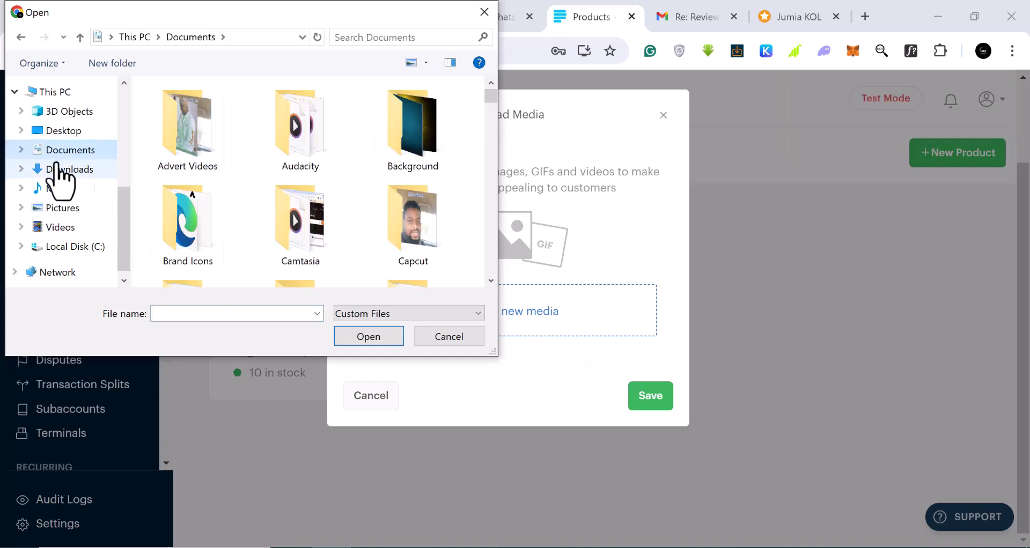
{"action": "left_click", "coordinate": [74, 168]}
{"action": "left_click", "coordinate": [375, 115]}
{"action": "left_click", "coordinate": [370, 337]}
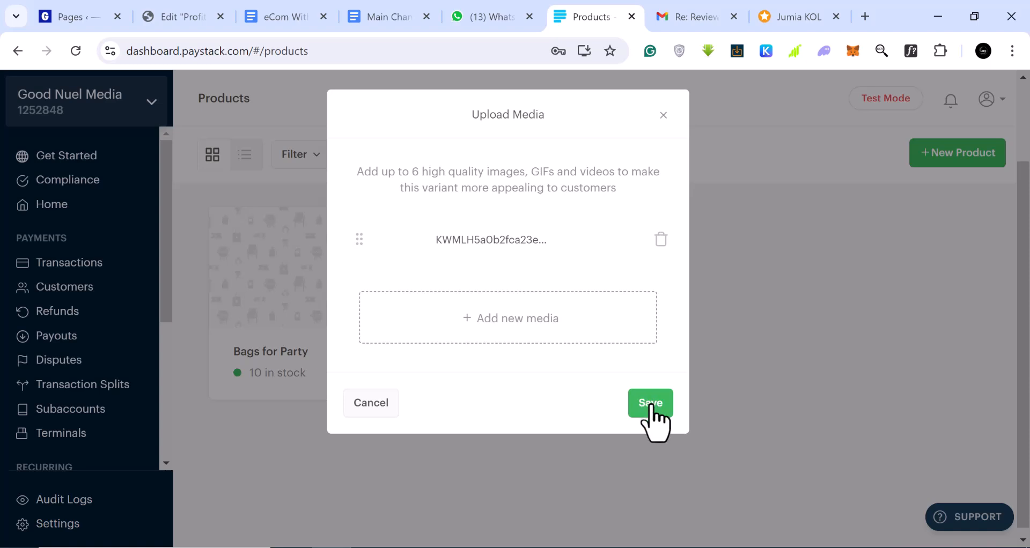
{"action": "left_click", "coordinate": [651, 405]}
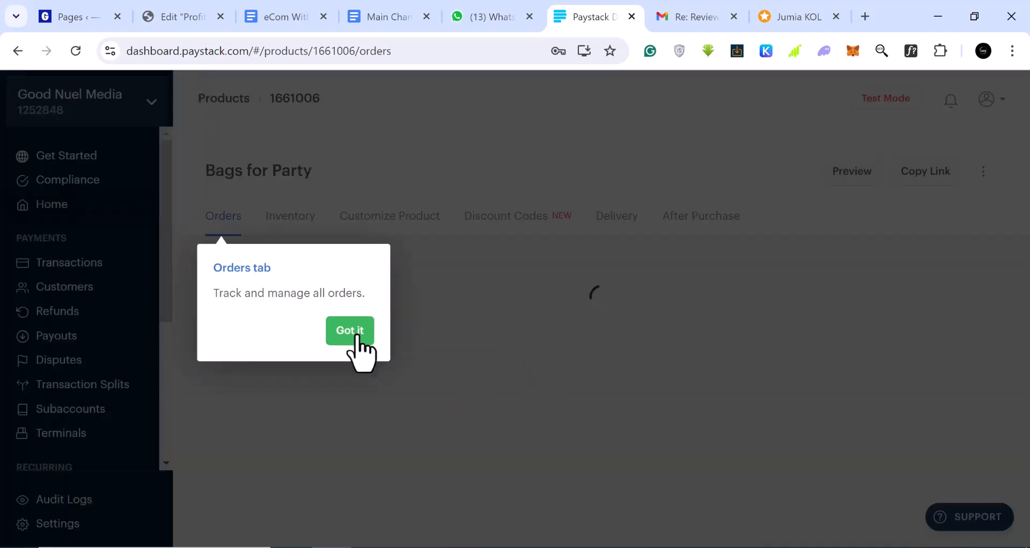
Step: Dismiss the orders tip, copy the Bags for Party link and paste it into a new tab
{"action": "left_click", "coordinate": [350, 331]}
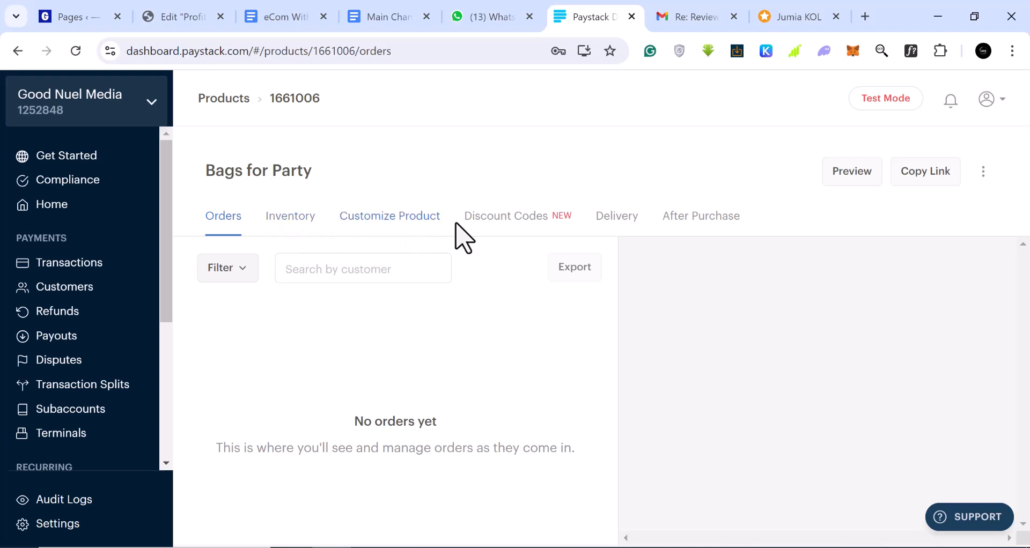
{"action": "left_click", "coordinate": [925, 181]}
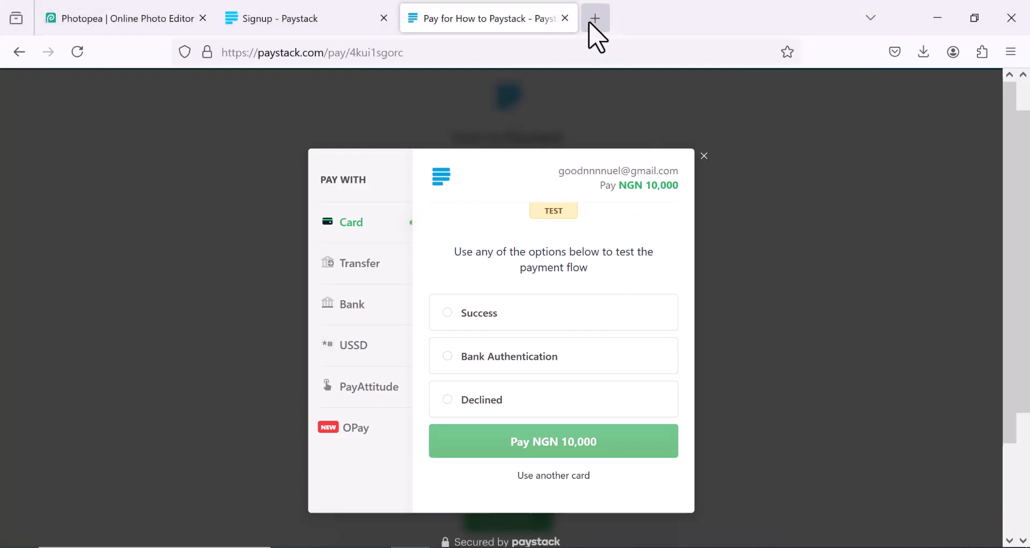
{"action": "left_click", "coordinate": [592, 19]}
{"action": "right_click", "coordinate": [521, 45]}
Step: Load the pasted product link, view its checkout form, then return to the dashboard window
{"action": "left_click", "coordinate": [579, 197]}
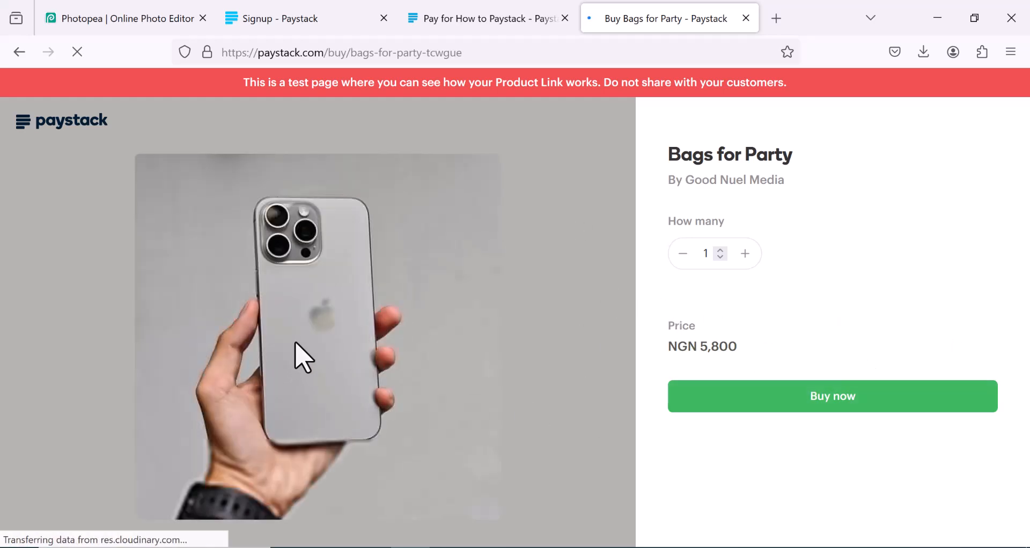
{"action": "left_click", "coordinate": [776, 403]}
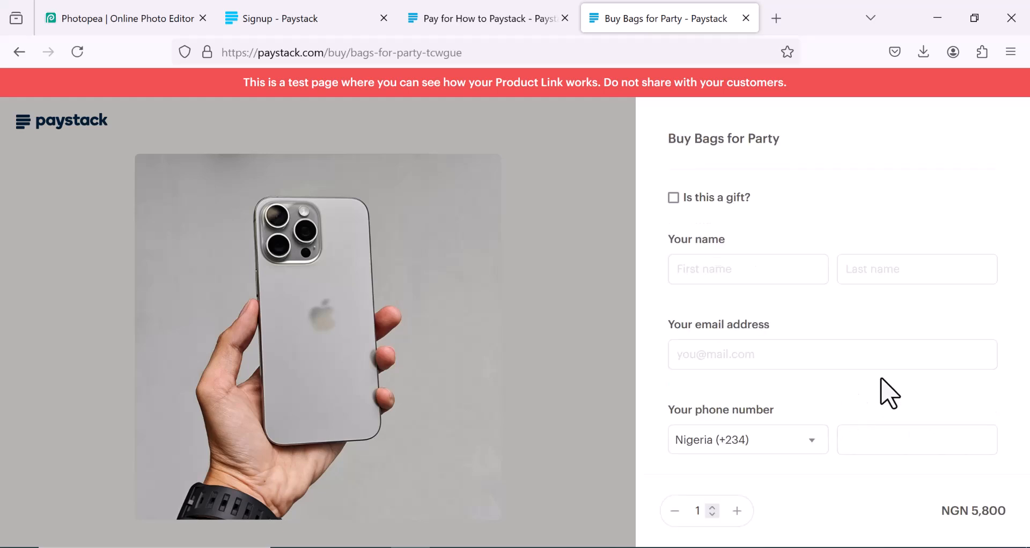
{"action": "scroll", "coordinate": [728, 279], "scroll_direction": "down", "scroll_amount": 2}
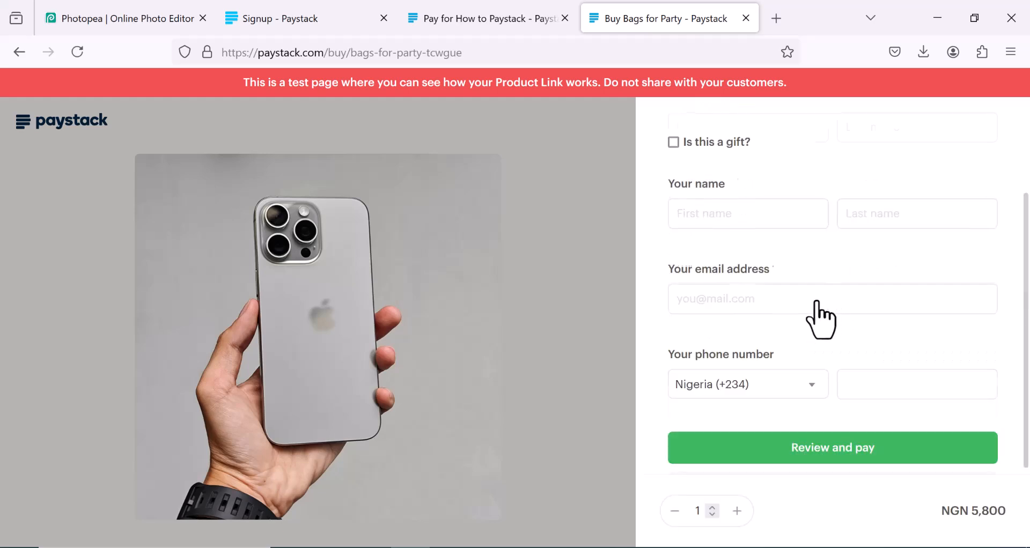
{"action": "scroll", "coordinate": [824, 370], "scroll_direction": "down", "scroll_amount": 3}
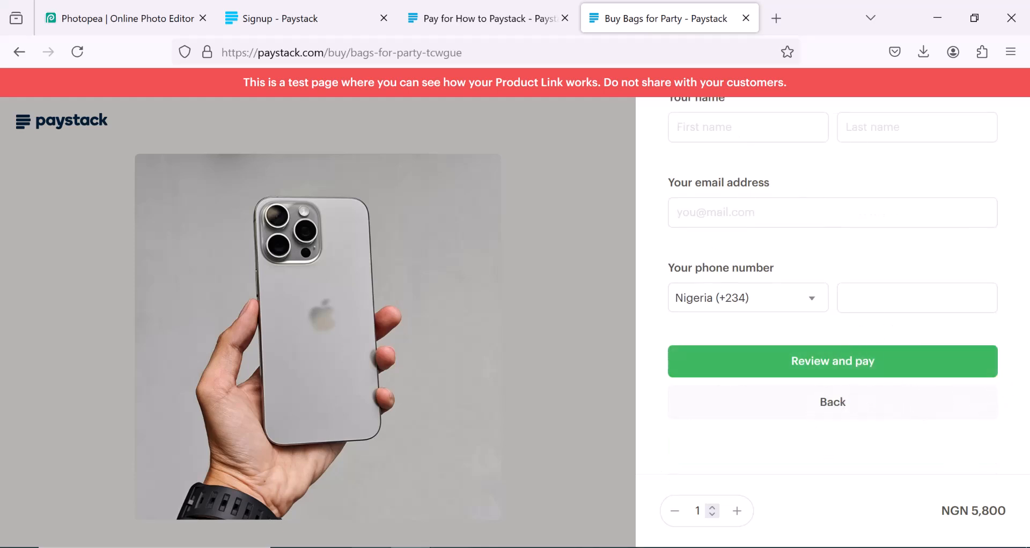
{"action": "key", "text": "alt+Tab"}
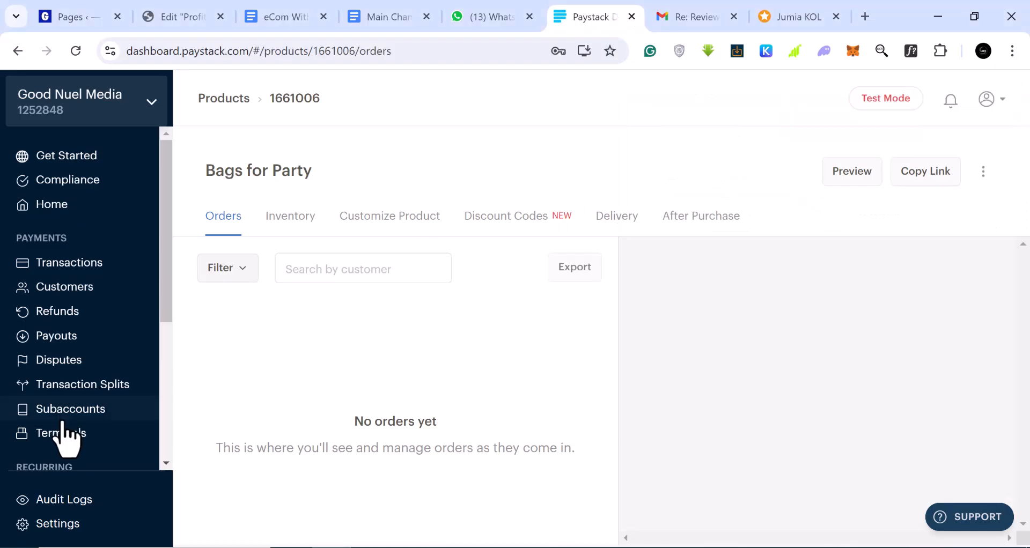
Step: Open Storefronts under Commerce in the sidebar and scroll to the New Storefront button
{"action": "scroll", "coordinate": [63, 386], "scroll_direction": "down", "scroll_amount": 5}
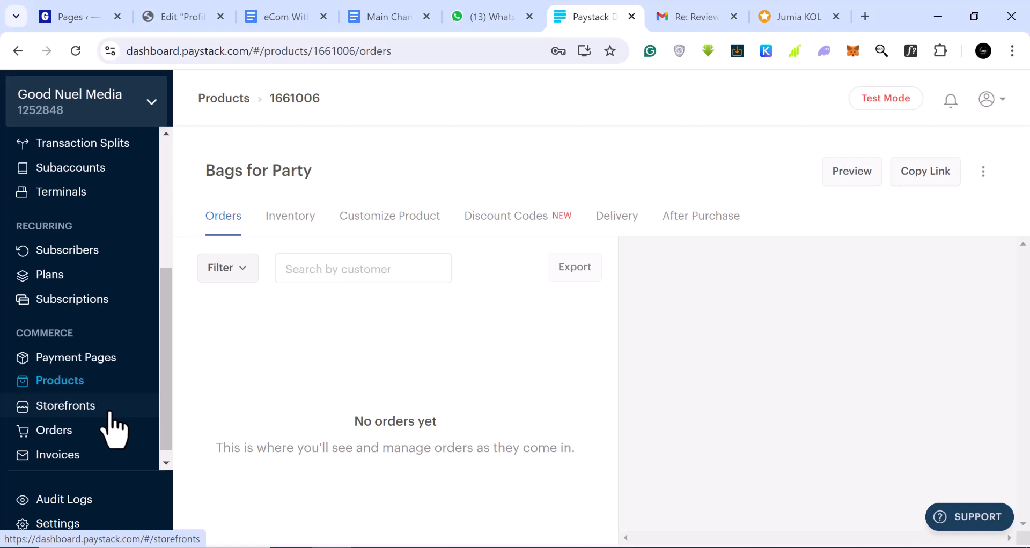
{"action": "left_click", "coordinate": [90, 413]}
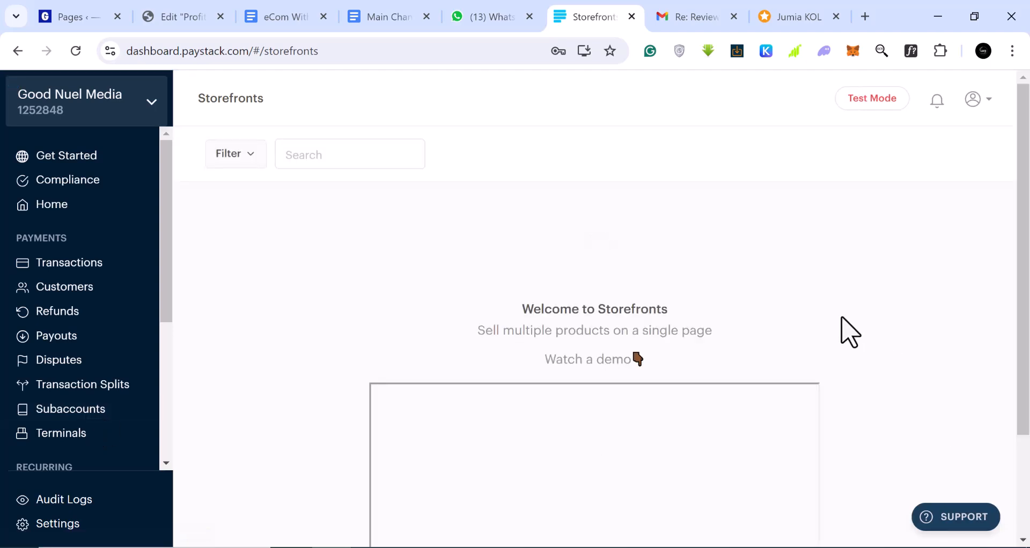
{"action": "scroll", "coordinate": [850, 333], "scroll_direction": "down", "scroll_amount": 3}
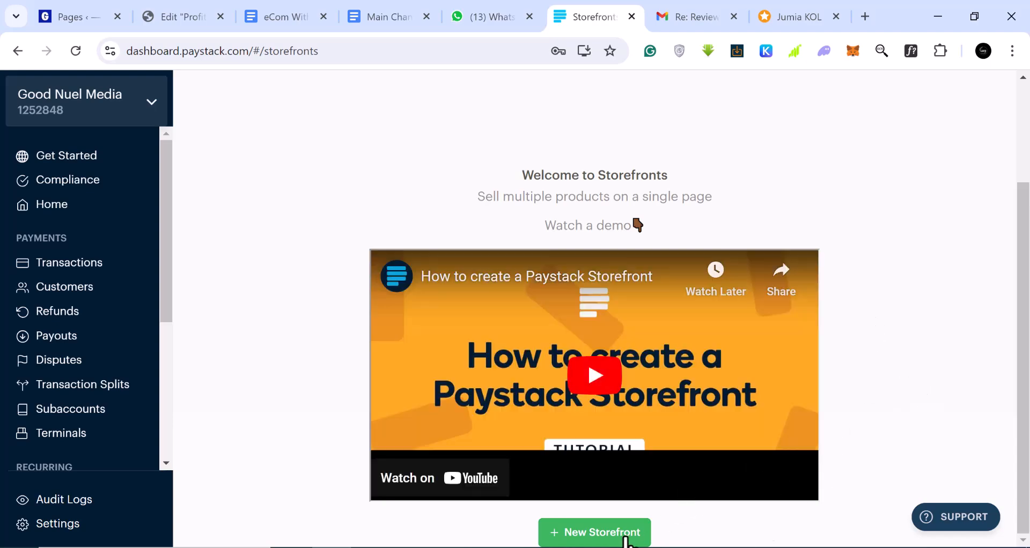
Step: Create a storefront named 'Th Bag King' with NGN as its currency
{"action": "left_click", "coordinate": [597, 534]}
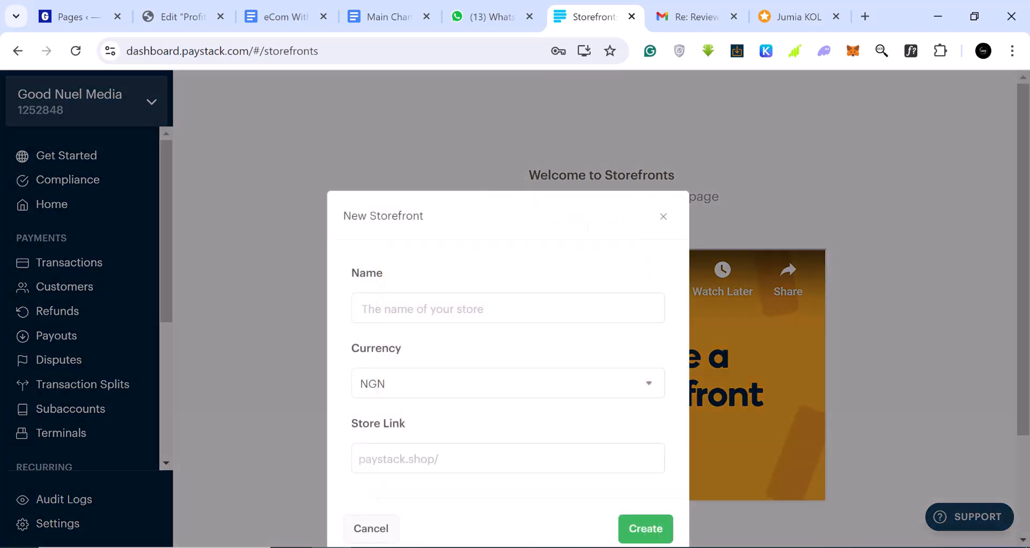
{"action": "left_click", "coordinate": [628, 314]}
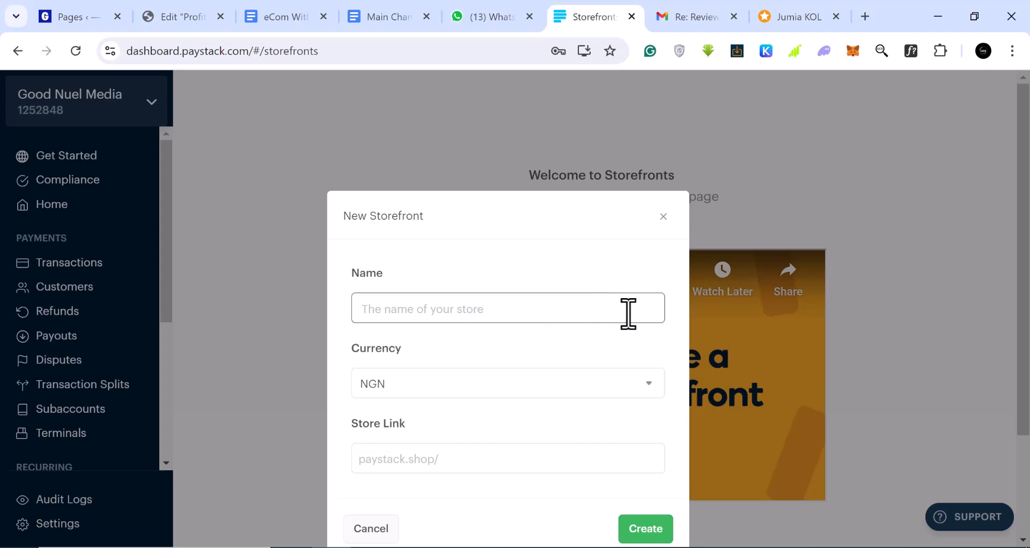
{"action": "type", "text": "Th Bag King"}
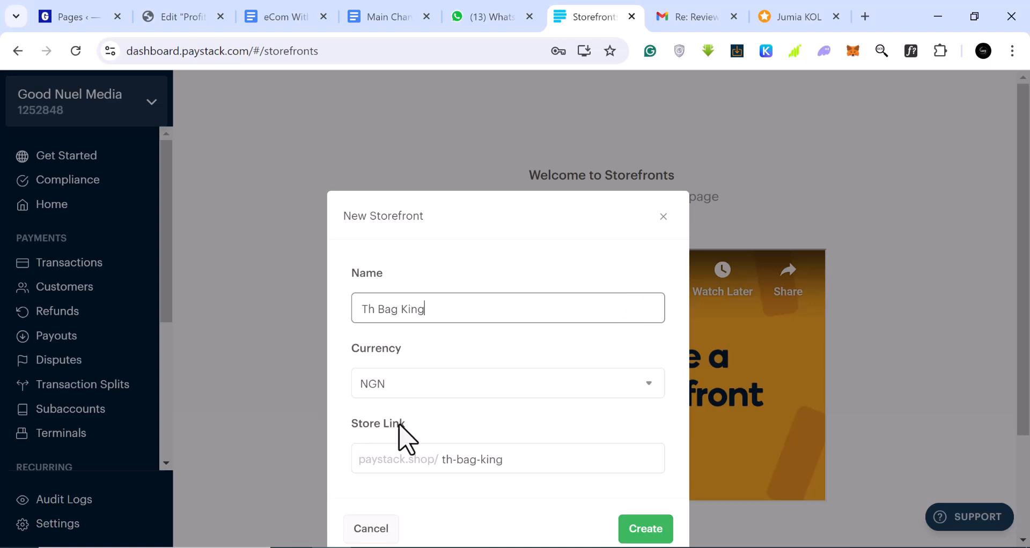
{"action": "left_click", "coordinate": [517, 387]}
{"action": "left_click", "coordinate": [518, 406]}
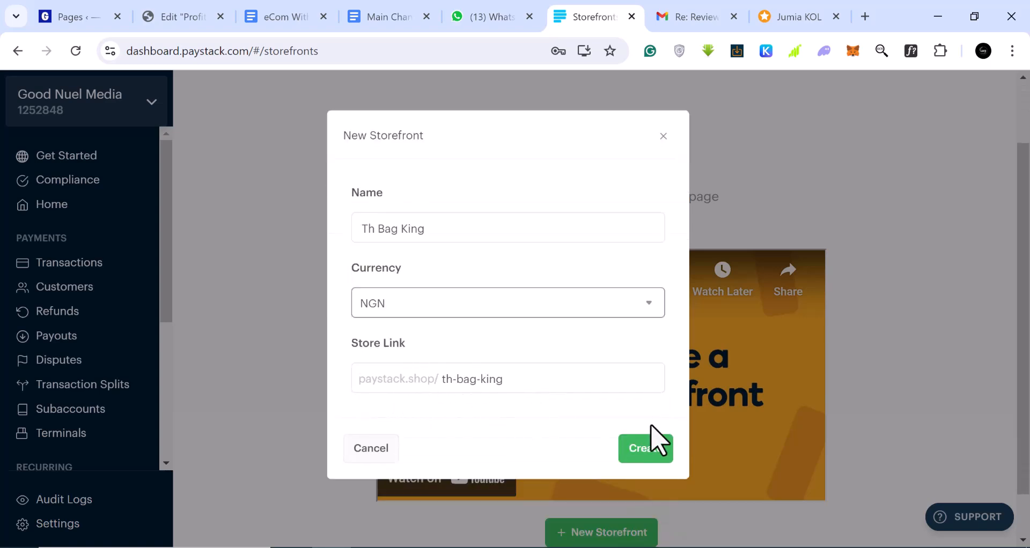
{"action": "left_click", "coordinate": [643, 453]}
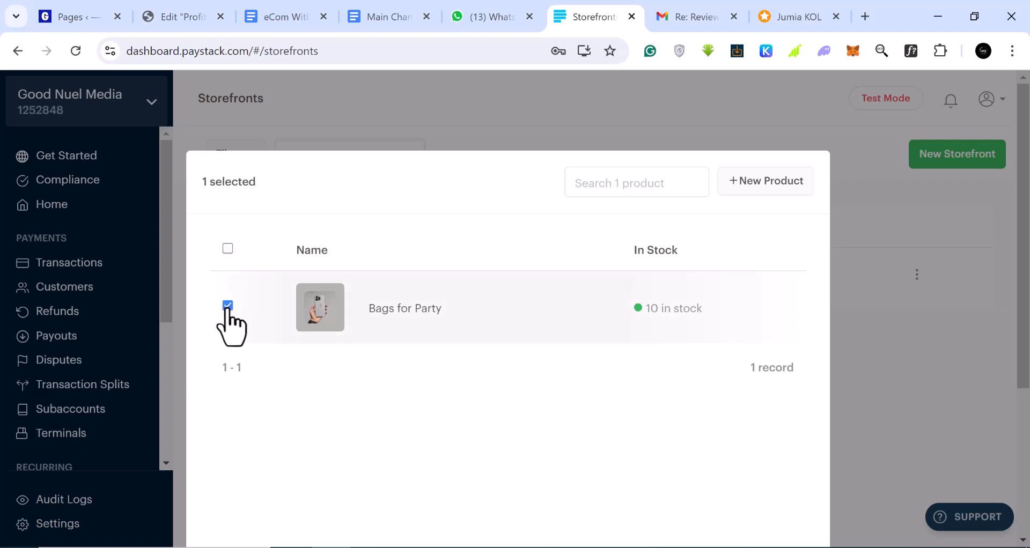
Step: Add the selected Bags for Party product to Th Bag King and dismiss the inventory tip
{"action": "scroll", "coordinate": [494, 385], "scroll_direction": "down", "scroll_amount": 4}
{"action": "scroll", "coordinate": [706, 456], "scroll_direction": "up", "scroll_amount": 4}
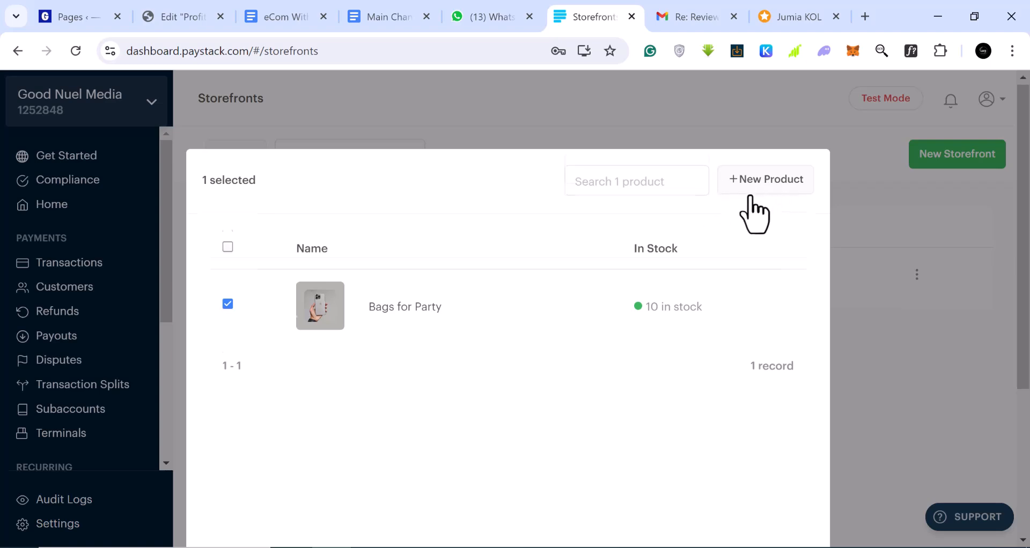
{"action": "scroll", "coordinate": [754, 212], "scroll_direction": "down", "scroll_amount": 4}
{"action": "left_click", "coordinate": [736, 443]}
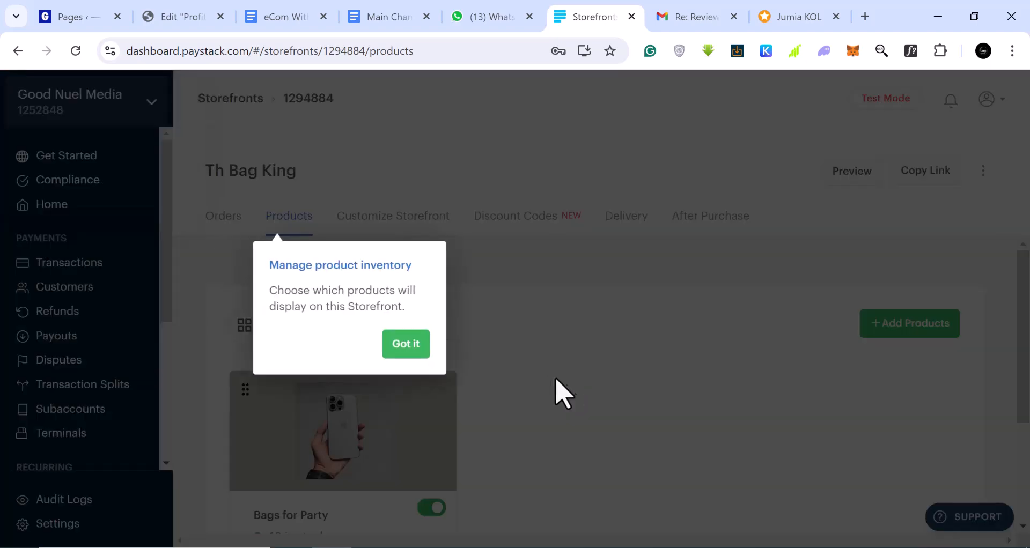
{"action": "left_click", "coordinate": [408, 351]}
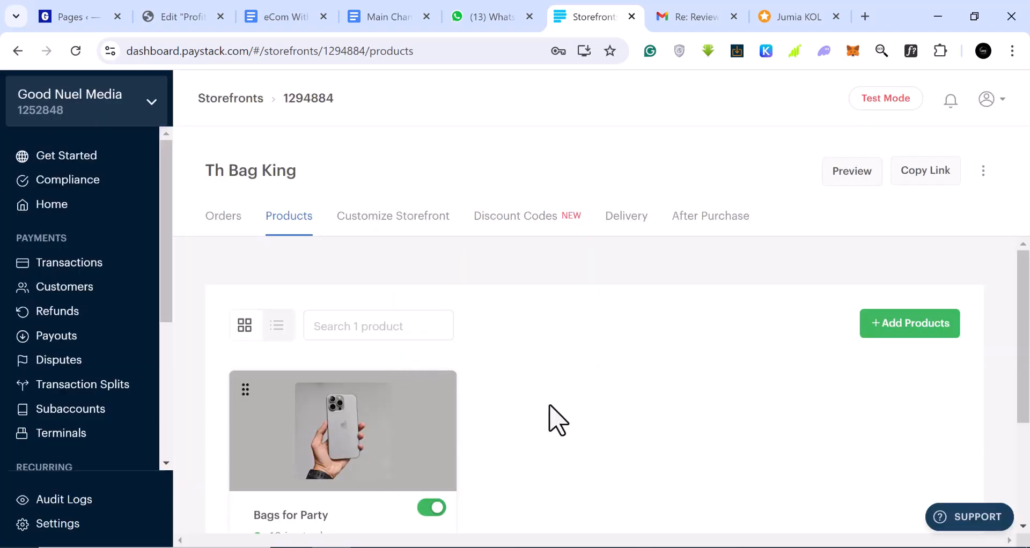
{"action": "scroll", "coordinate": [536, 417], "scroll_direction": "down", "scroll_amount": 3}
{"action": "scroll", "coordinate": [428, 408], "scroll_direction": "up", "scroll_amount": 3}
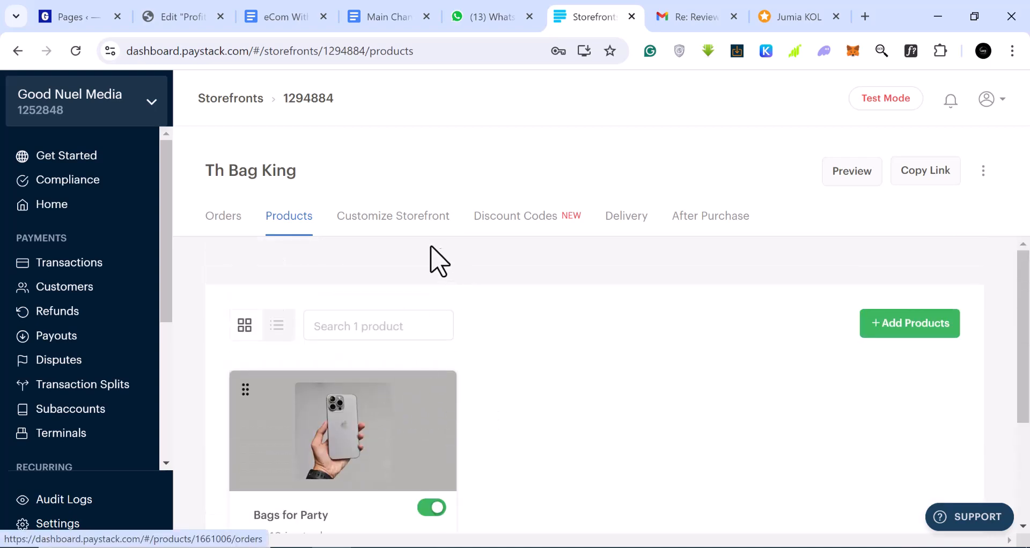
Step: Review the Customize, Discount Codes, Delivery and After Purchase tabs, dismissing each tip
{"action": "left_click", "coordinate": [393, 218]}
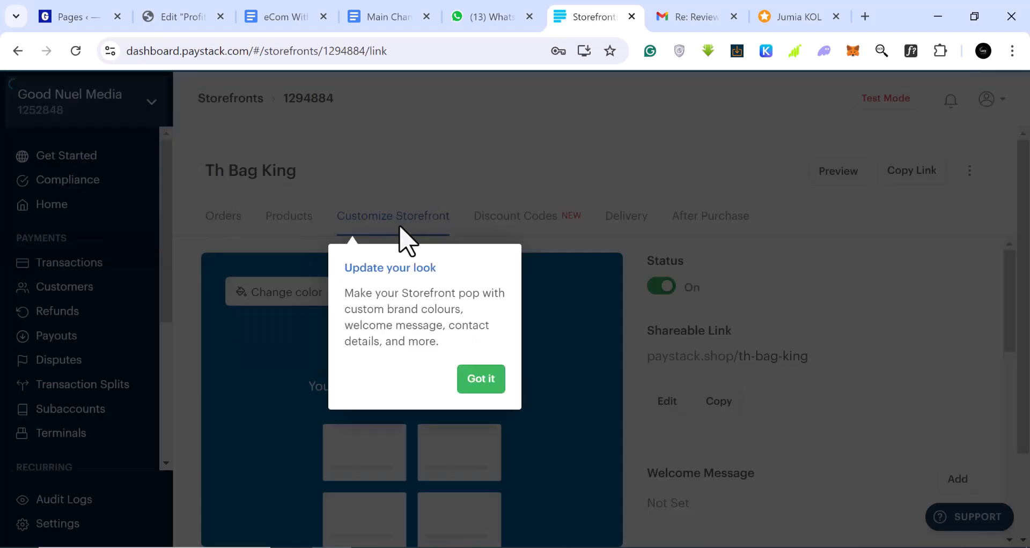
{"action": "left_click", "coordinate": [474, 378]}
{"action": "scroll", "coordinate": [472, 381], "scroll_direction": "down", "scroll_amount": 2}
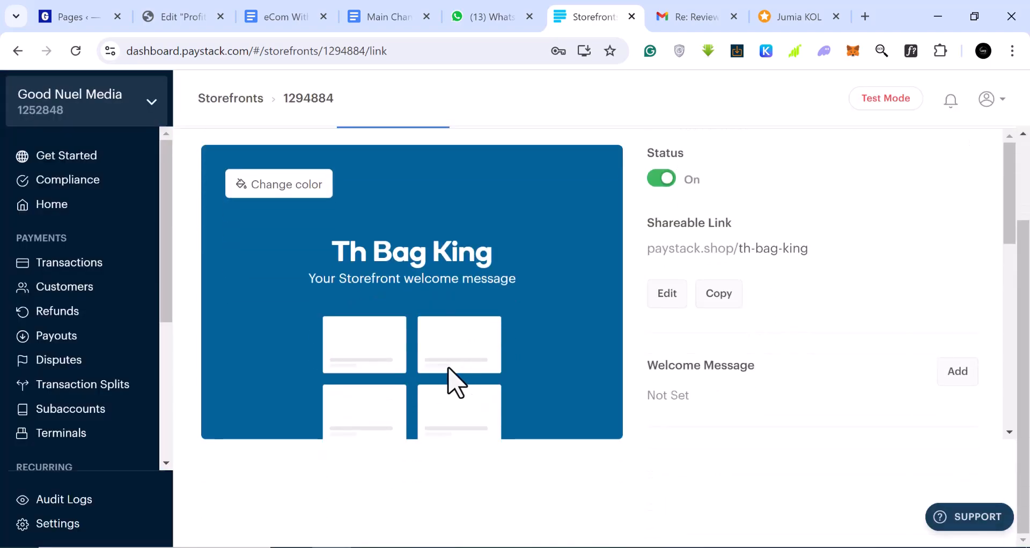
{"action": "scroll", "coordinate": [456, 383], "scroll_direction": "up", "scroll_amount": 2}
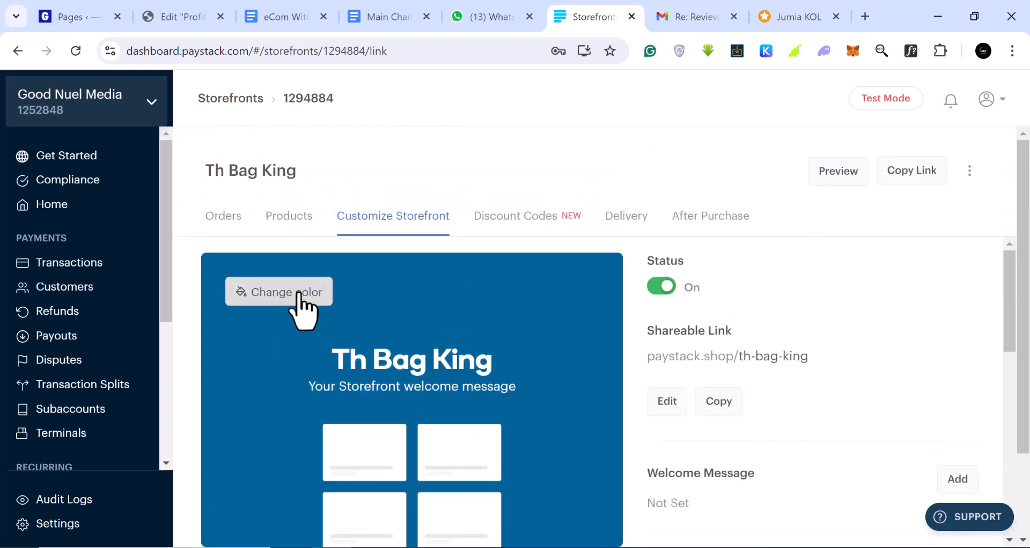
{"action": "left_click", "coordinate": [525, 216]}
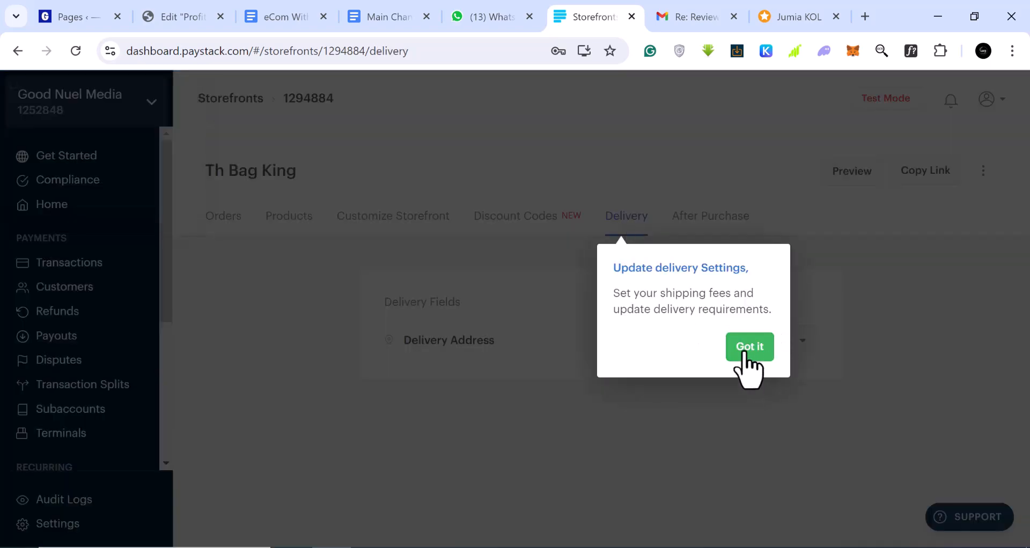
{"action": "left_click", "coordinate": [749, 348]}
{"action": "left_click", "coordinate": [711, 224]}
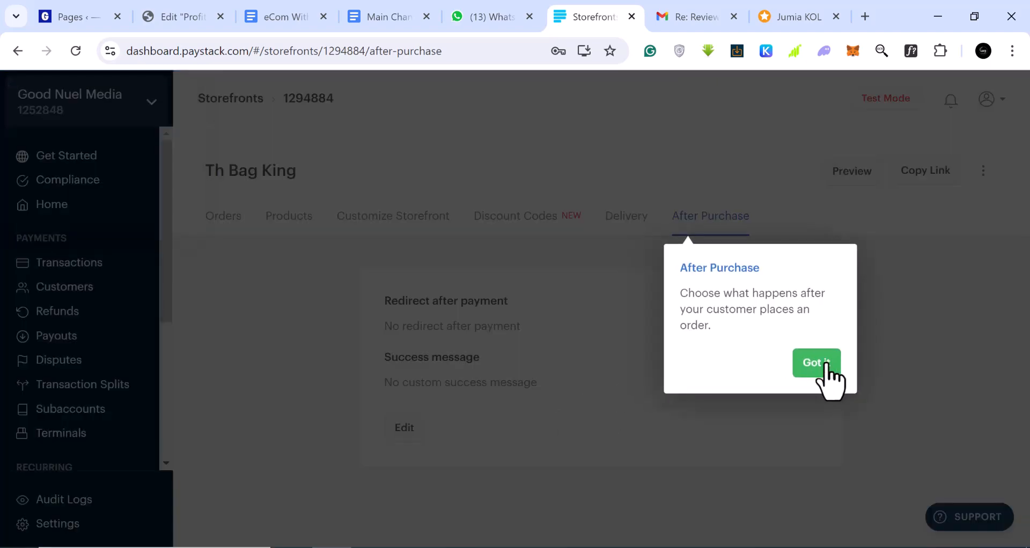
{"action": "left_click", "coordinate": [826, 369]}
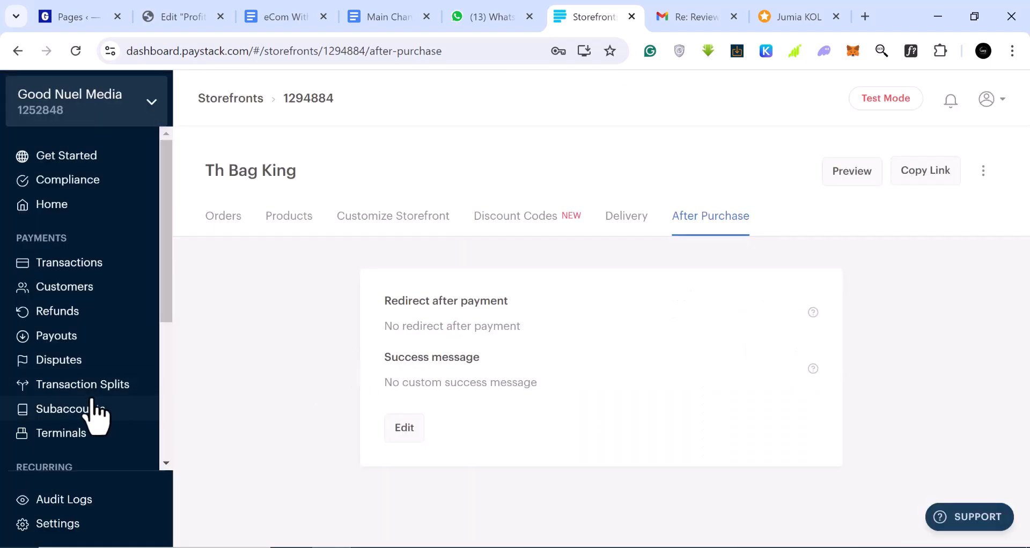
{"action": "scroll", "coordinate": [99, 410], "scroll_direction": "down", "scroll_amount": 3}
{"action": "scroll", "coordinate": [91, 440], "scroll_direction": "down", "scroll_amount": 2}
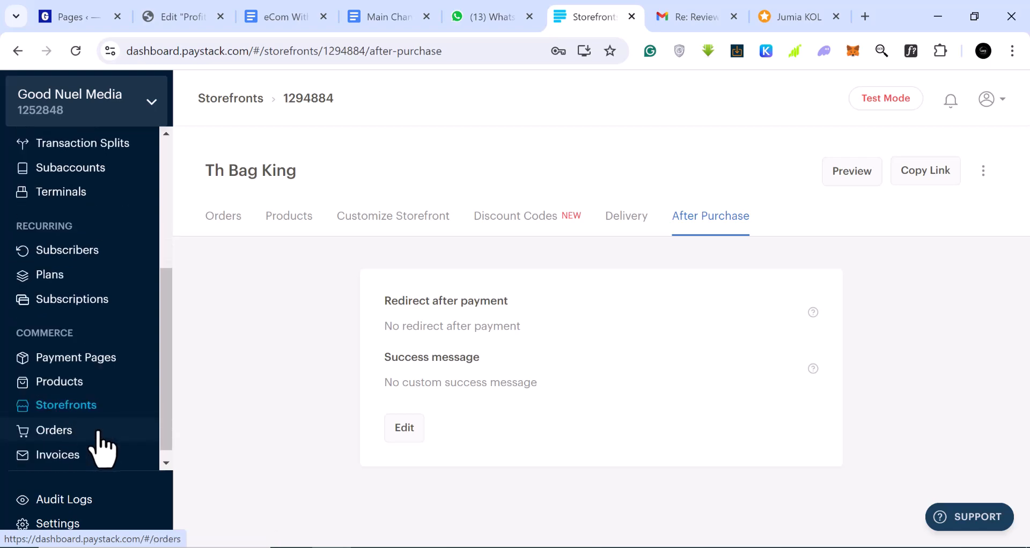
Step: Preview Th Bag King from its actions menu in the Storefronts list
{"action": "left_click", "coordinate": [86, 409]}
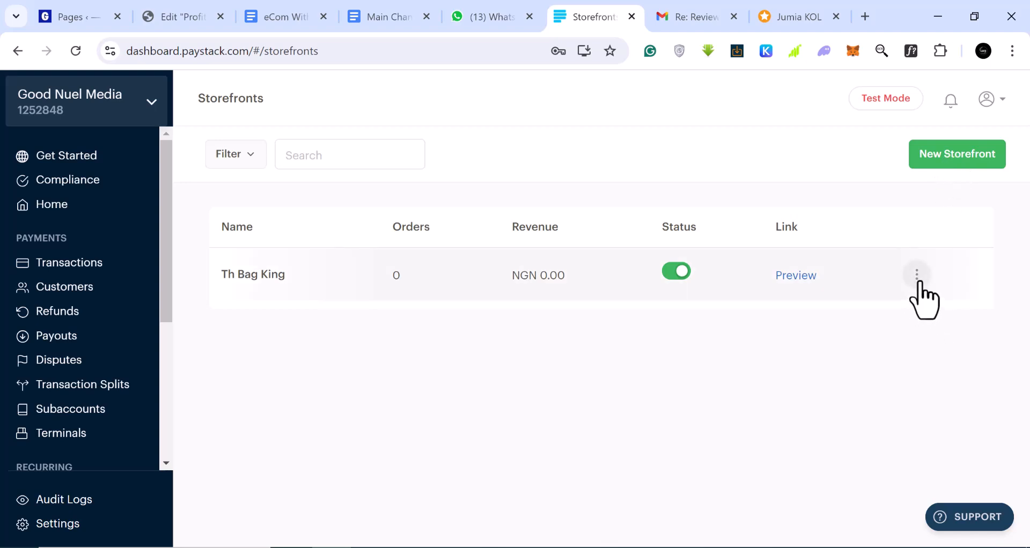
{"action": "left_click", "coordinate": [918, 284]}
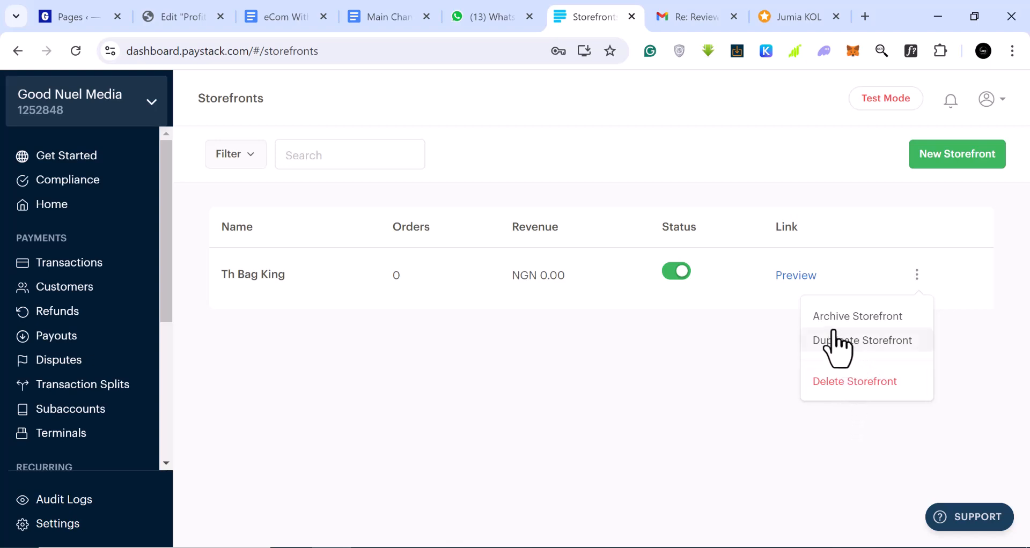
{"action": "left_click", "coordinate": [796, 276]}
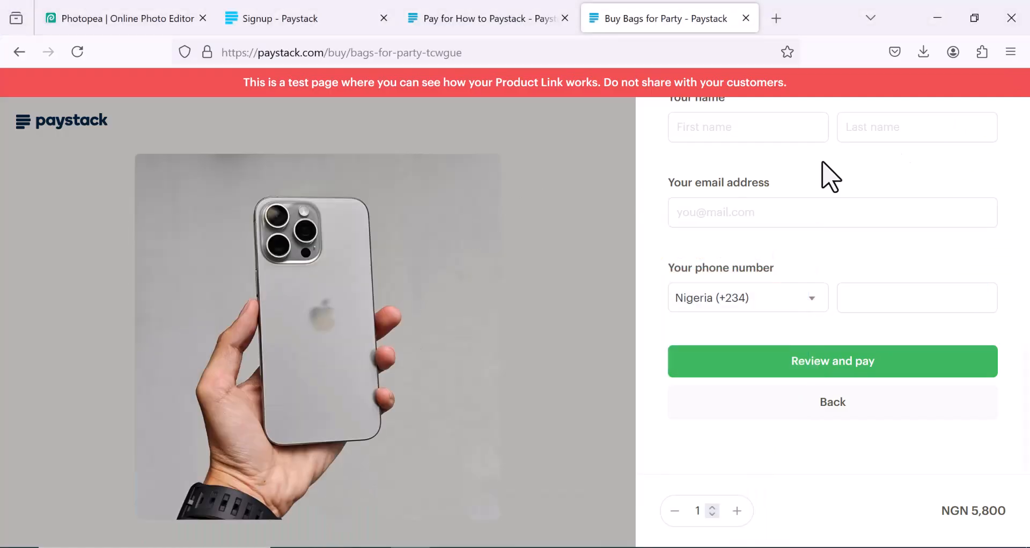
Step: Switch to the 'Pay for How to Paystack' tab with its NGN 10,000 test payment
{"action": "left_click", "coordinate": [505, 16]}
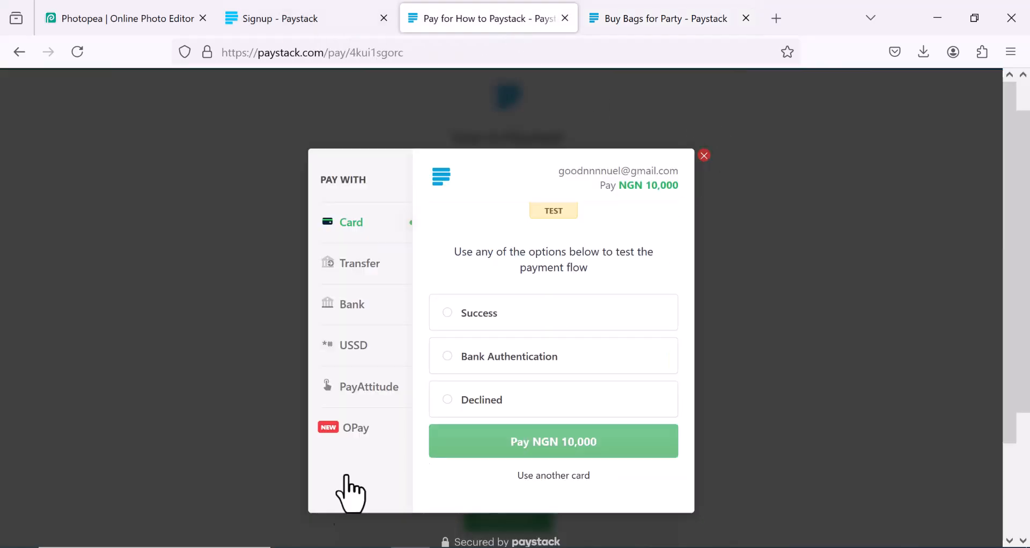